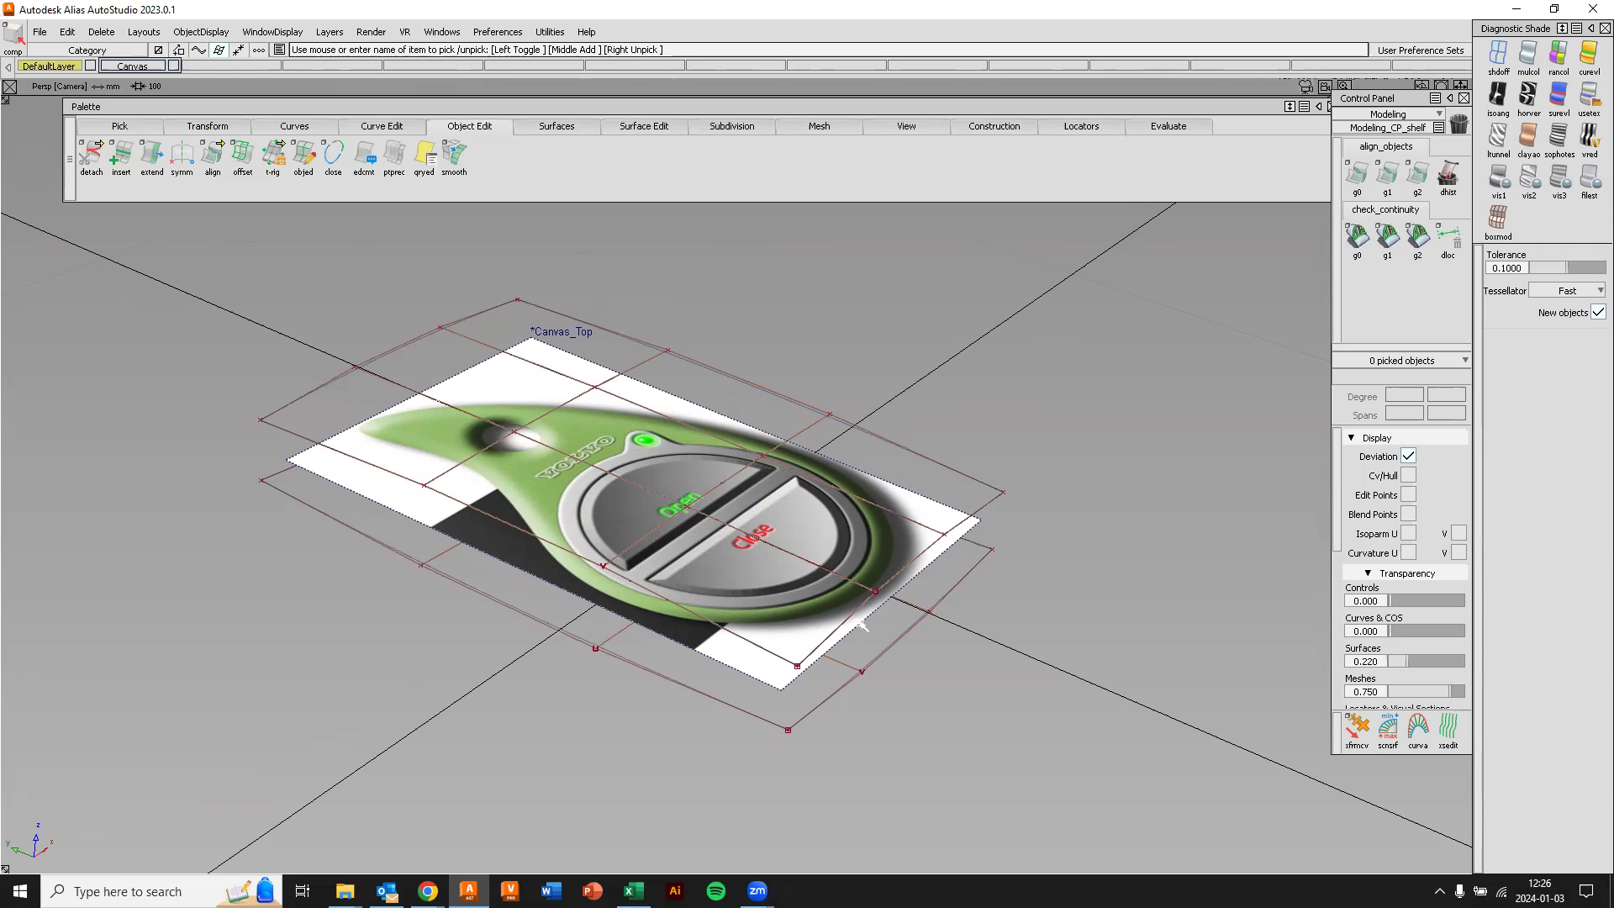
Switch to the top view, set the transparency of the canvases to 0.420 and clear the selection.
left_click_drag(841, 612, 613, 584, "alt+shift")
left_click_drag(824, 577, 764, 532, "alt+shift")
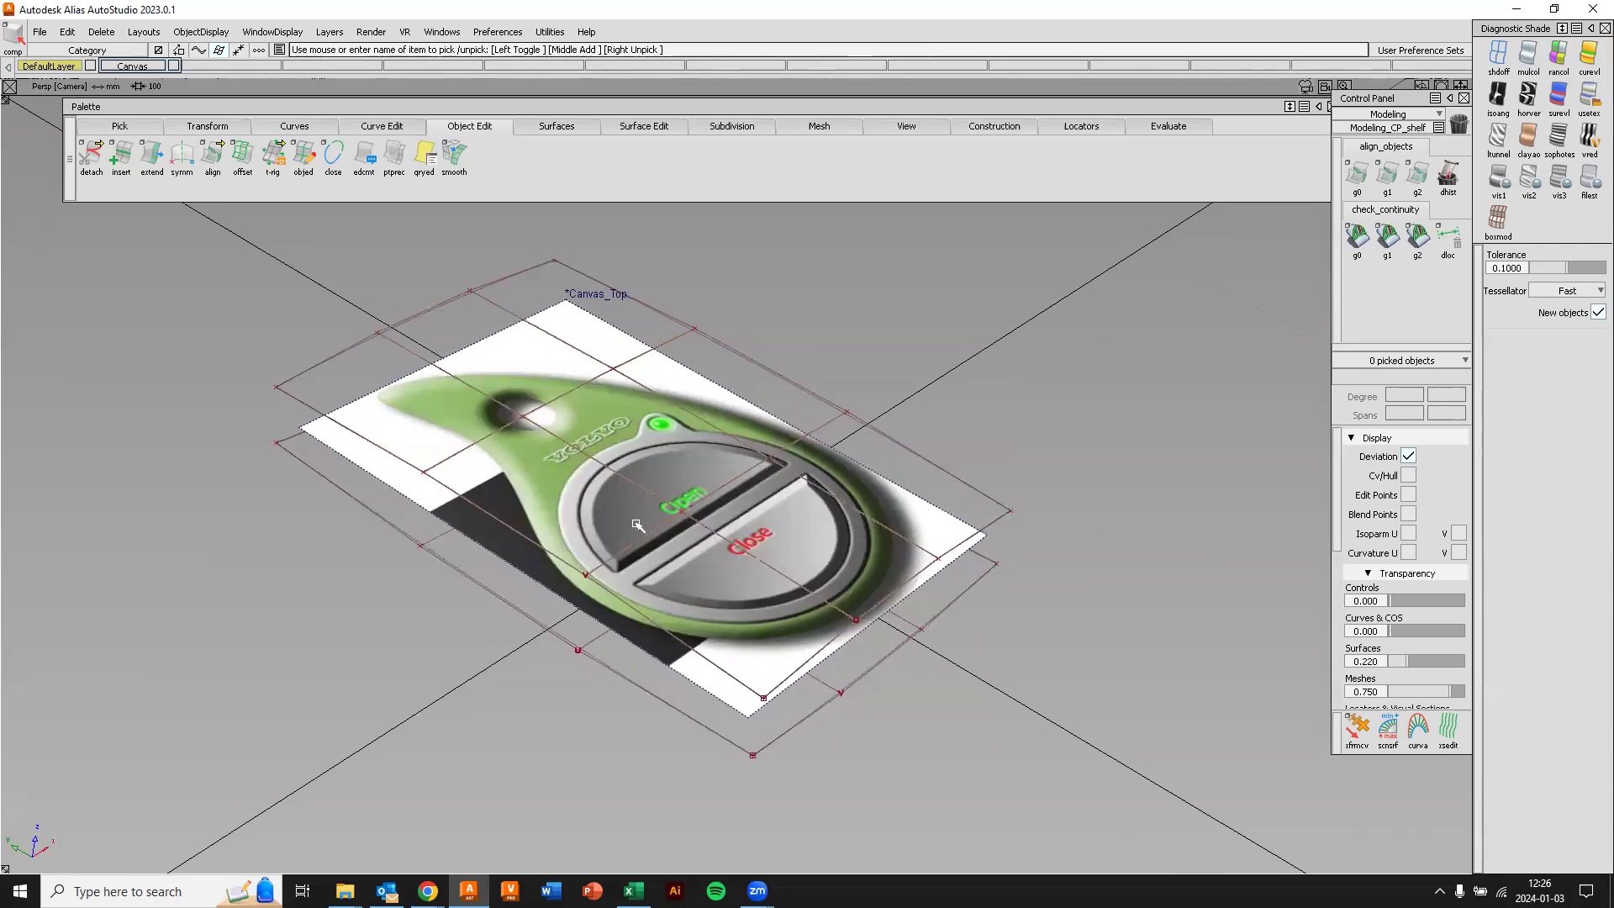
scroll(612, 496, "up", 5)
scroll(609, 472, "down", 4)
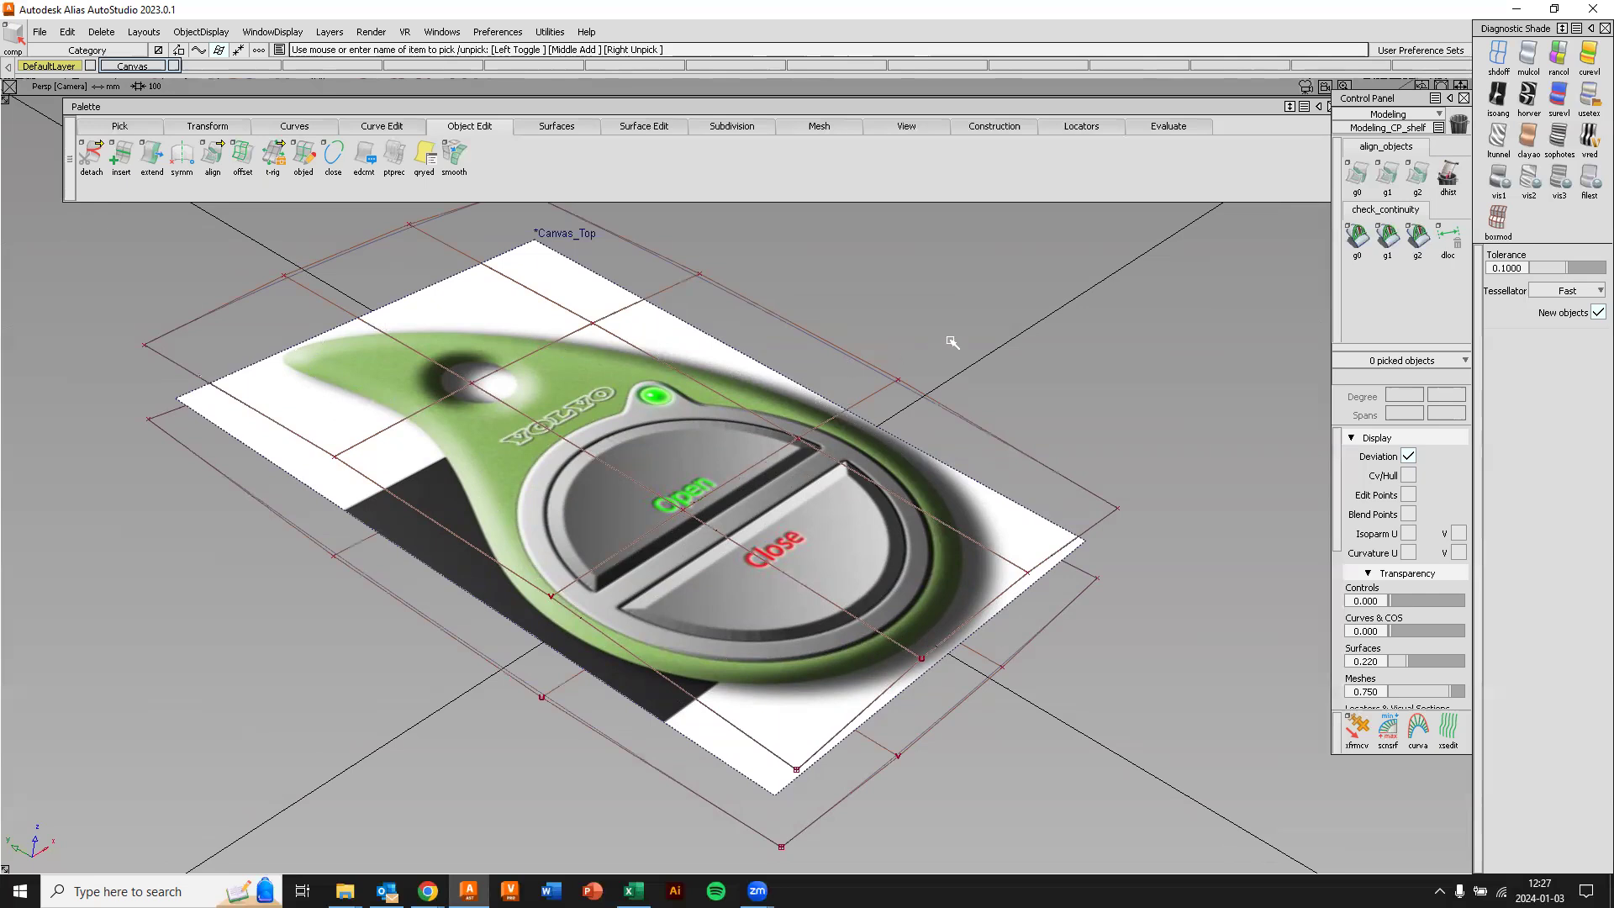
key("F5")
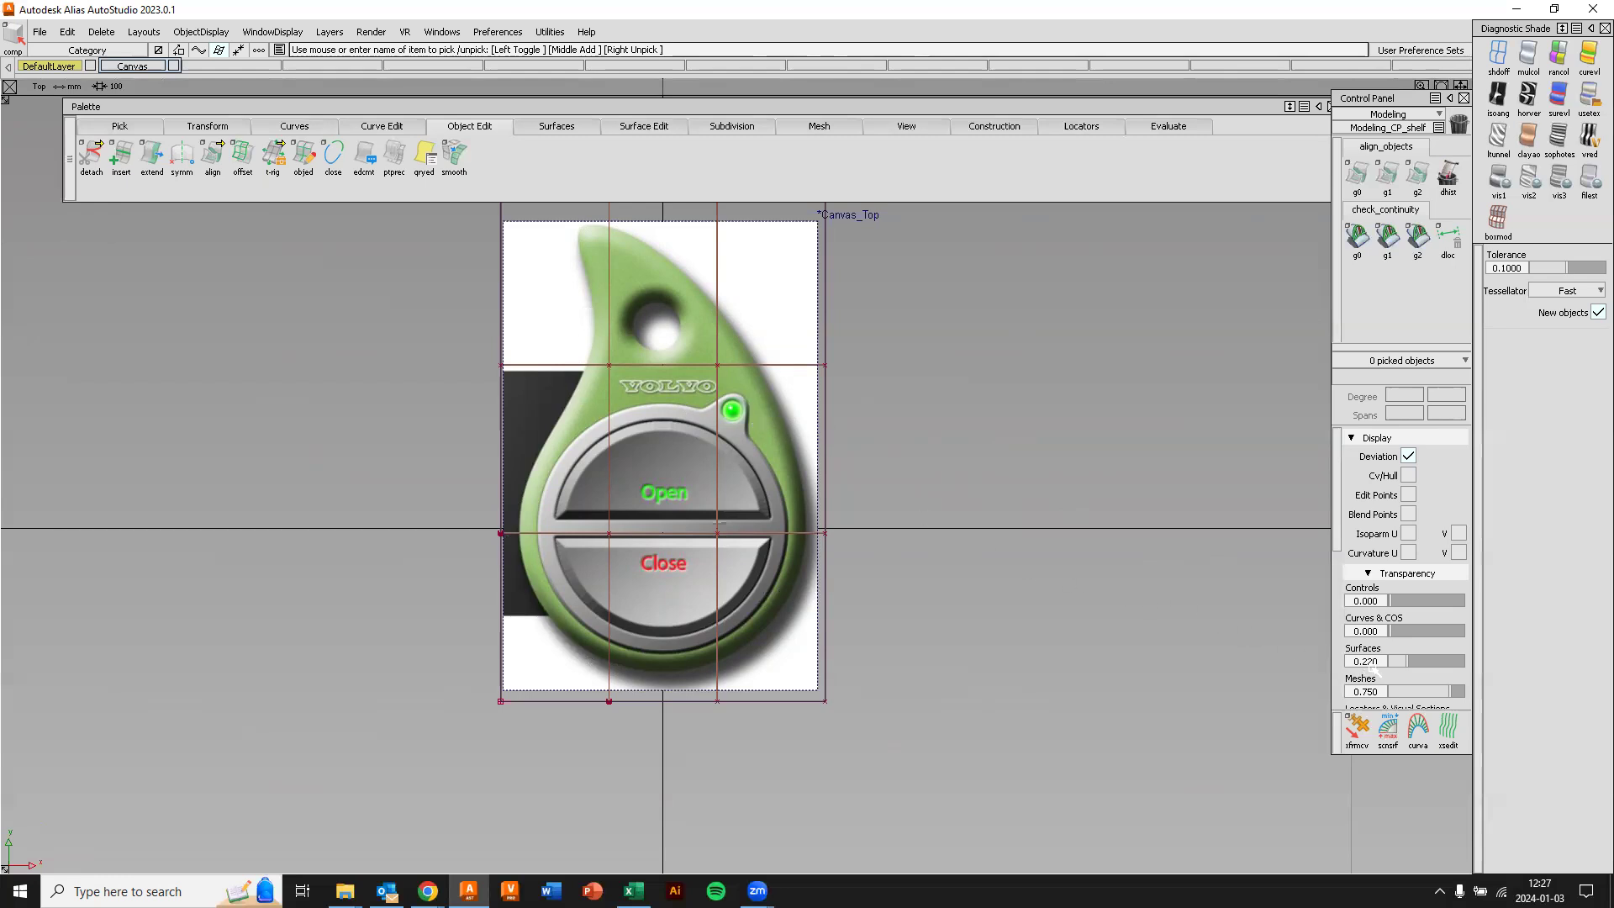
scroll(1424, 623, "down", 3)
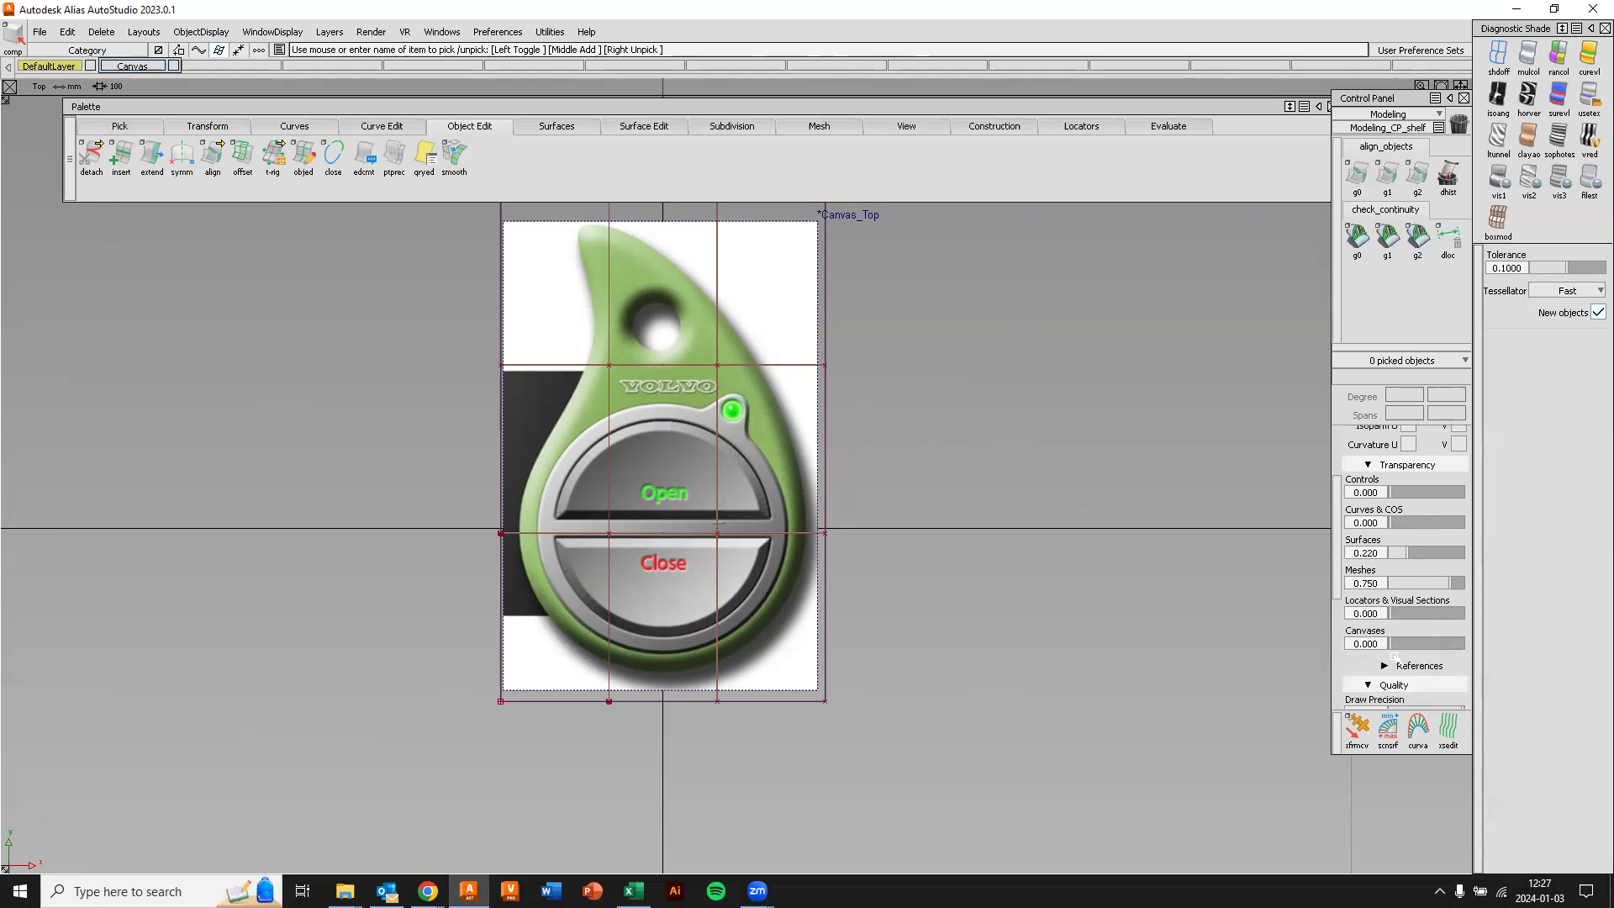
left_click_drag(1392, 644, 1421, 647)
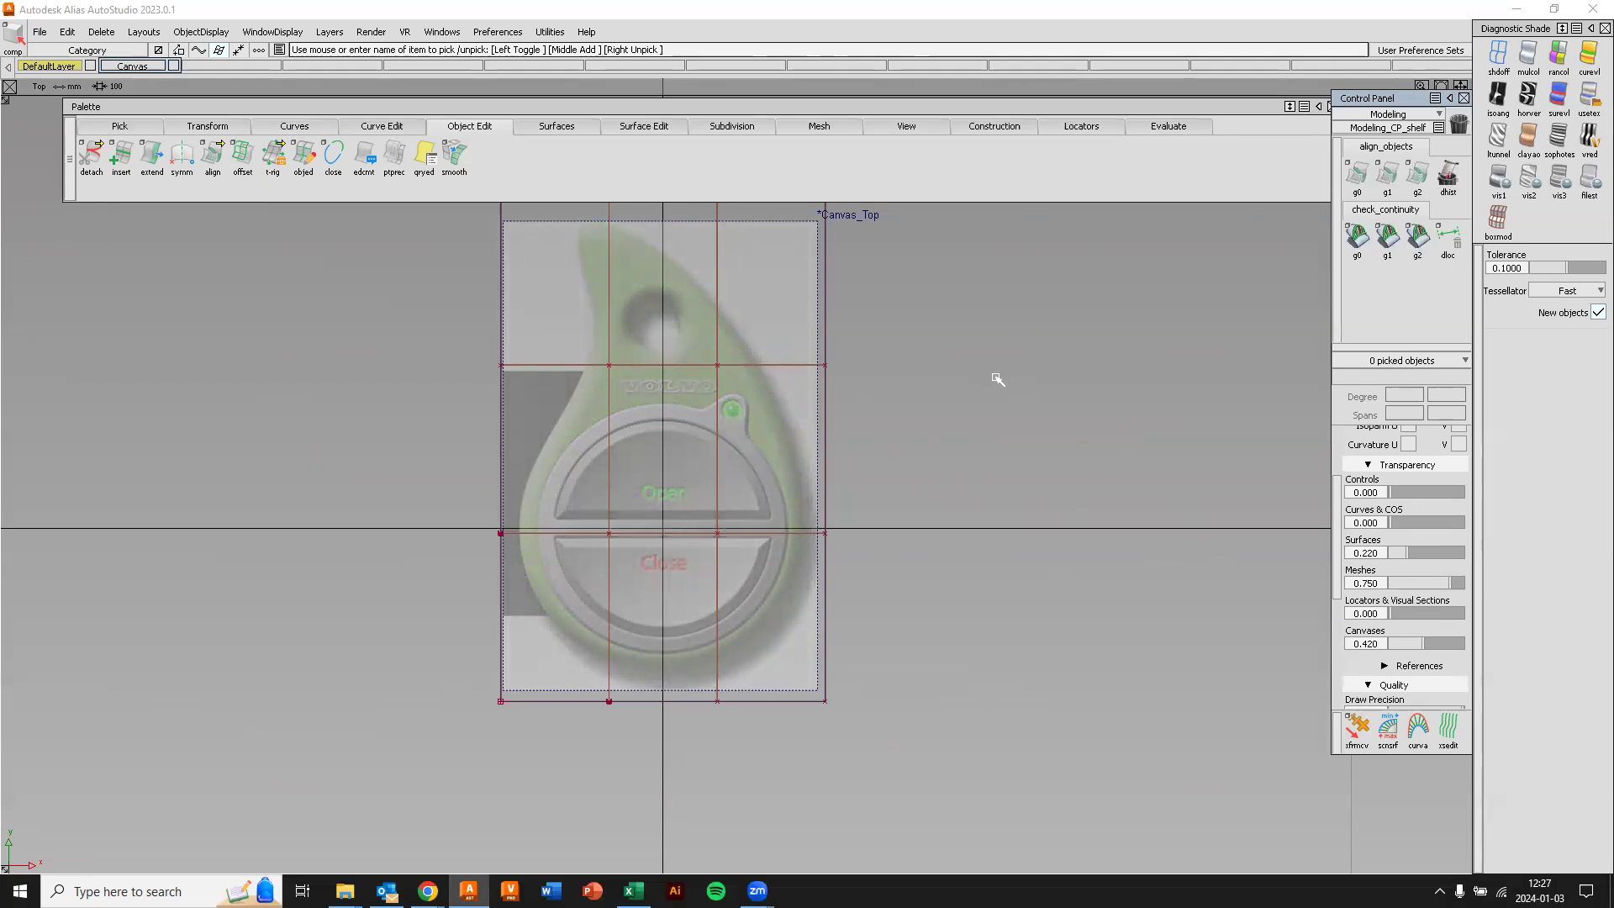
left_click(1033, 406, "ctrl+shift")
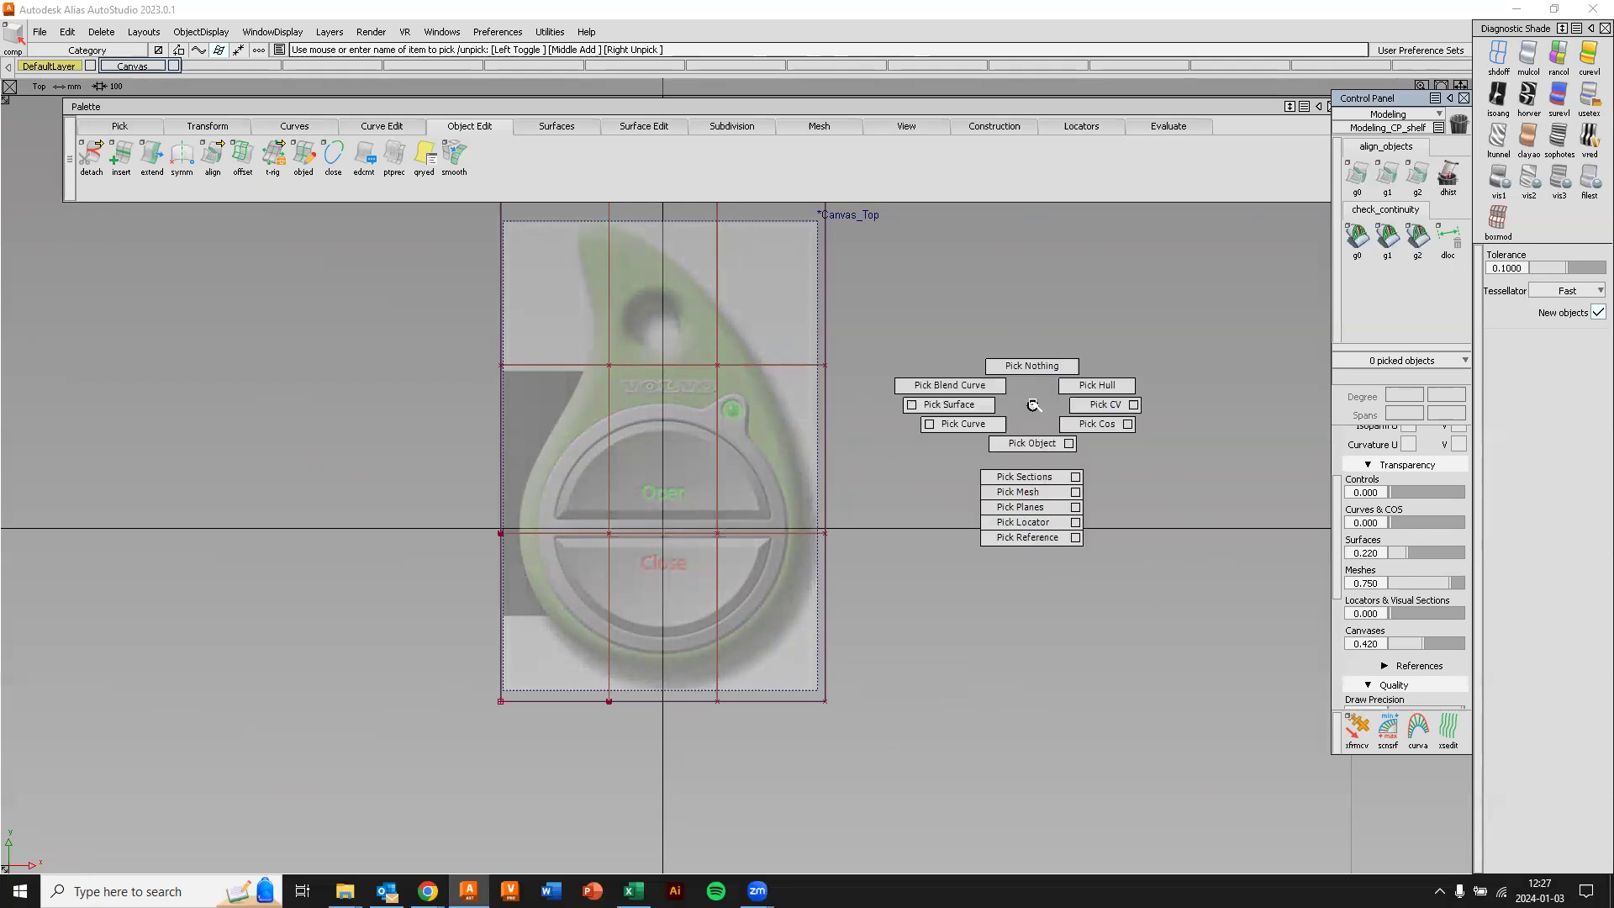
left_click_drag(1033, 406, 1032, 370, "ctrl+shift")
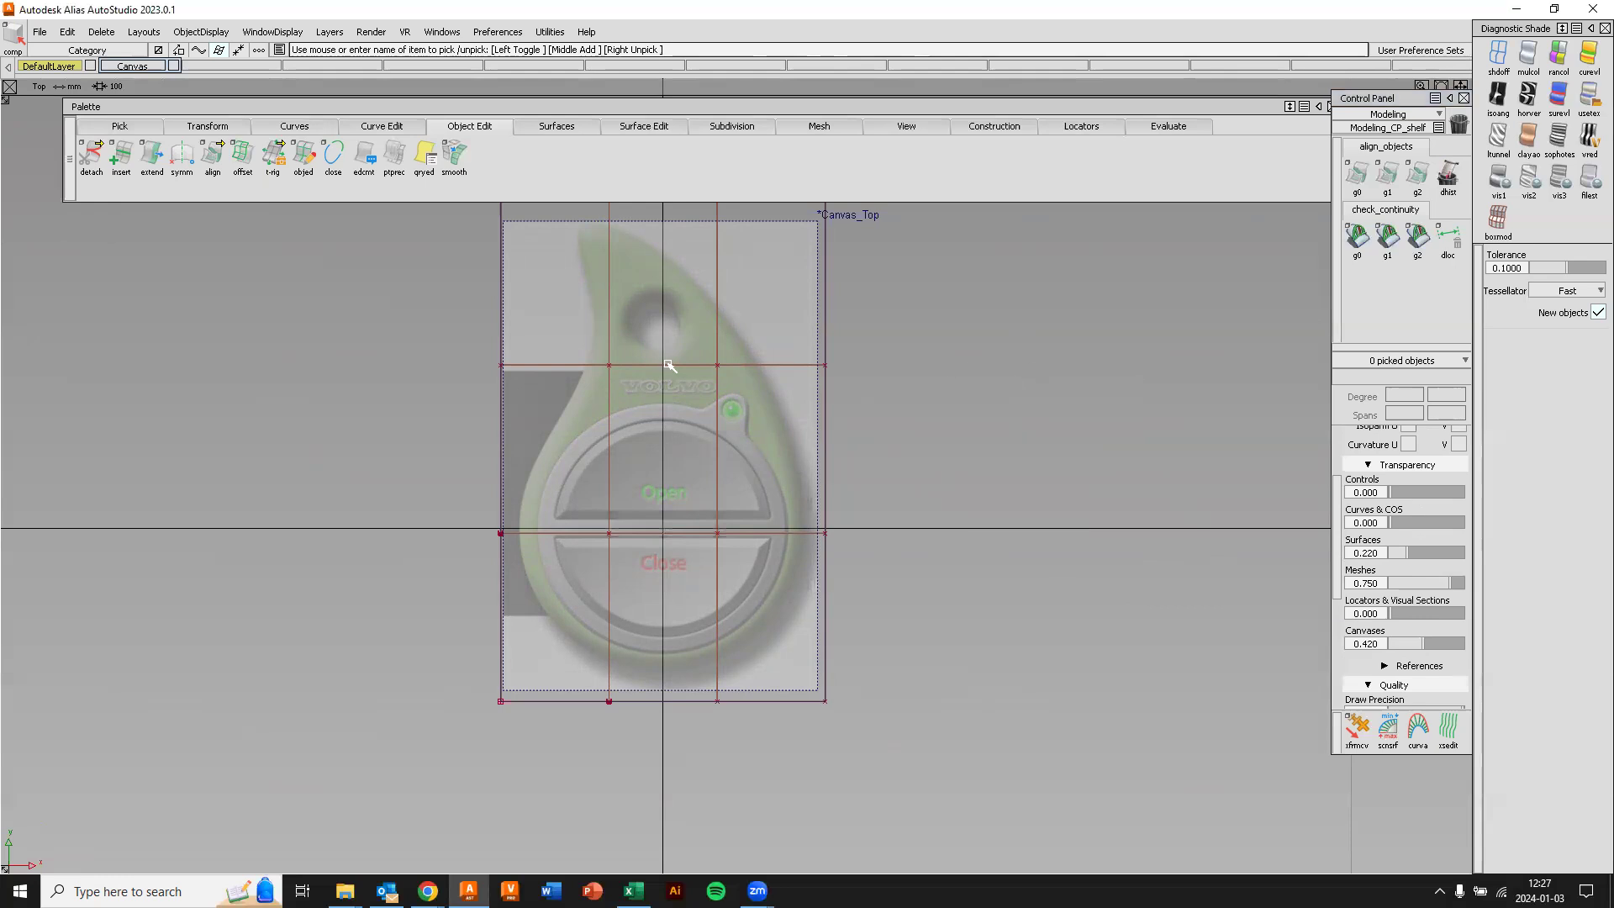
Create a new layer named "surfaces".
left_click(329, 32)
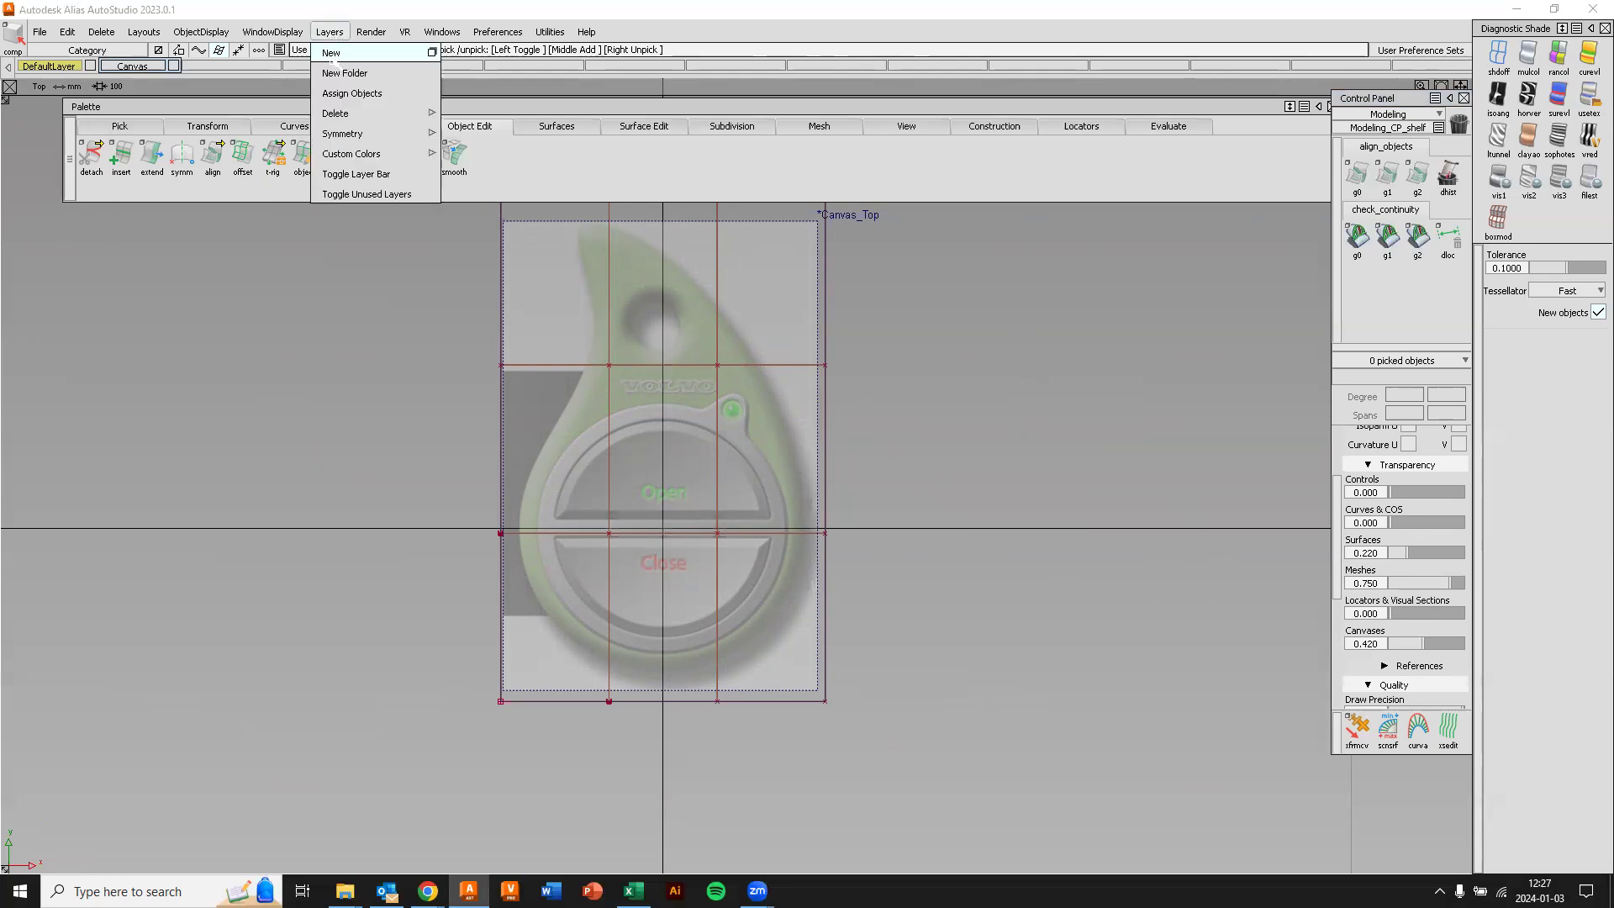
left_click(325, 52)
double_click(232, 67)
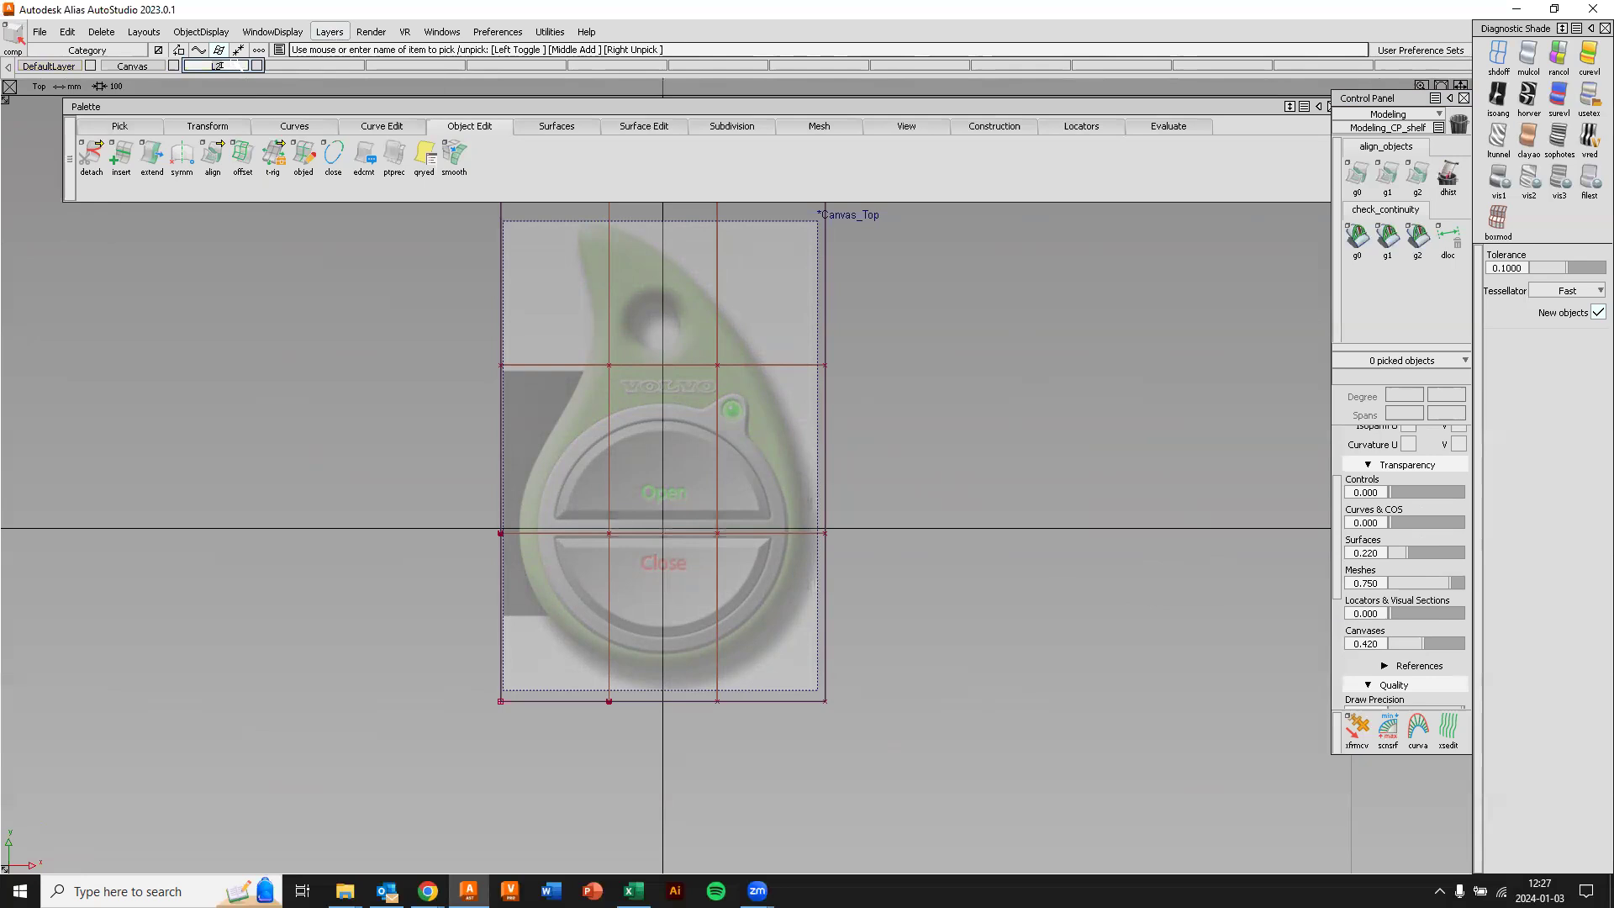
type("surfaces")
key("Return")
Assign both surfaces over the canvas to the surfaces layer and hide that layer.
left_click_drag(983, 320, 938, 322, "ctrl+shift")
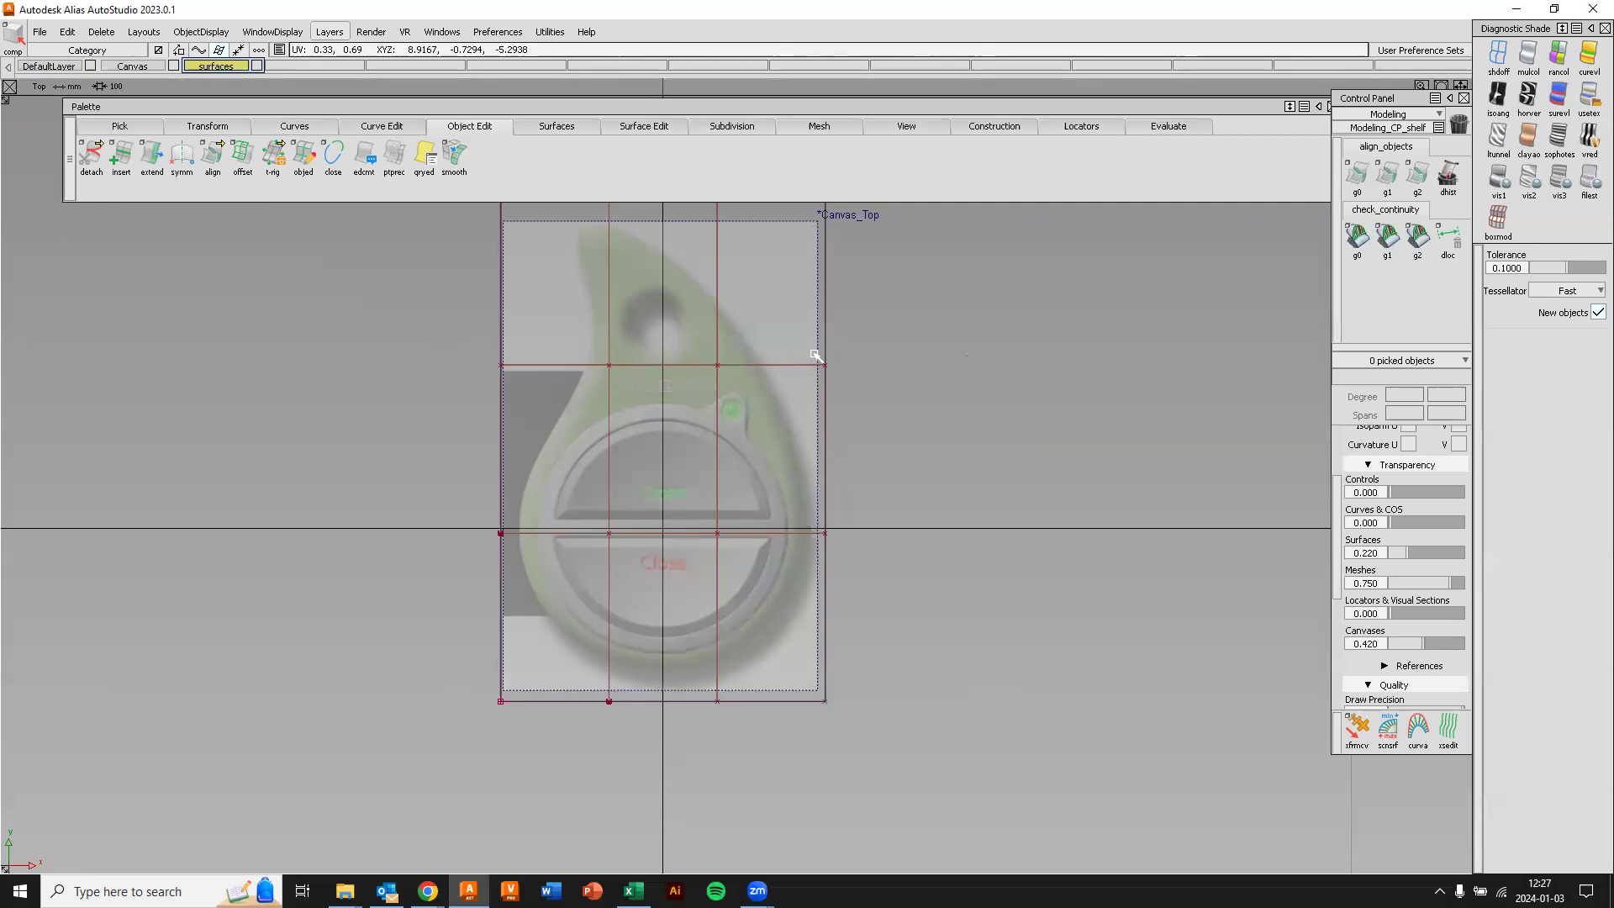
left_click_drag(816, 355, 342, 342)
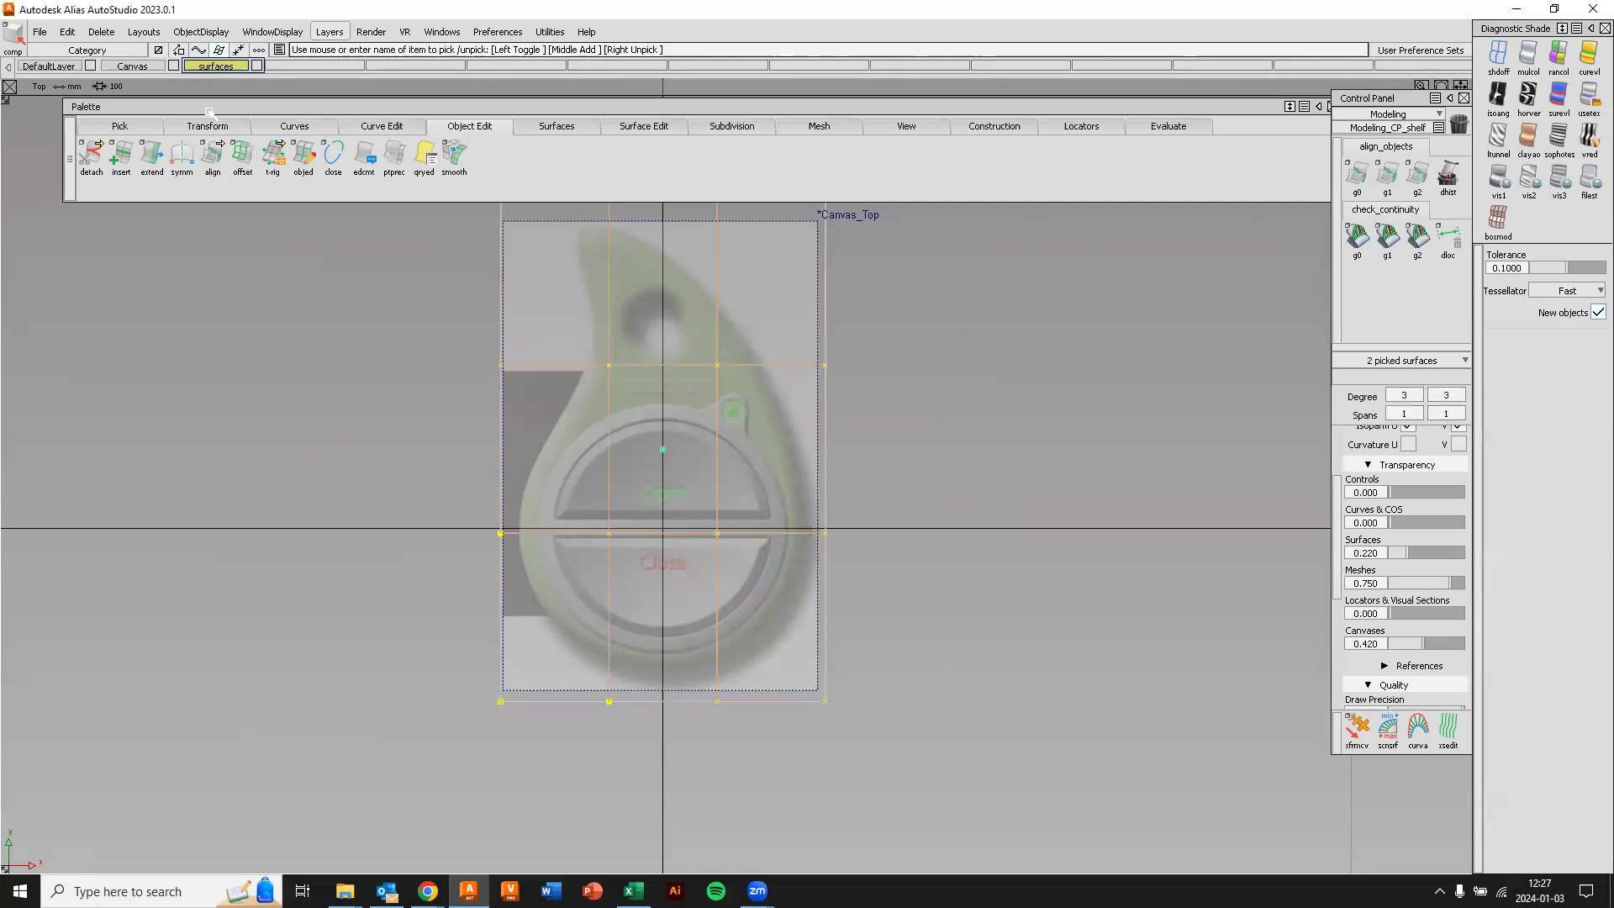
right_click_drag(222, 68, 225, 74)
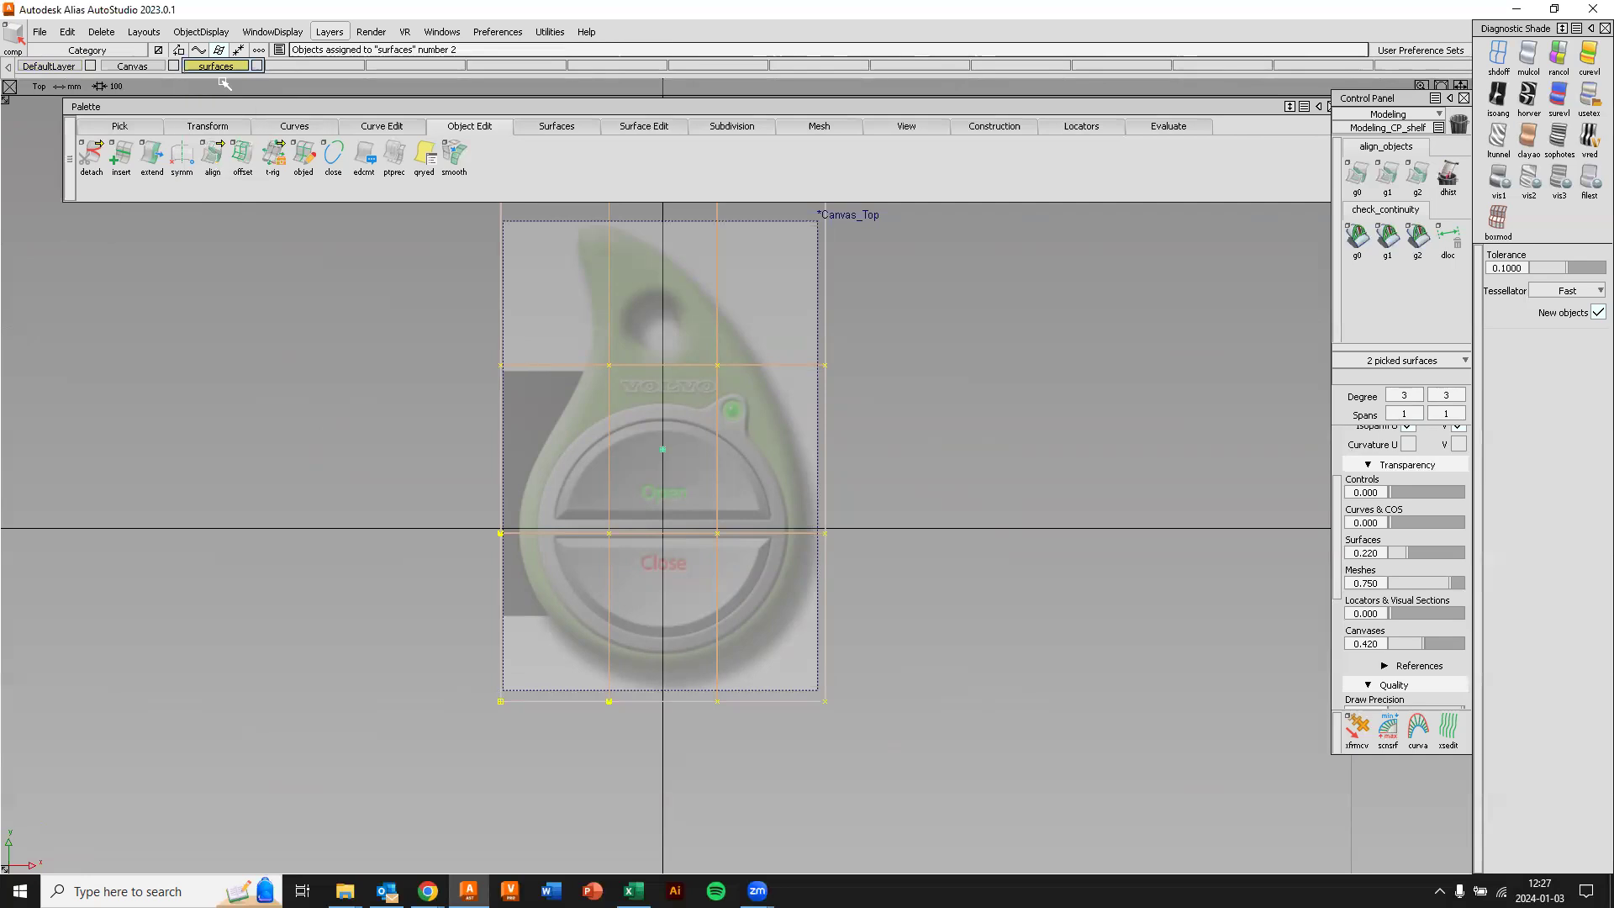
left_click(258, 65)
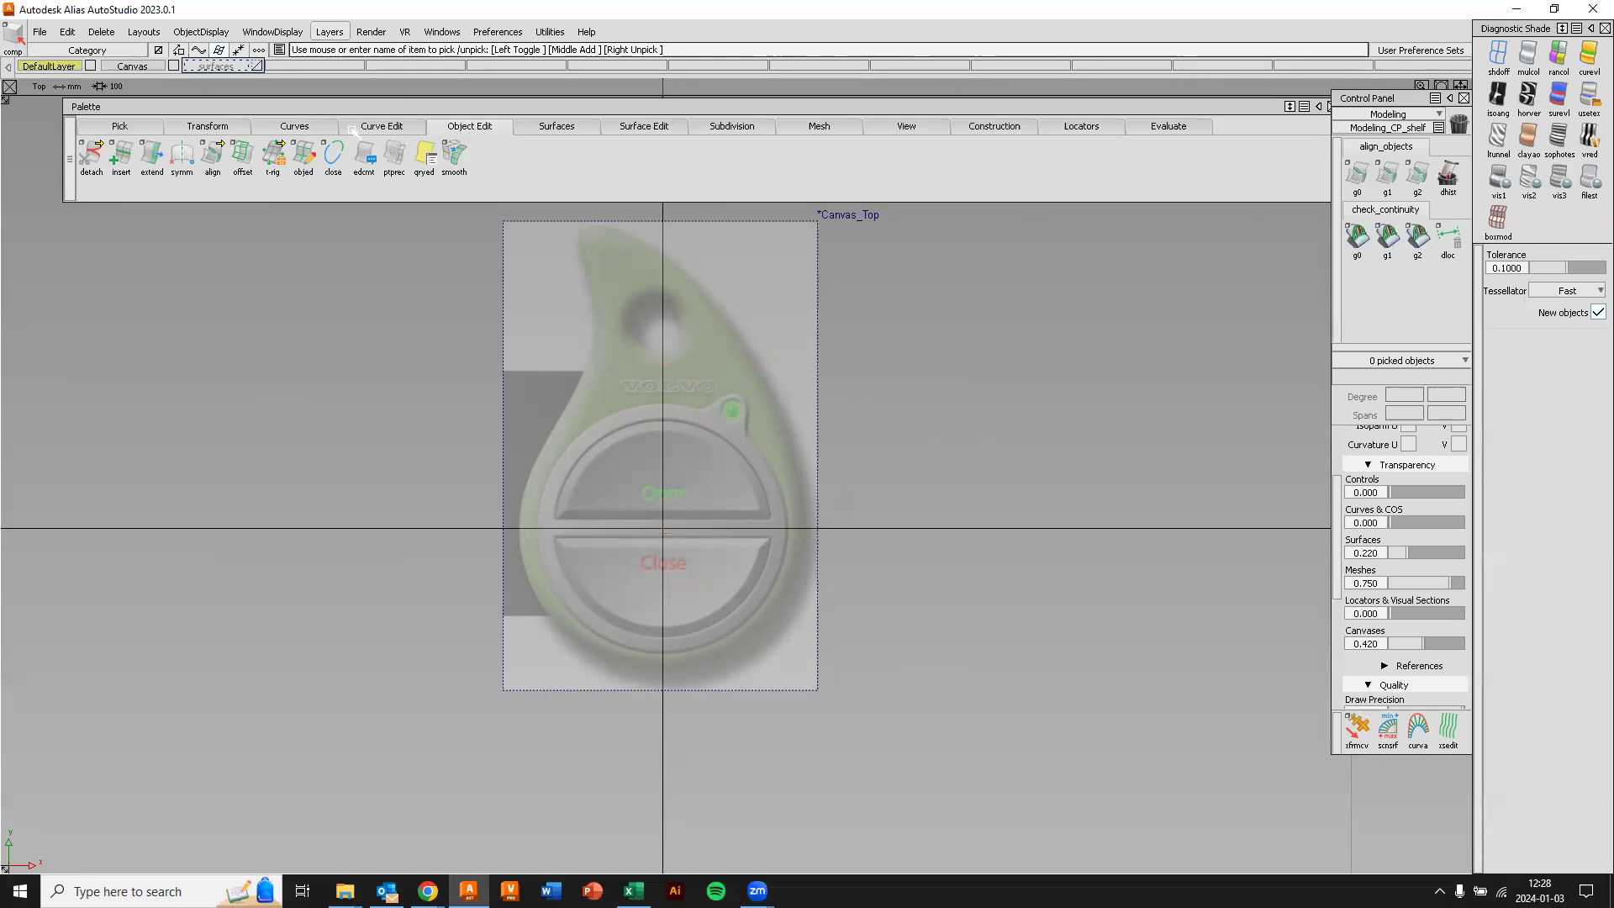
left_click(49, 67)
left_click_drag(980, 377, 981, 339, "ctrl+shift")
right_click_drag(856, 430, 825, 457, "alt+shift")
middle_click_drag(786, 403, 780, 449, "alt+shift")
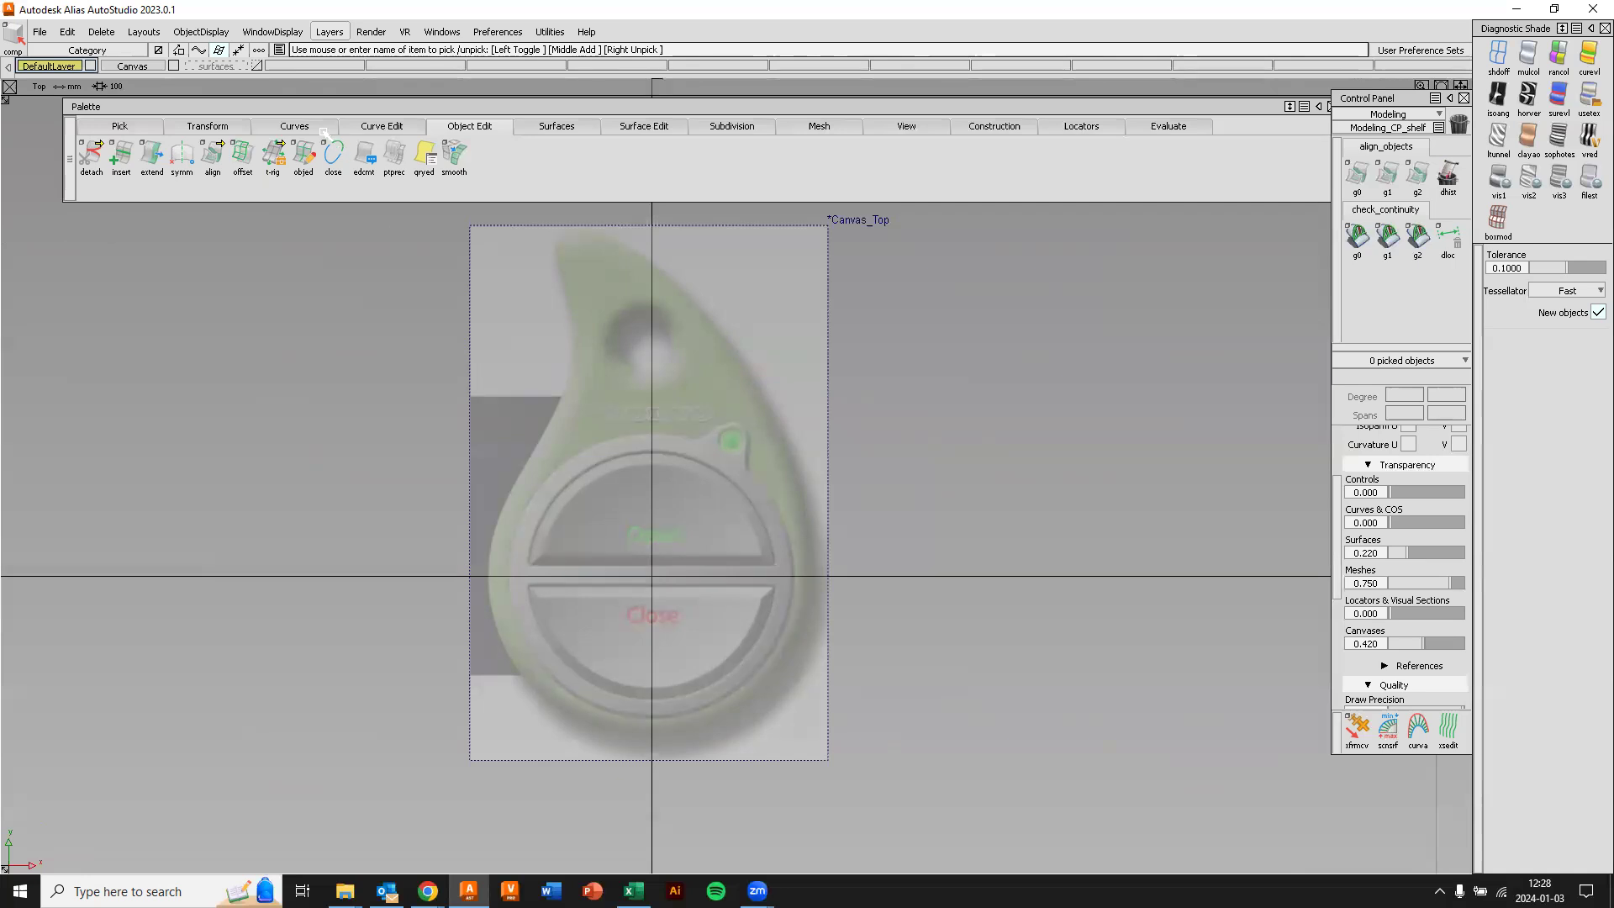
left_click(302, 126)
mouse_move(298, 149)
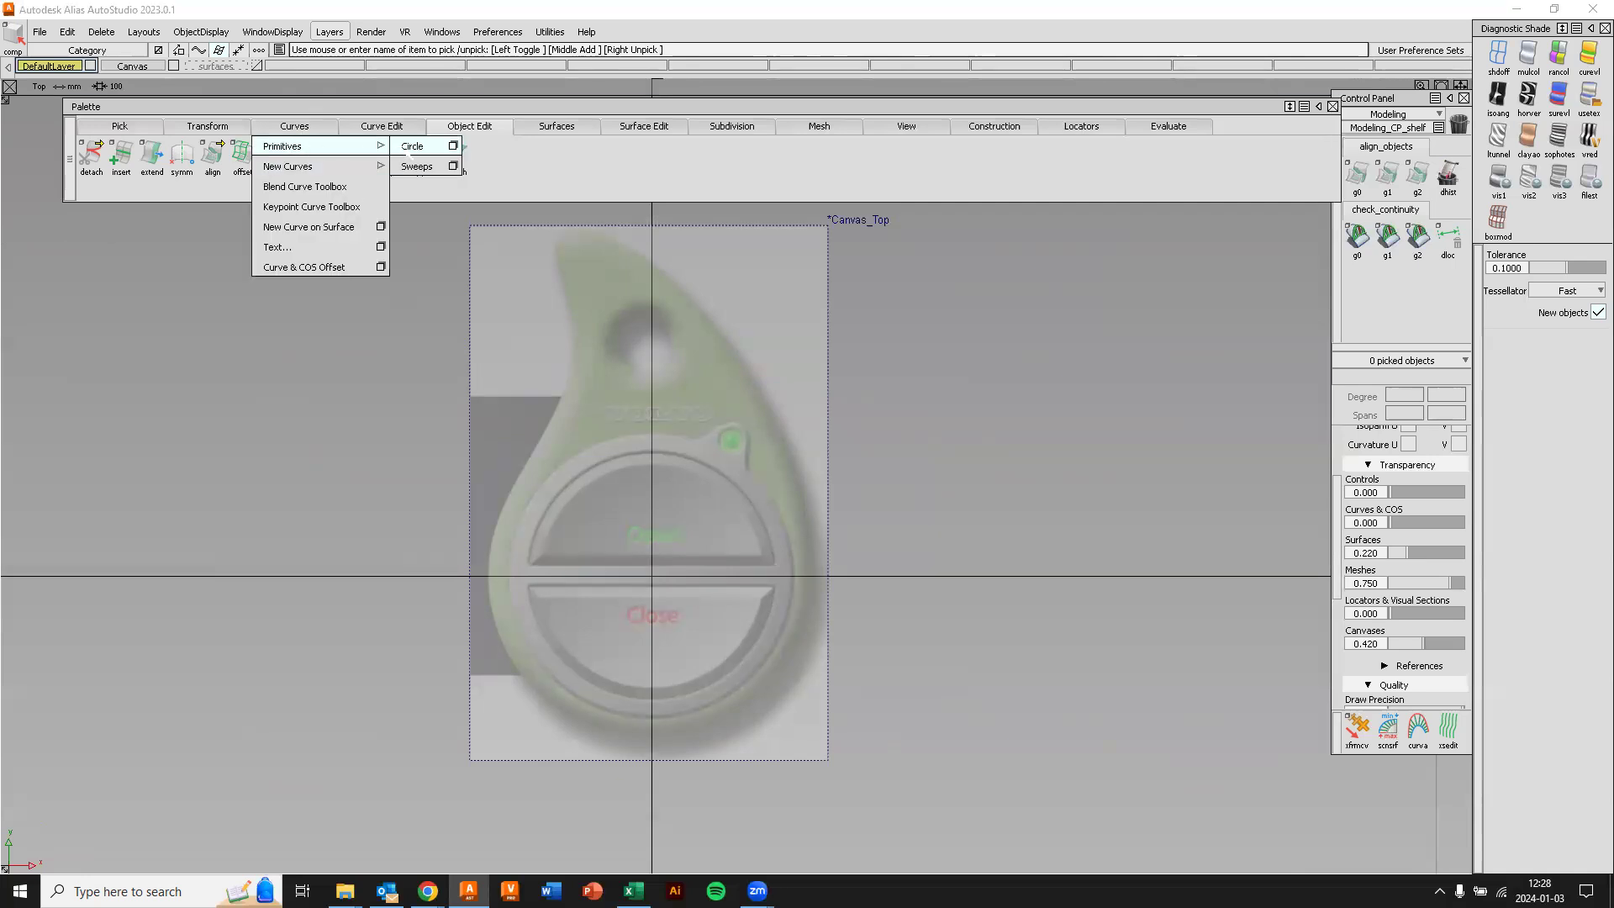
left_click(463, 148)
right_click(374, 130)
left_click(328, 137)
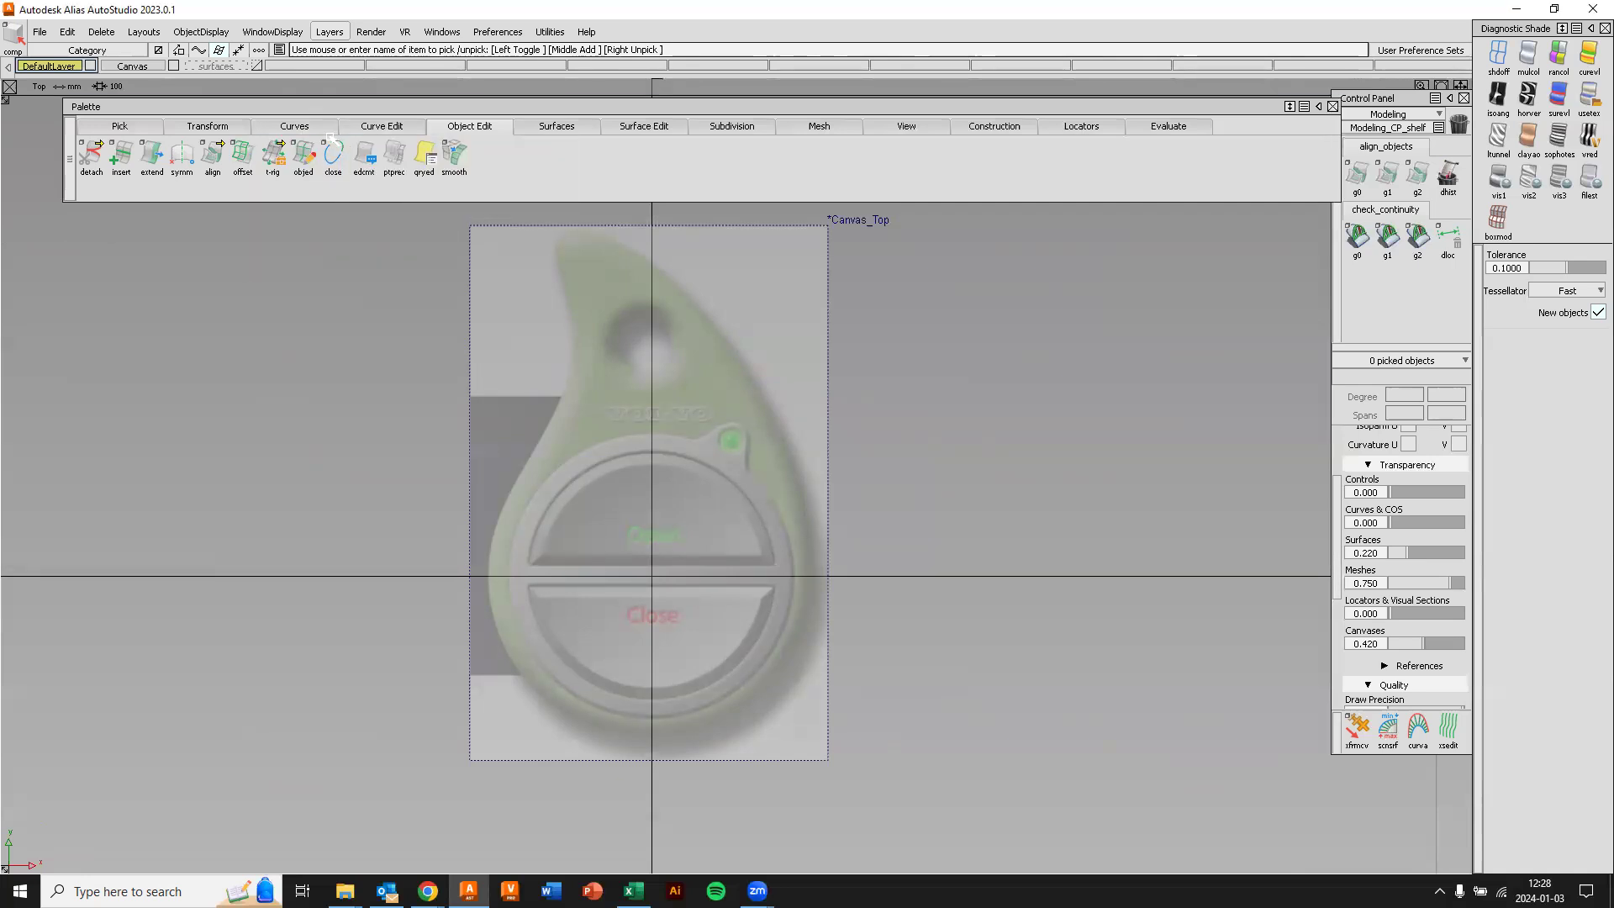
Place a periodic circle curve of degree 5 with 12 spans at the origin.
left_click(306, 126)
mouse_move(374, 148)
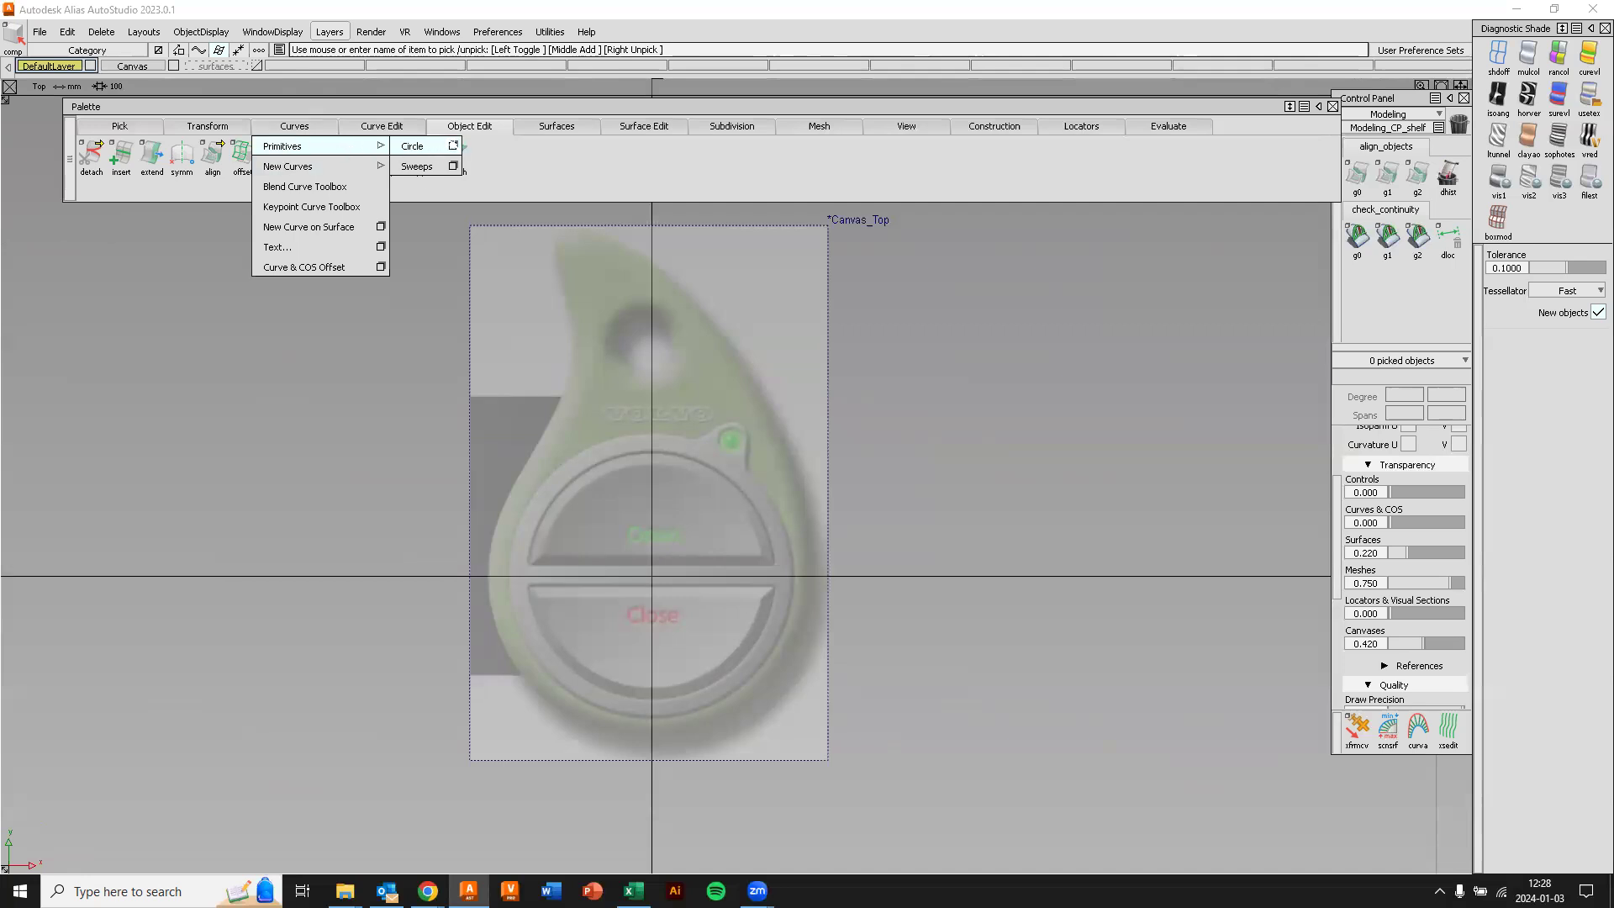
left_click(453, 145)
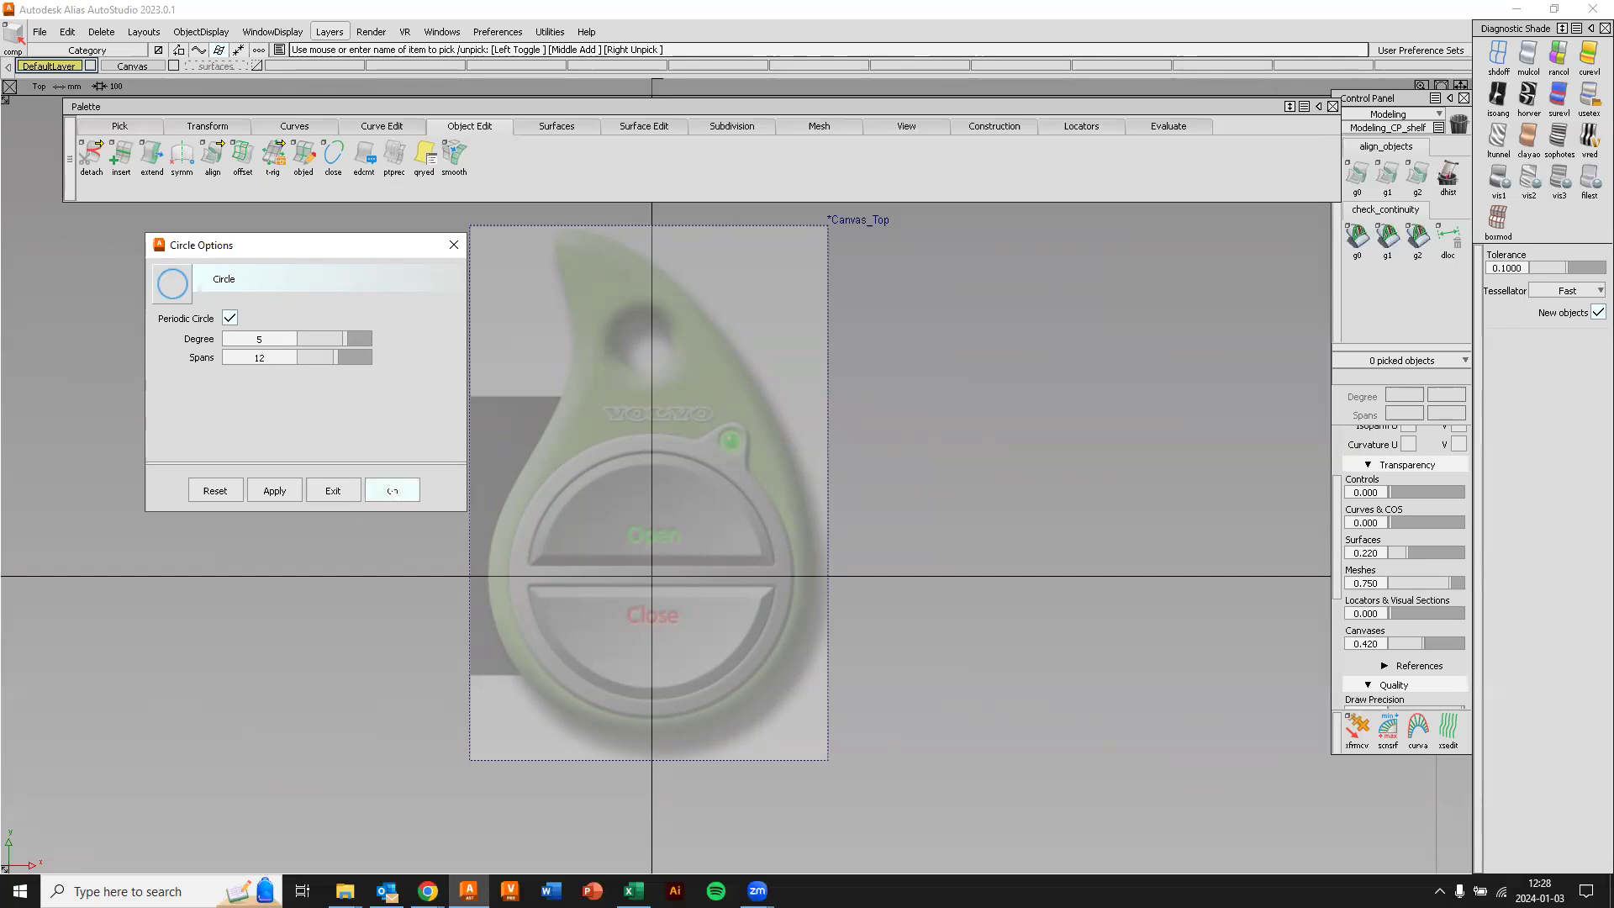
left_click(392, 492)
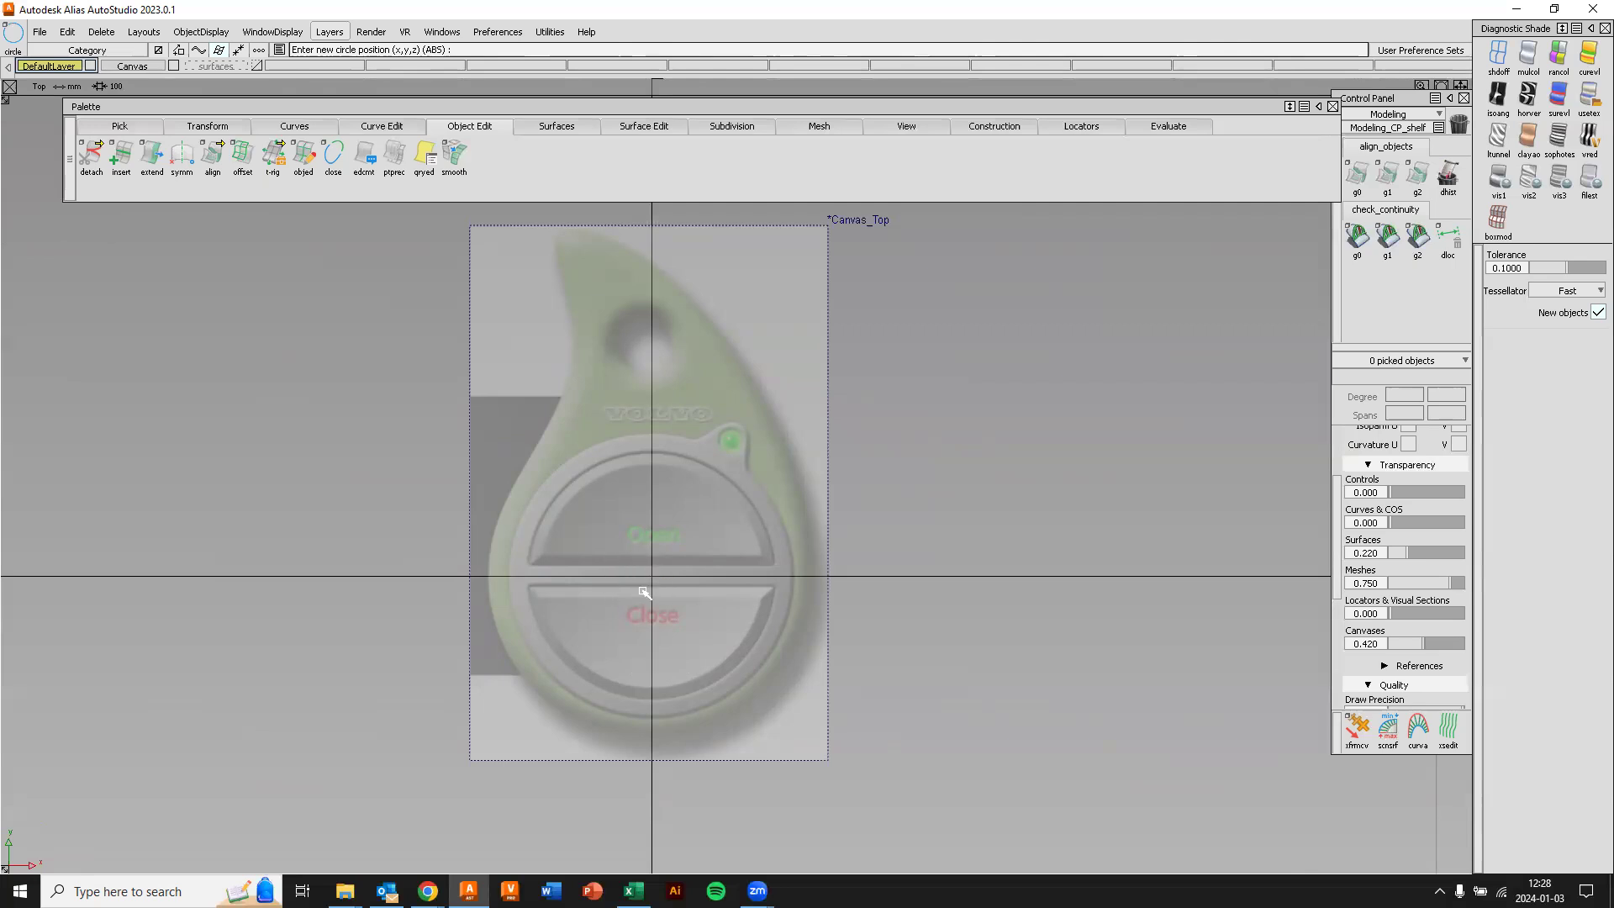
left_click(666, 594)
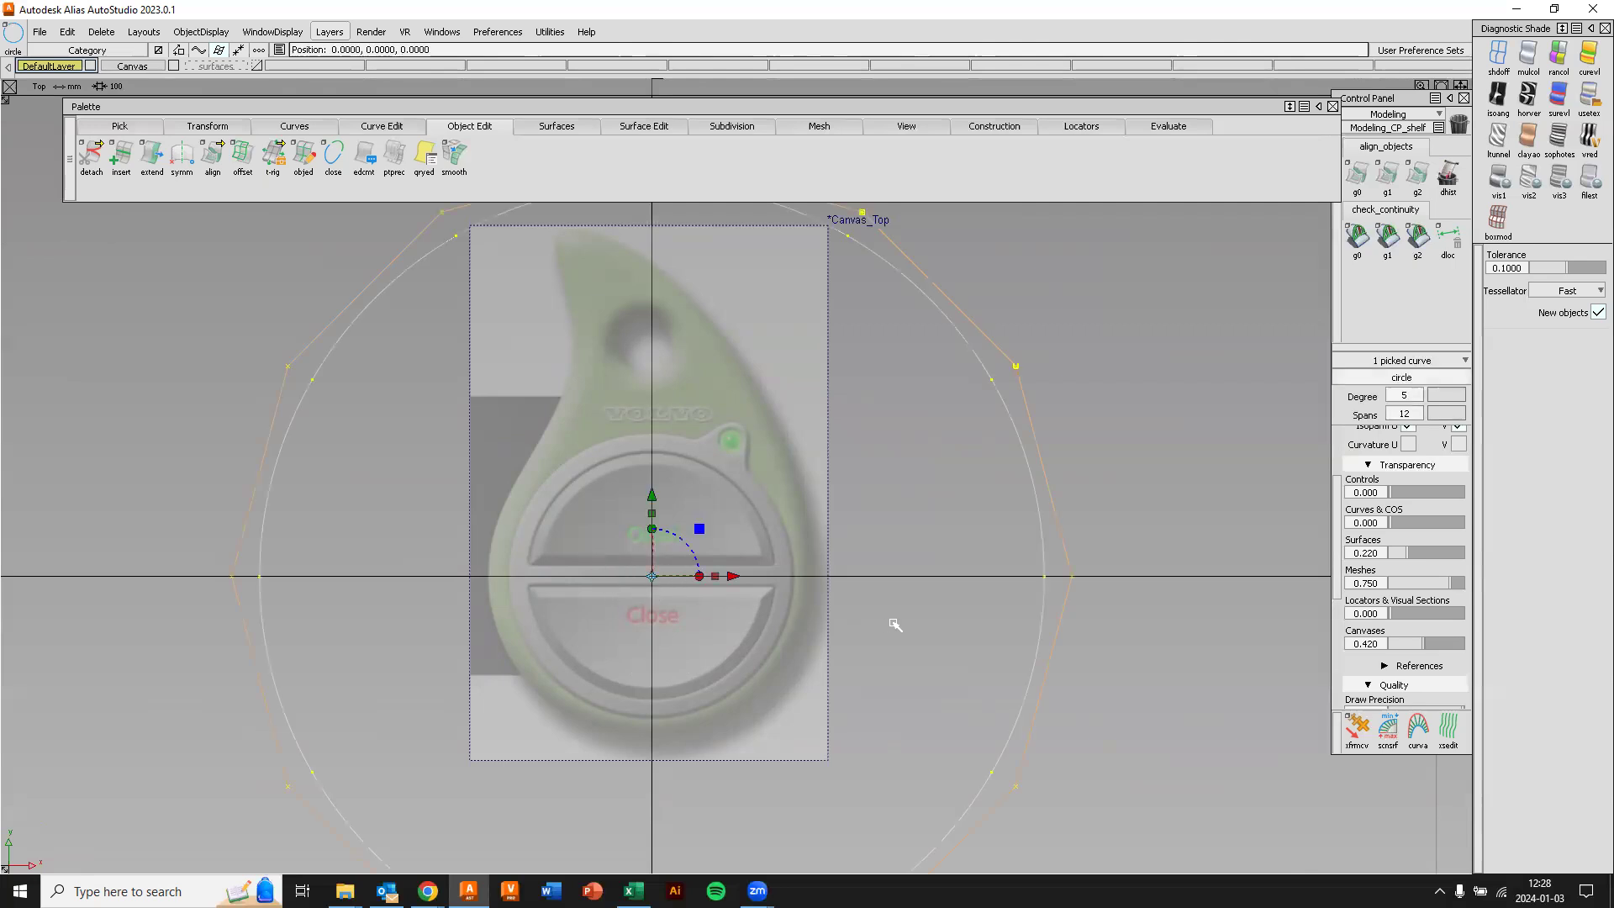
Scale the circle down uniformly until it fits the round lower outline of the key fob, and deselect it.
right_click_drag(1163, 408, 1212, 410, "ctrl+shift")
left_click_drag(1212, 373, 756, 552)
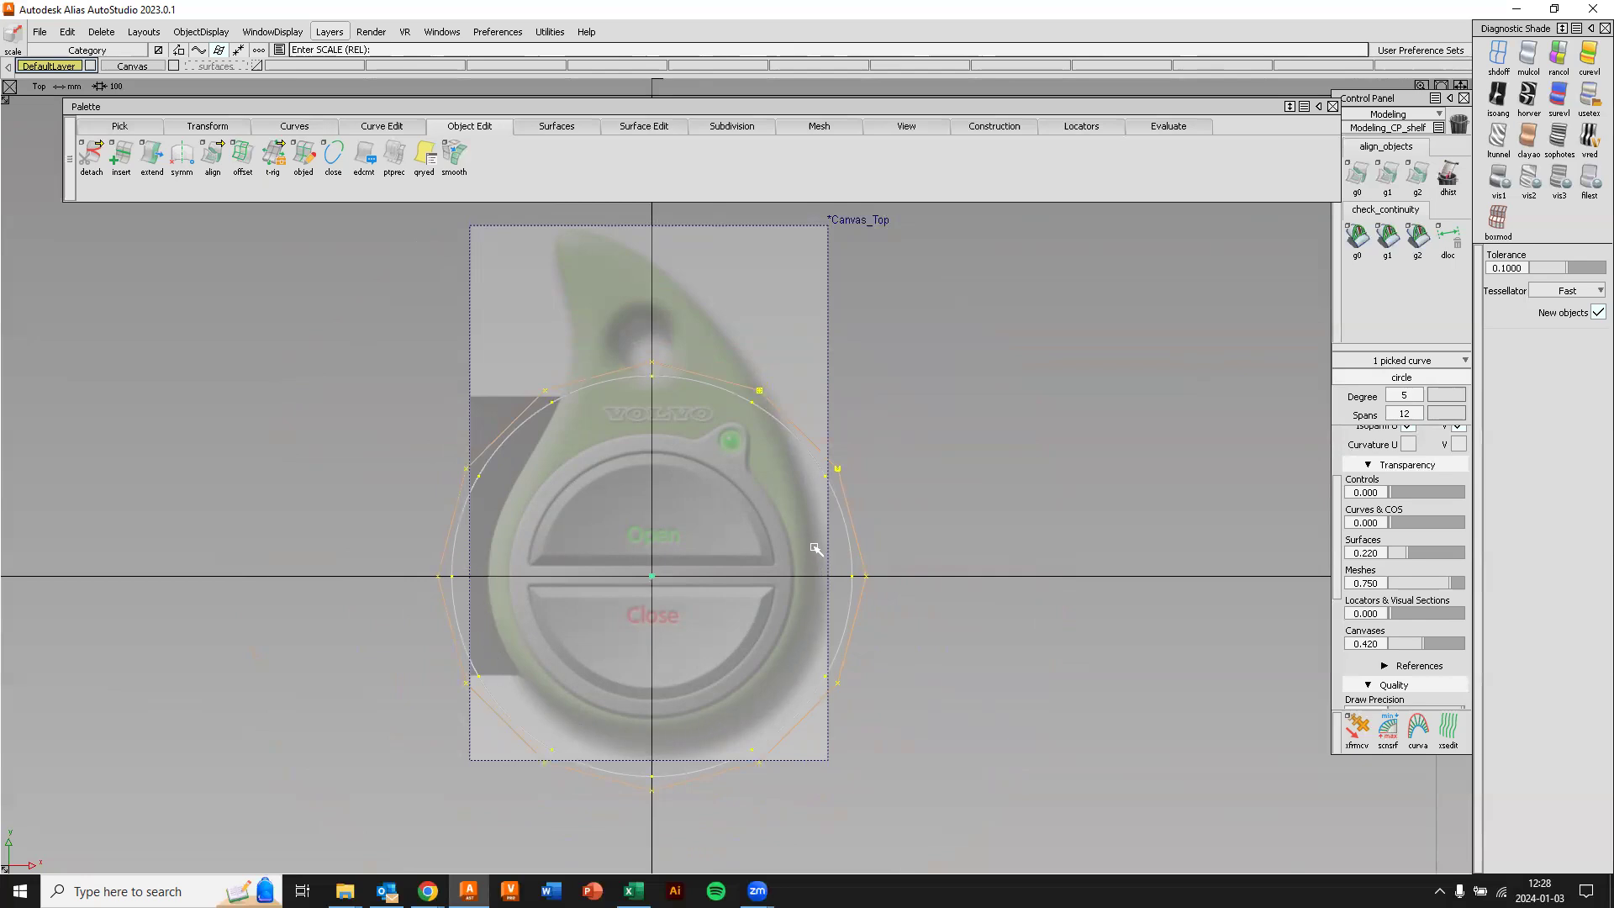
left_click_drag(1059, 415, 1001, 456)
right_click_drag(616, 594, 1026, 468, "alt+shift")
left_click_drag(1152, 446, 1140, 453)
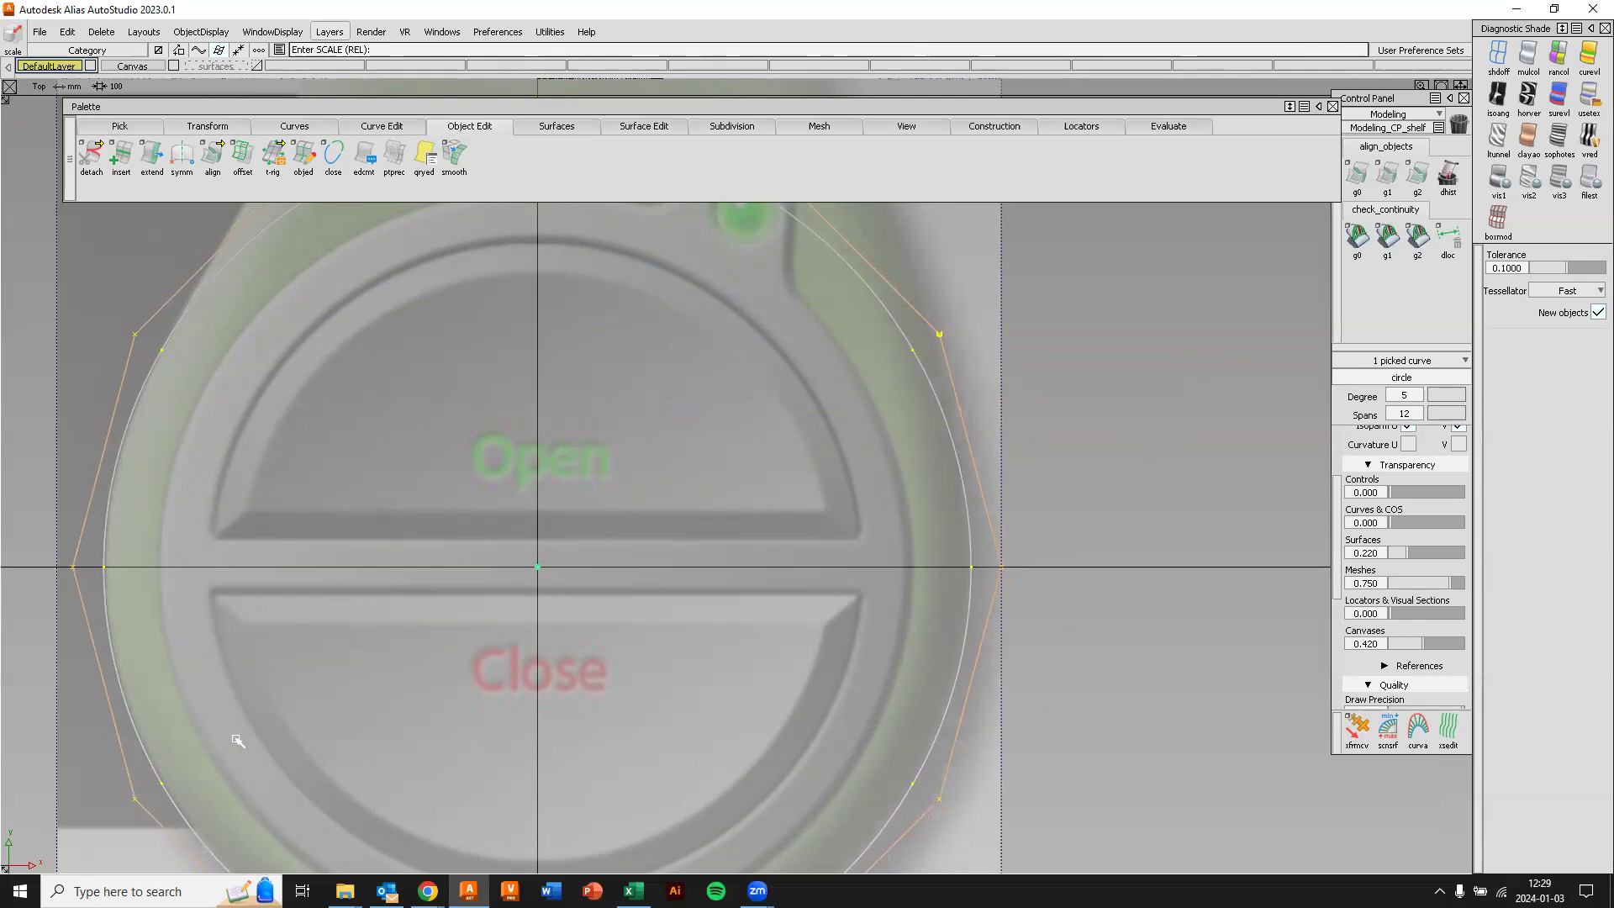
middle_click_drag(1122, 606, 1145, 443, "alt+shift")
right_click_drag(630, 378, 542, 519, "alt+shift")
middle_click_drag(650, 415, 579, 580, "alt+shift")
right_click_drag(595, 479, 663, 527, "alt+shift")
left_click_drag(945, 487, 955, 402, "ctrl+shift")
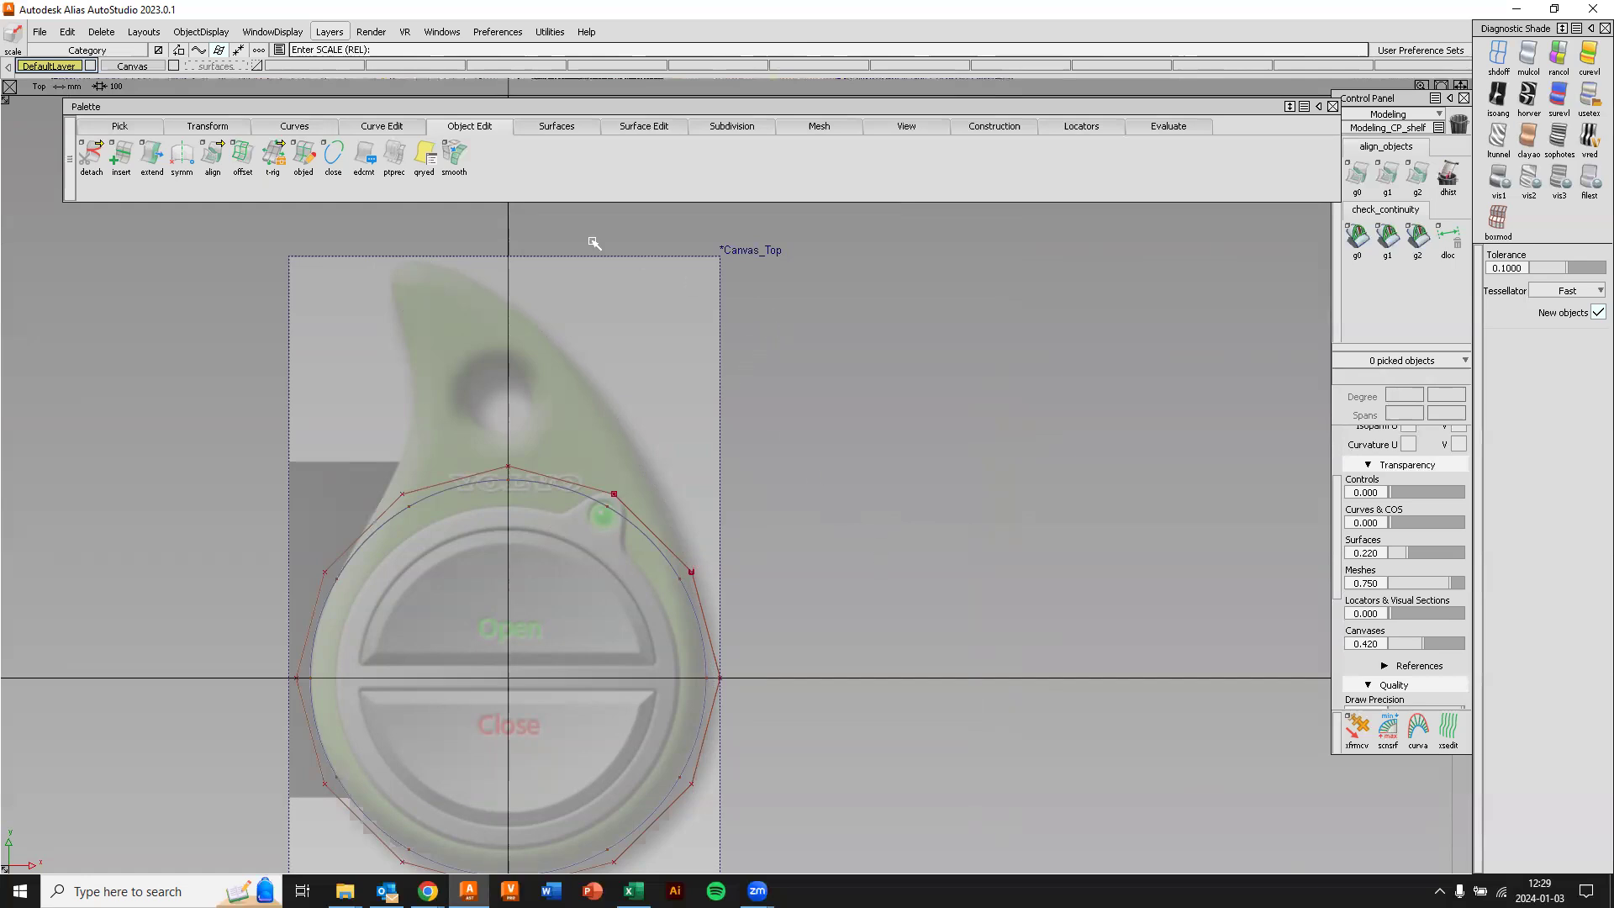
Start a new CV curve with its first CV snapped to the circle where it crosses the horizontal axis on the right.
left_click(317, 127)
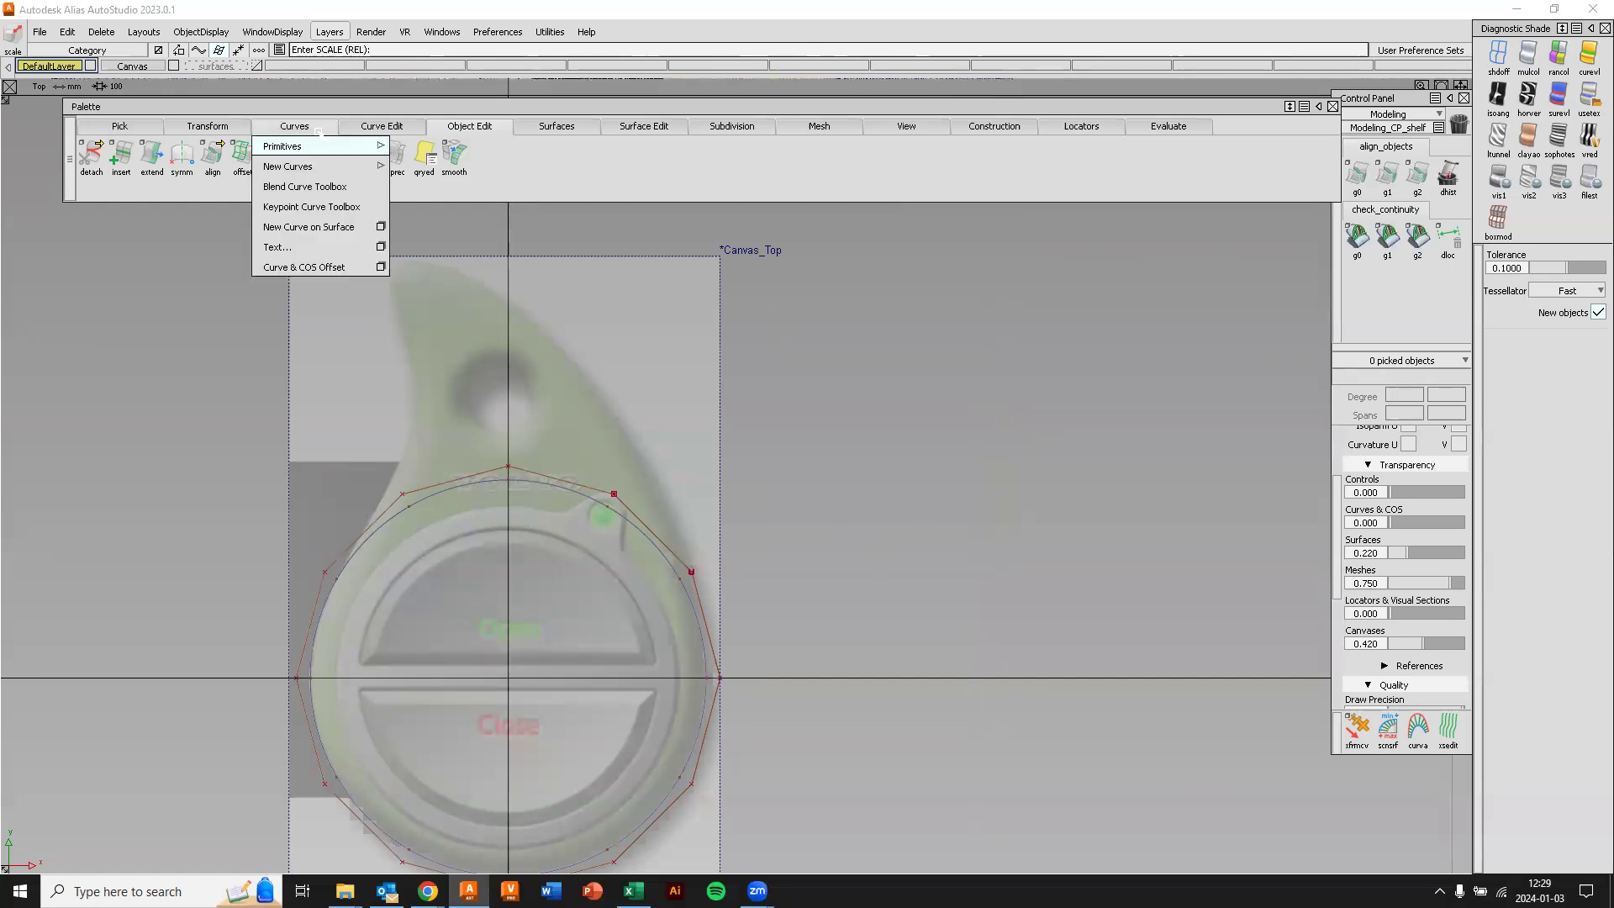
mouse_move(308, 168)
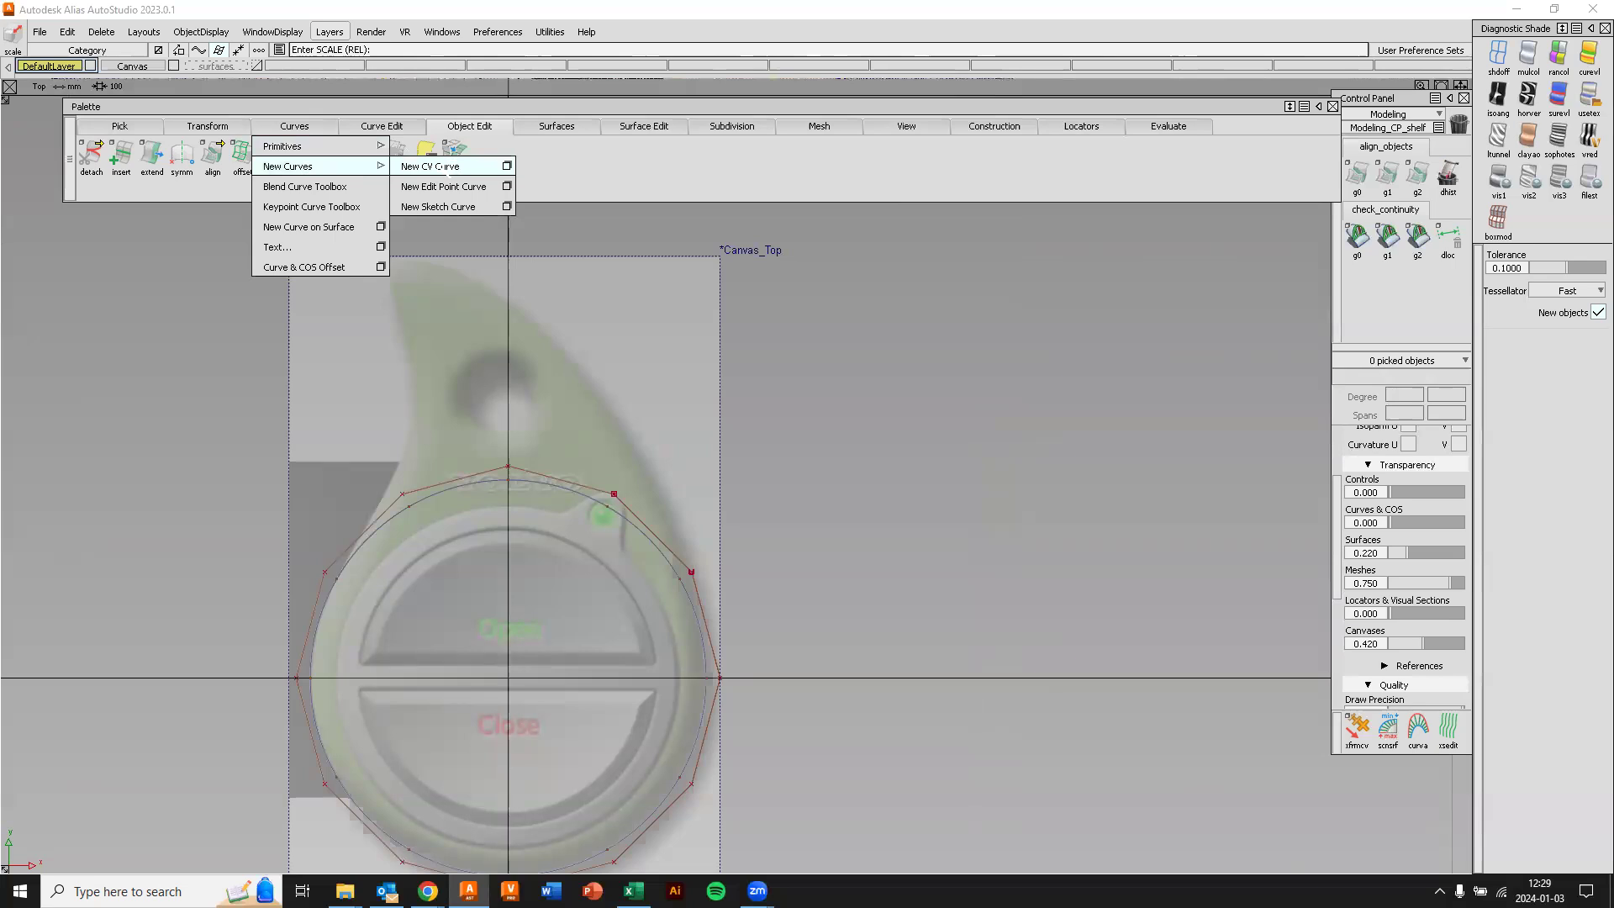
left_click(443, 166)
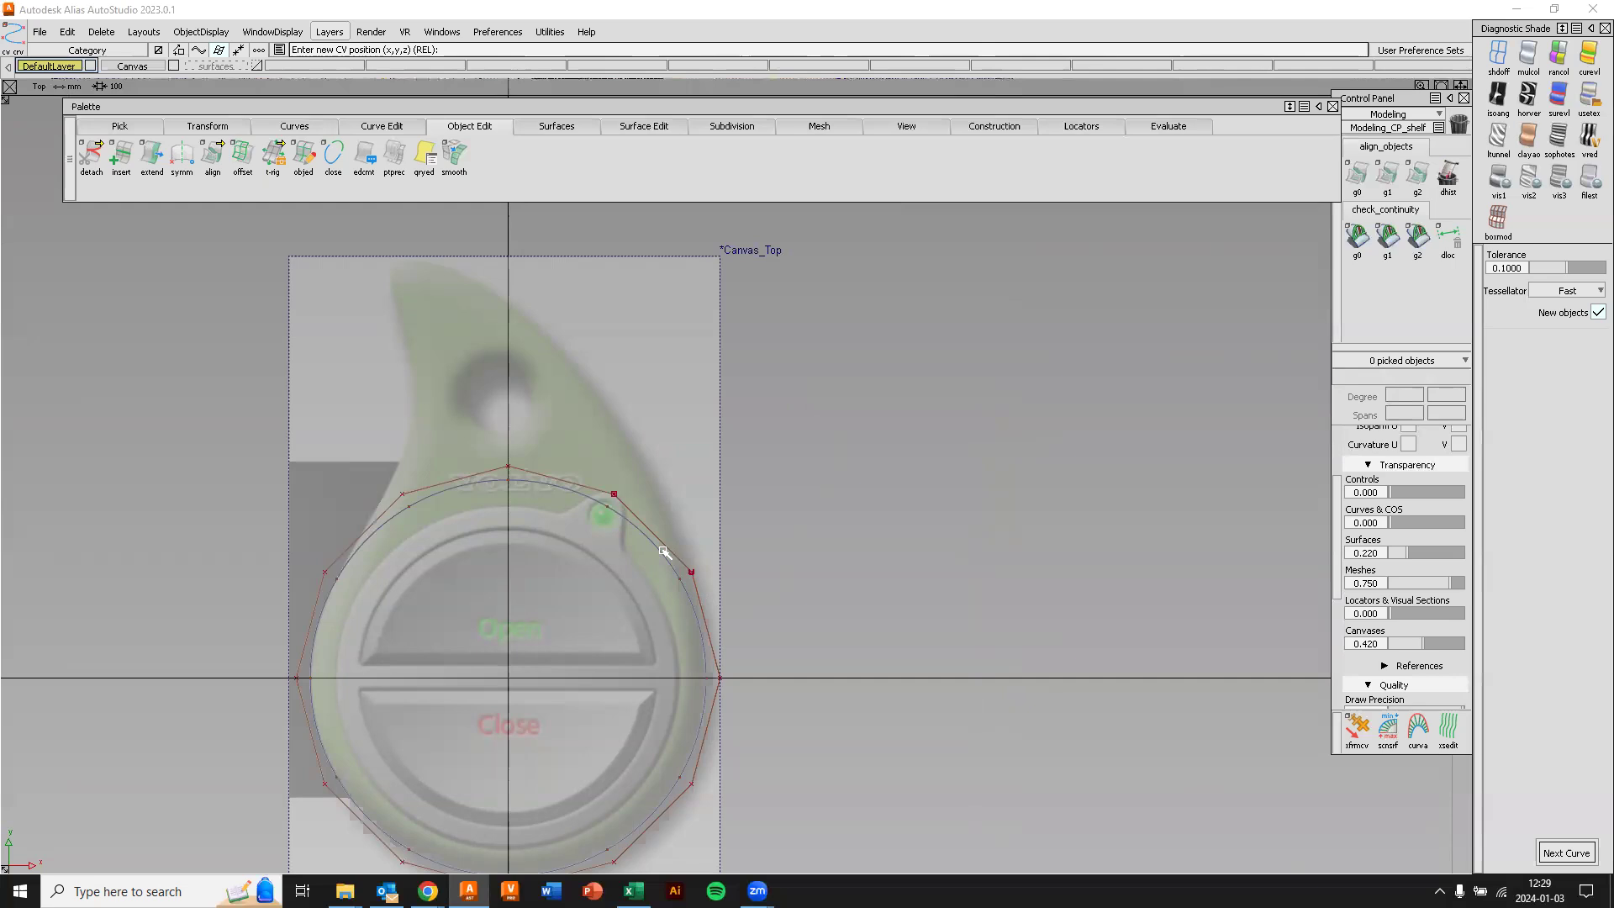
left_click_drag(664, 559, 806, 668)
right_click_drag(807, 667, 786, 492, "alt+shift")
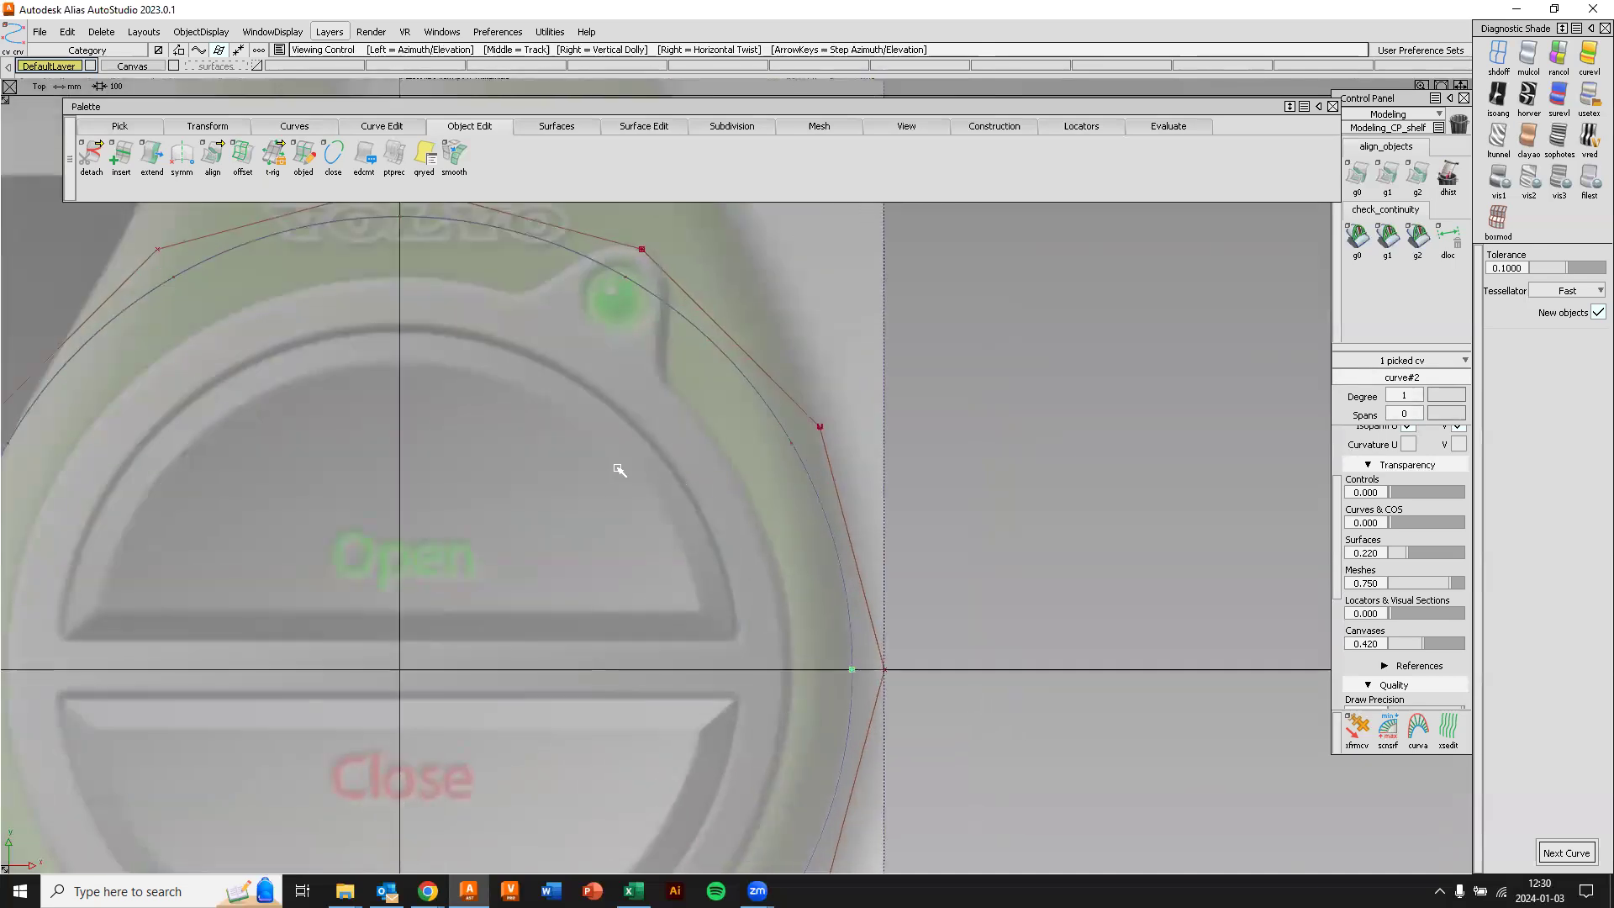
middle_click_drag(738, 462, 576, 507, "alt+shift")
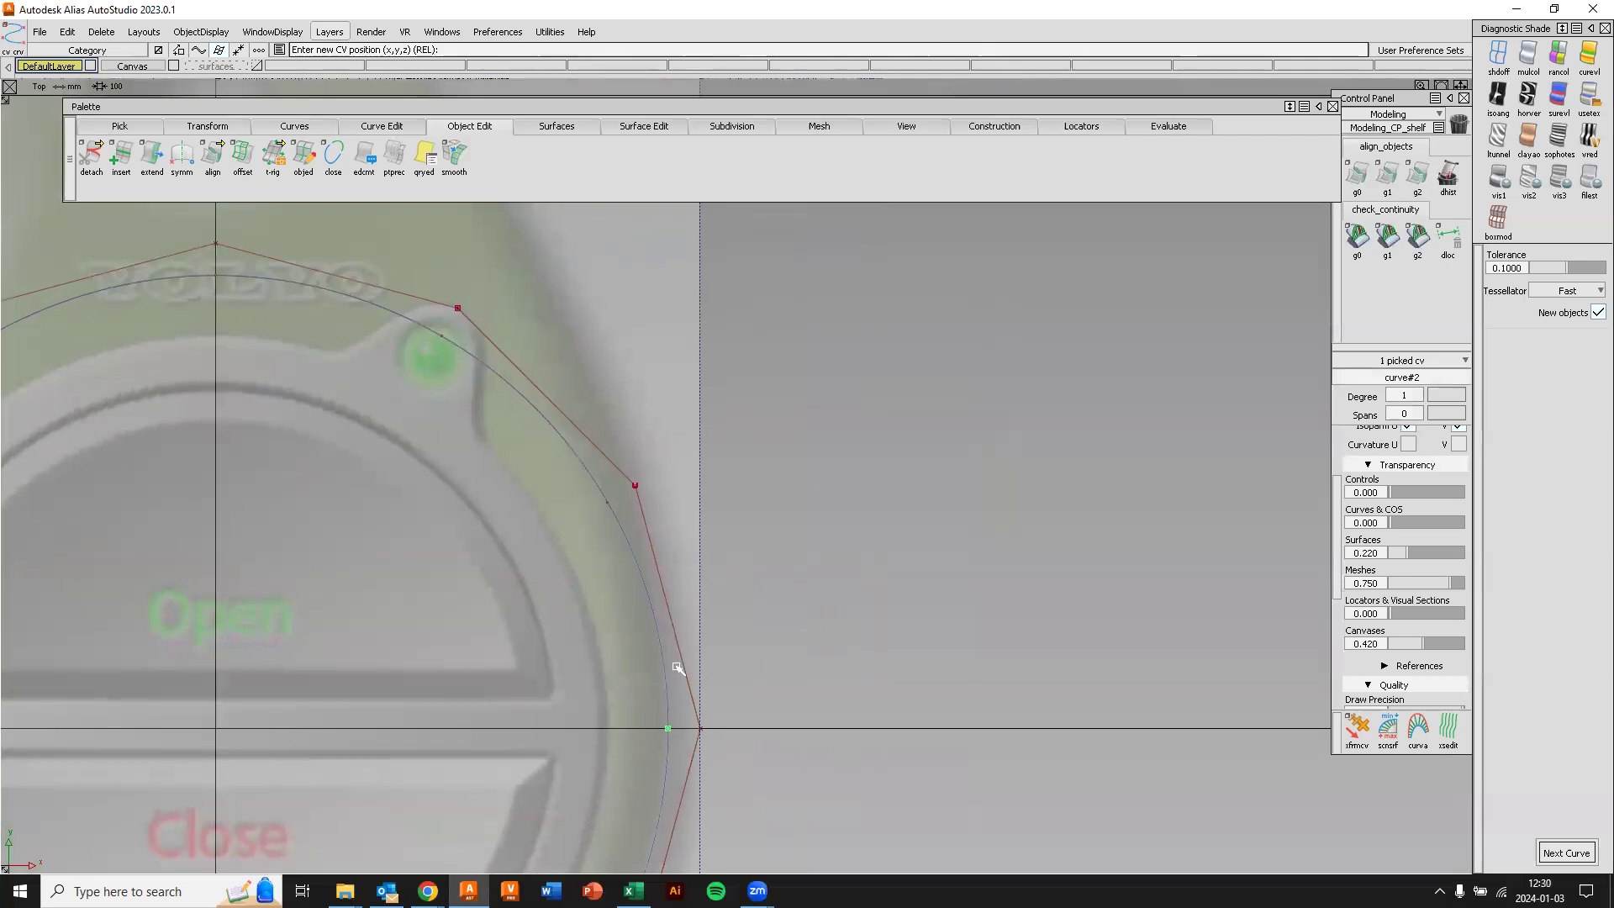
right_click_drag(694, 419, 709, 479, "alt+shift")
Place six more CVs up along the right outline of the key fob to its pointed tip.
left_click(569, 498)
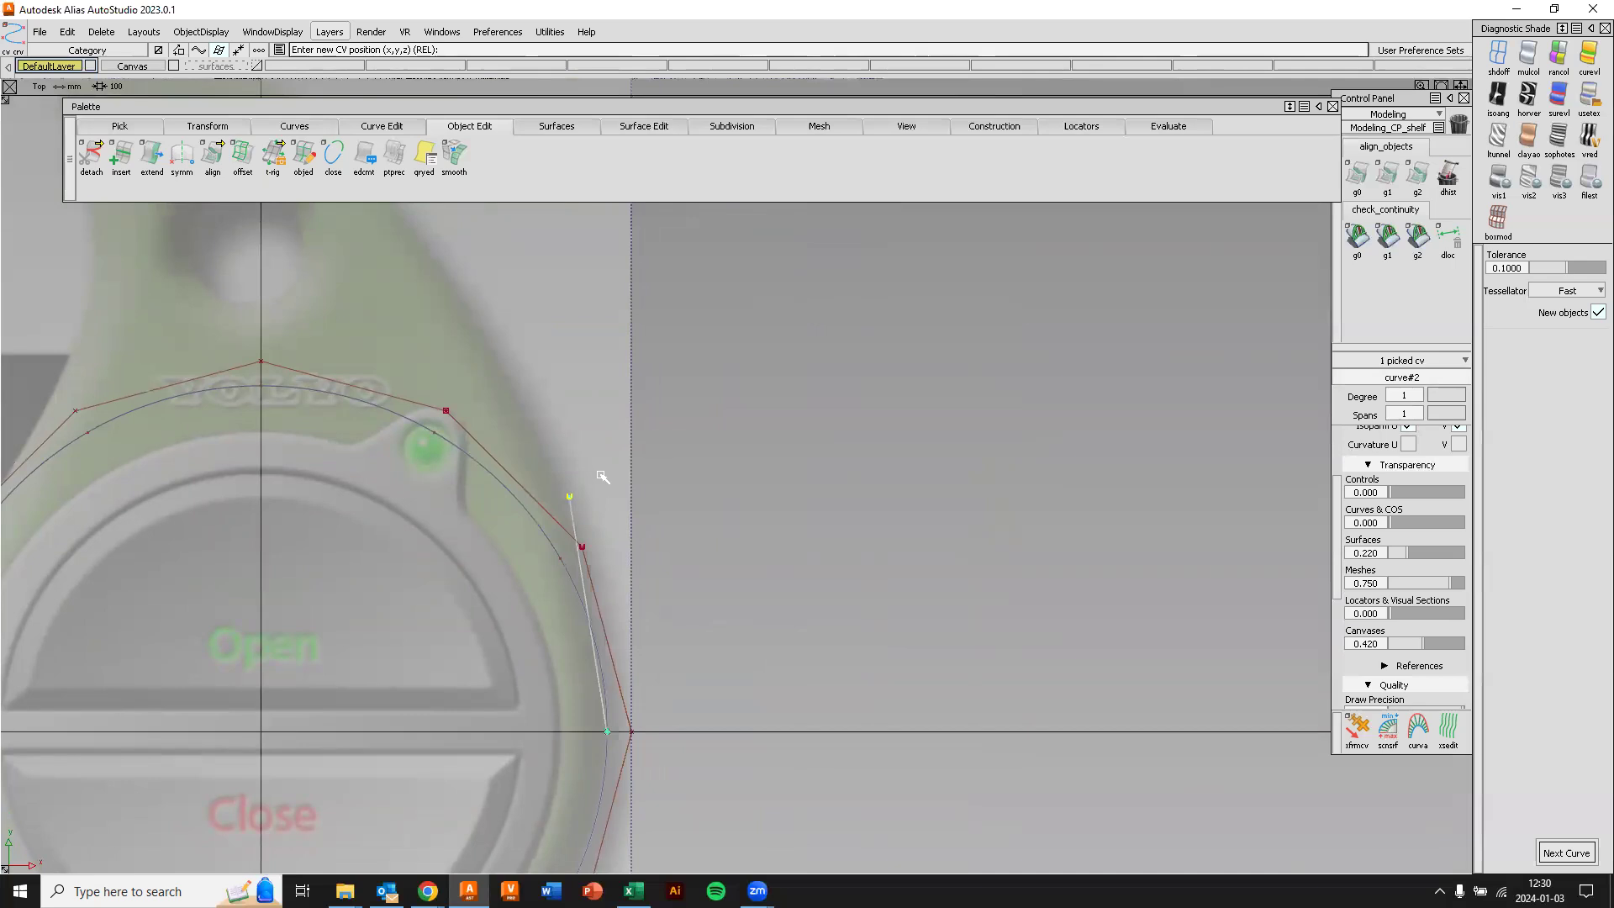
left_click(477, 305)
middle_click_drag(589, 354, 884, 611, "alt+shift")
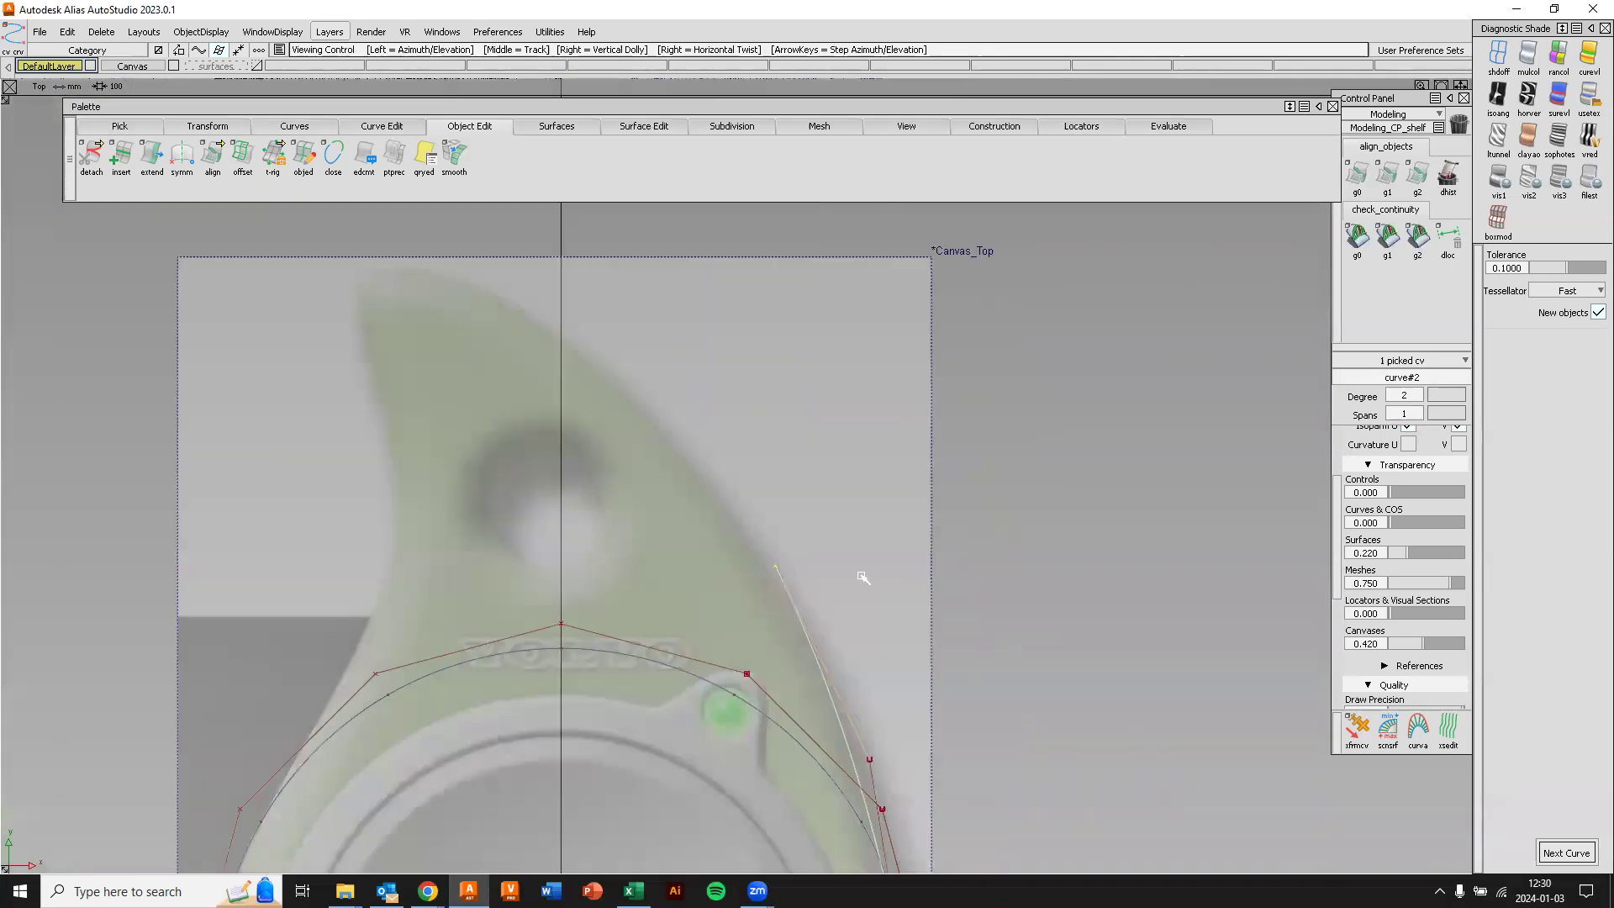
left_click(666, 420)
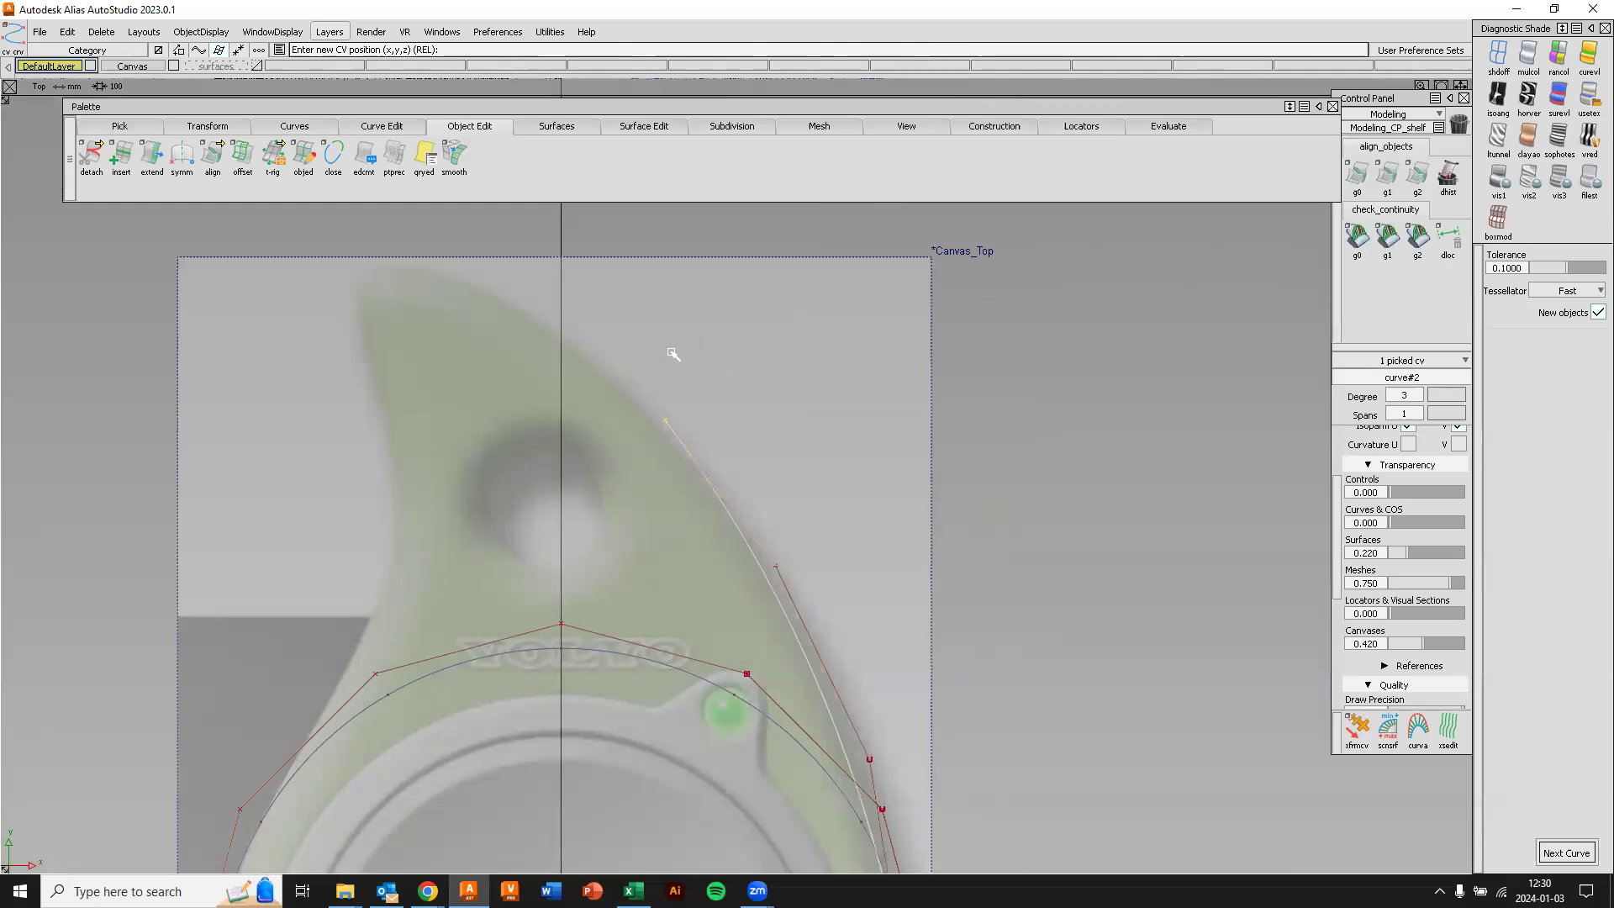
left_click(539, 315)
left_click(447, 272)
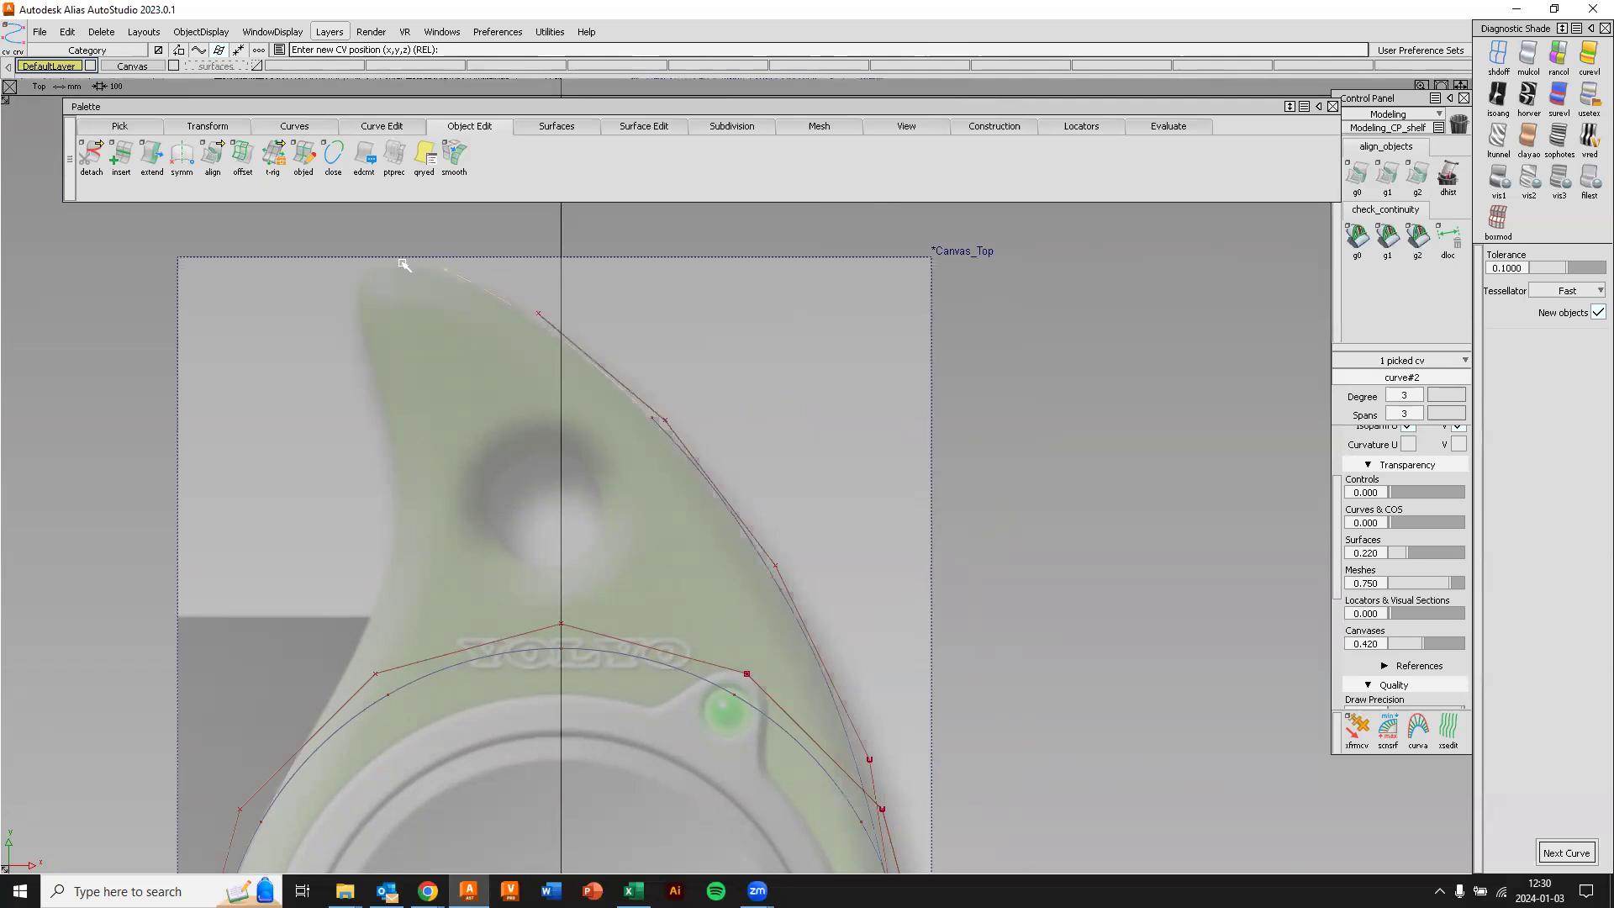
left_click(356, 252)
Reduce the transparency of the canvases to 0.130 around the start of the traced curve.
middle_click_drag(883, 577, 877, 409, "alt+shift")
right_click_drag(876, 410, 785, 501, "alt+shift")
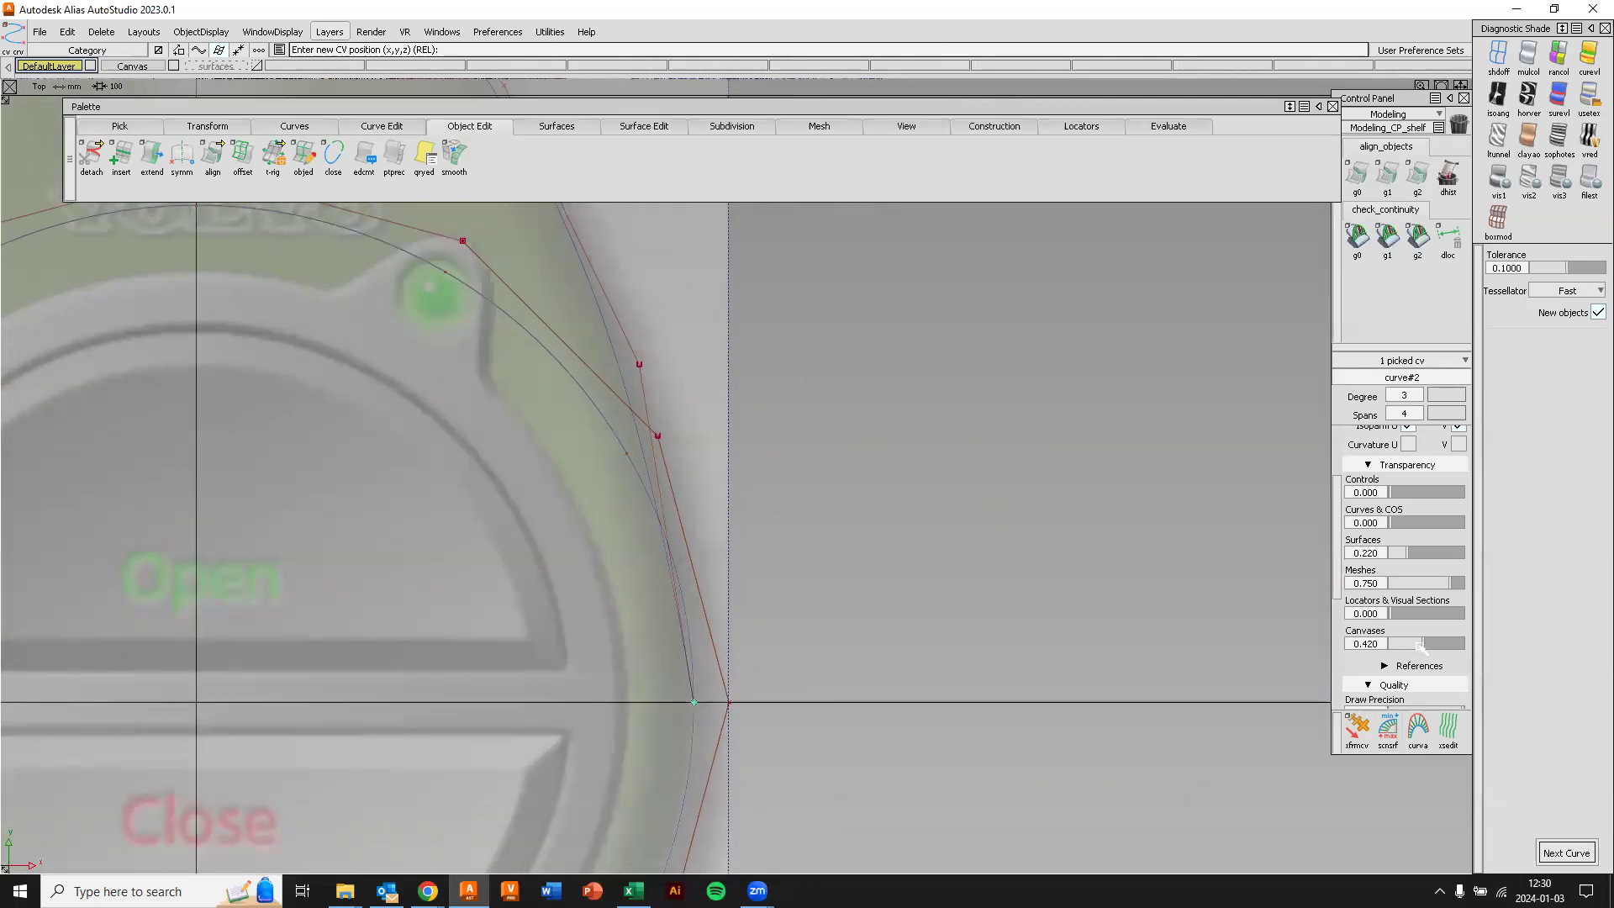
left_click_drag(1420, 647, 1405, 648)
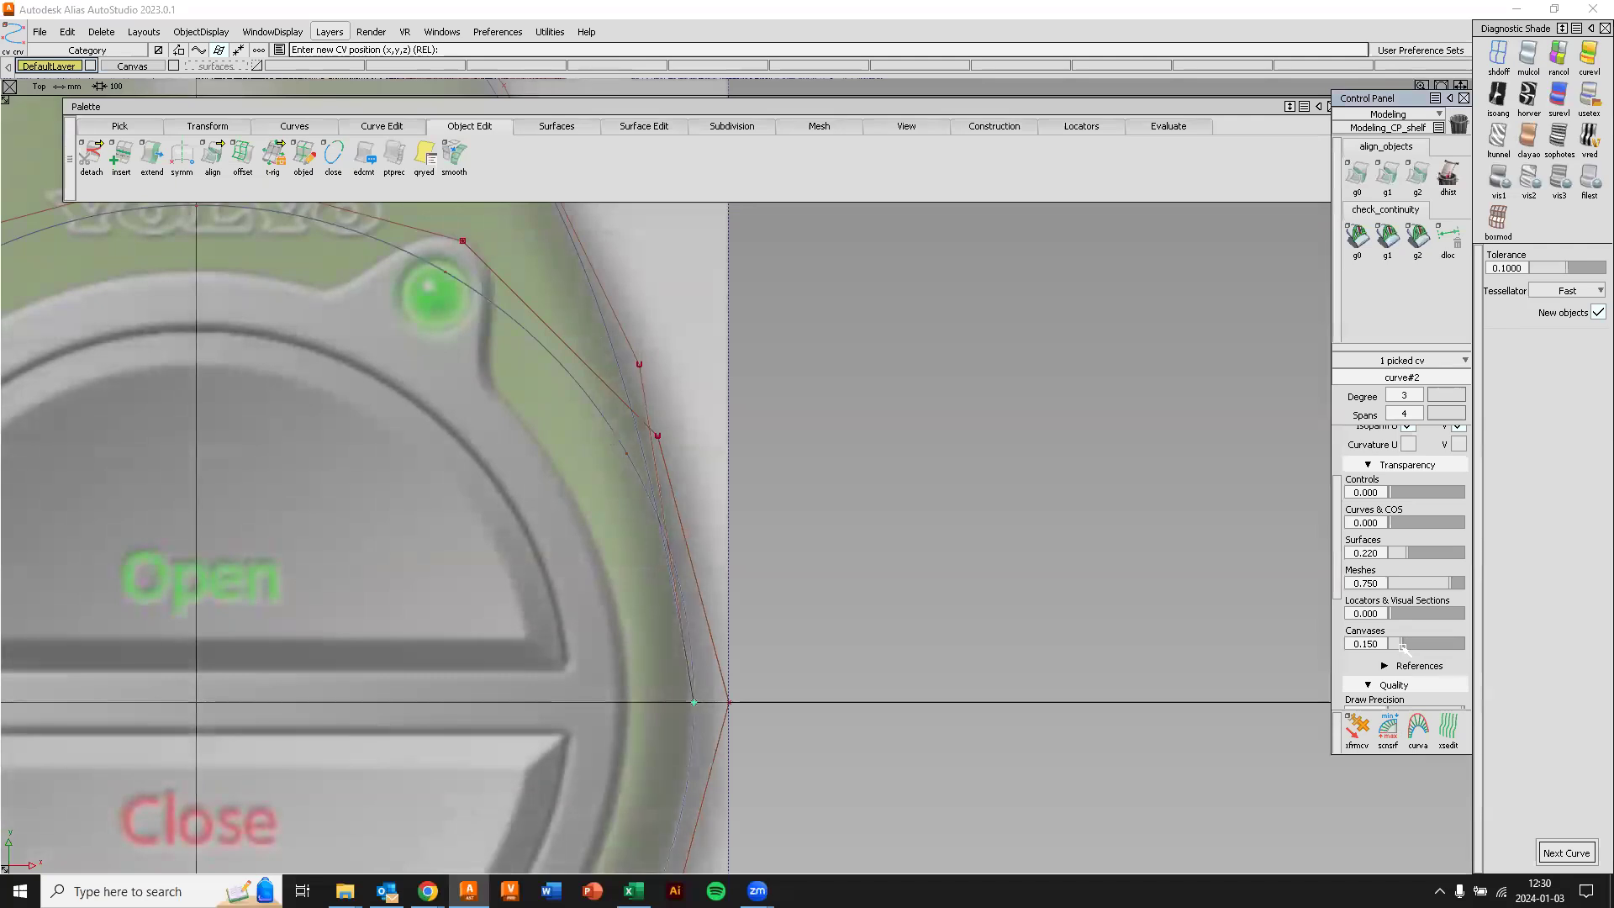
Move the two CVs along the lower and middle right flank outward until the curve follows the fob's right edge.
left_click_drag(966, 507, 1033, 476, "ctrl+shift")
left_click(641, 364)
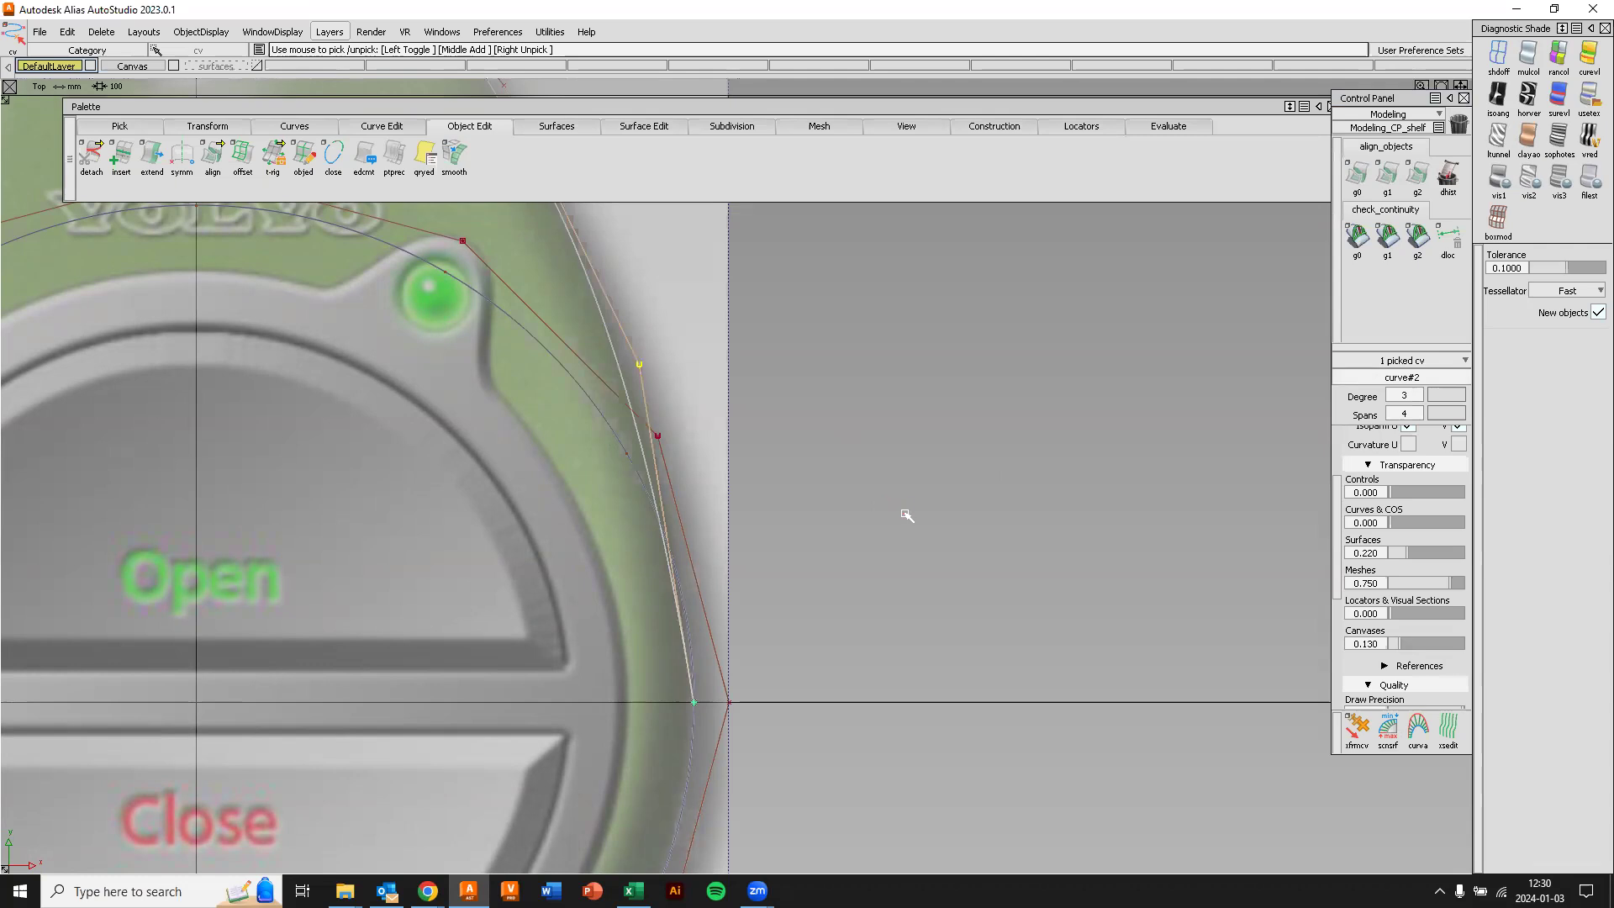
middle_click_drag(909, 477, 910, 435, "ctrl+shift")
left_click_drag(850, 418, 883, 461)
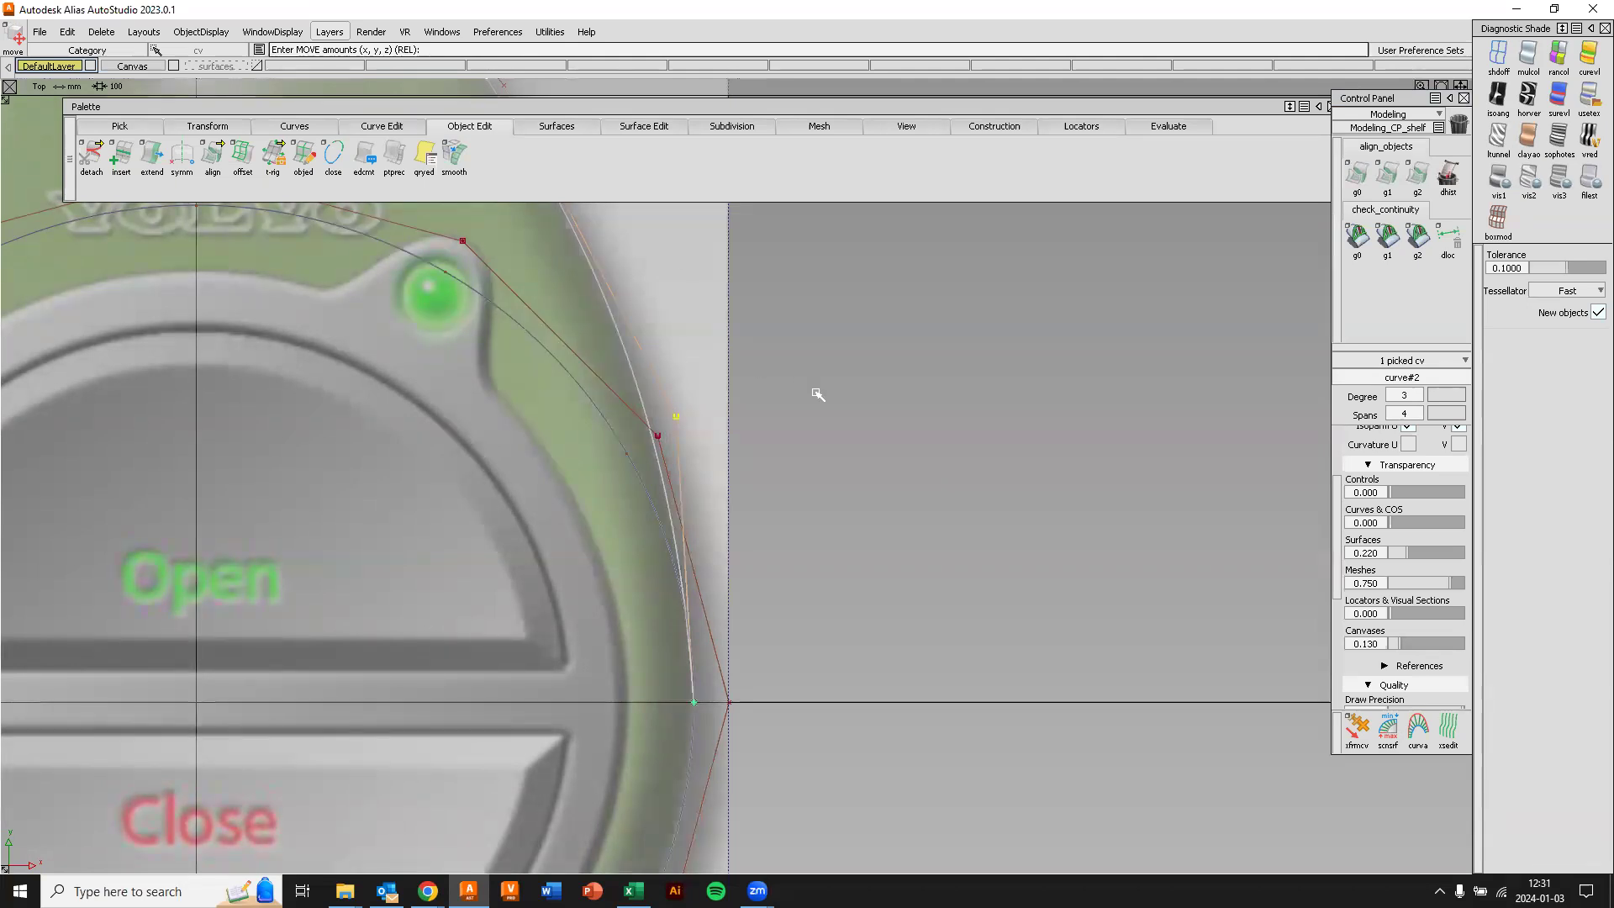
middle_click_drag(841, 392, 926, 667, "alt+shift")
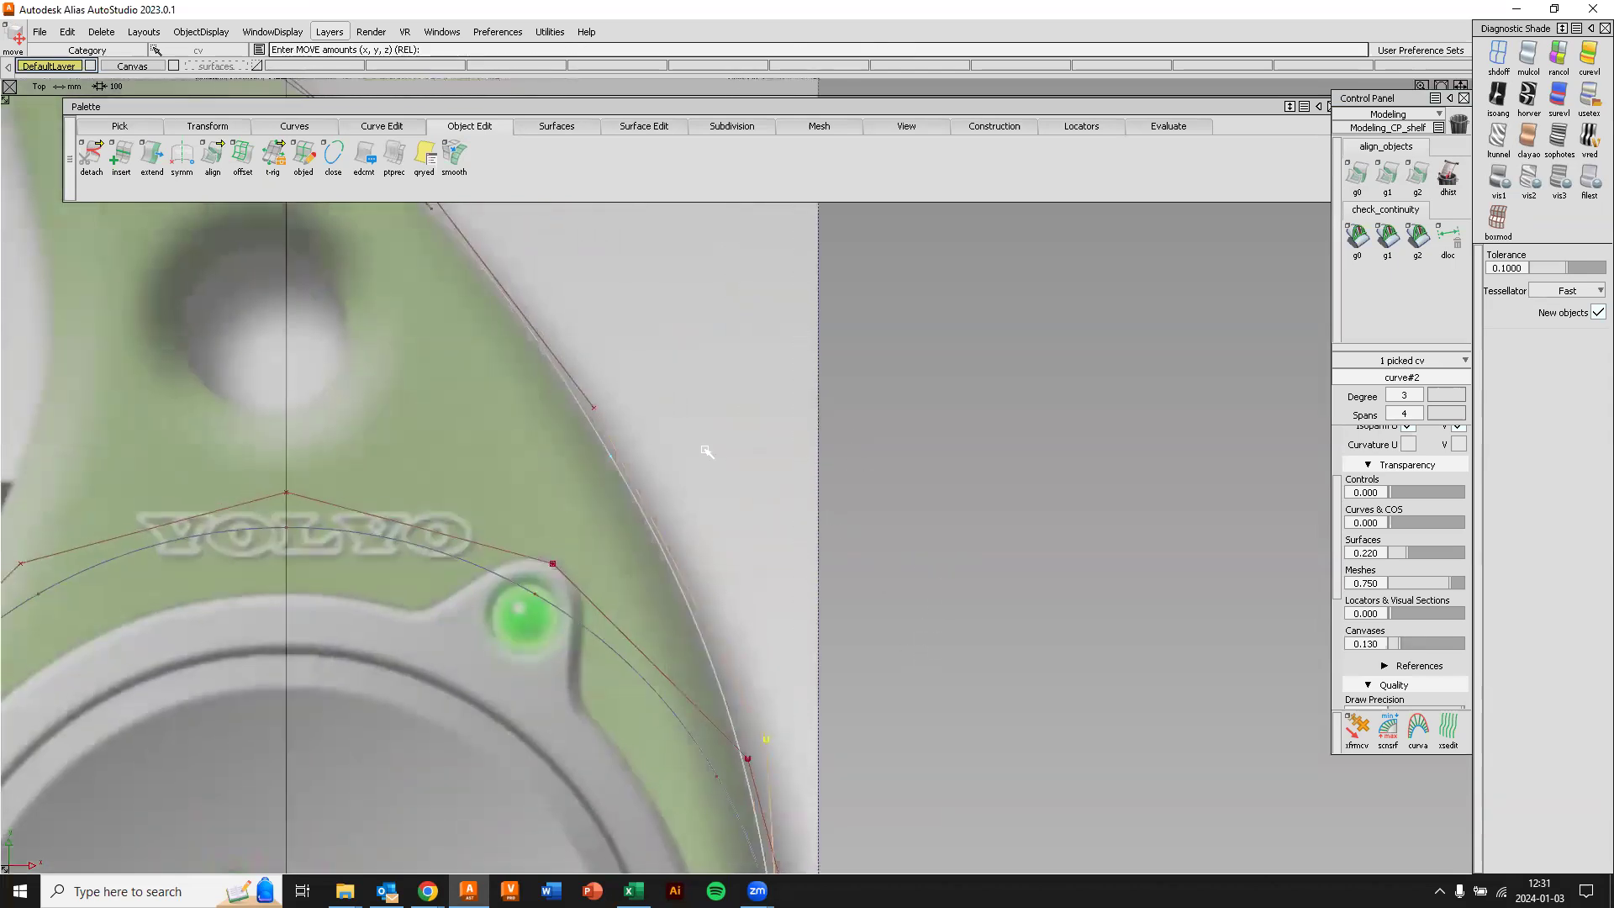
left_click(595, 409)
left_click_drag(595, 409, 615, 432)
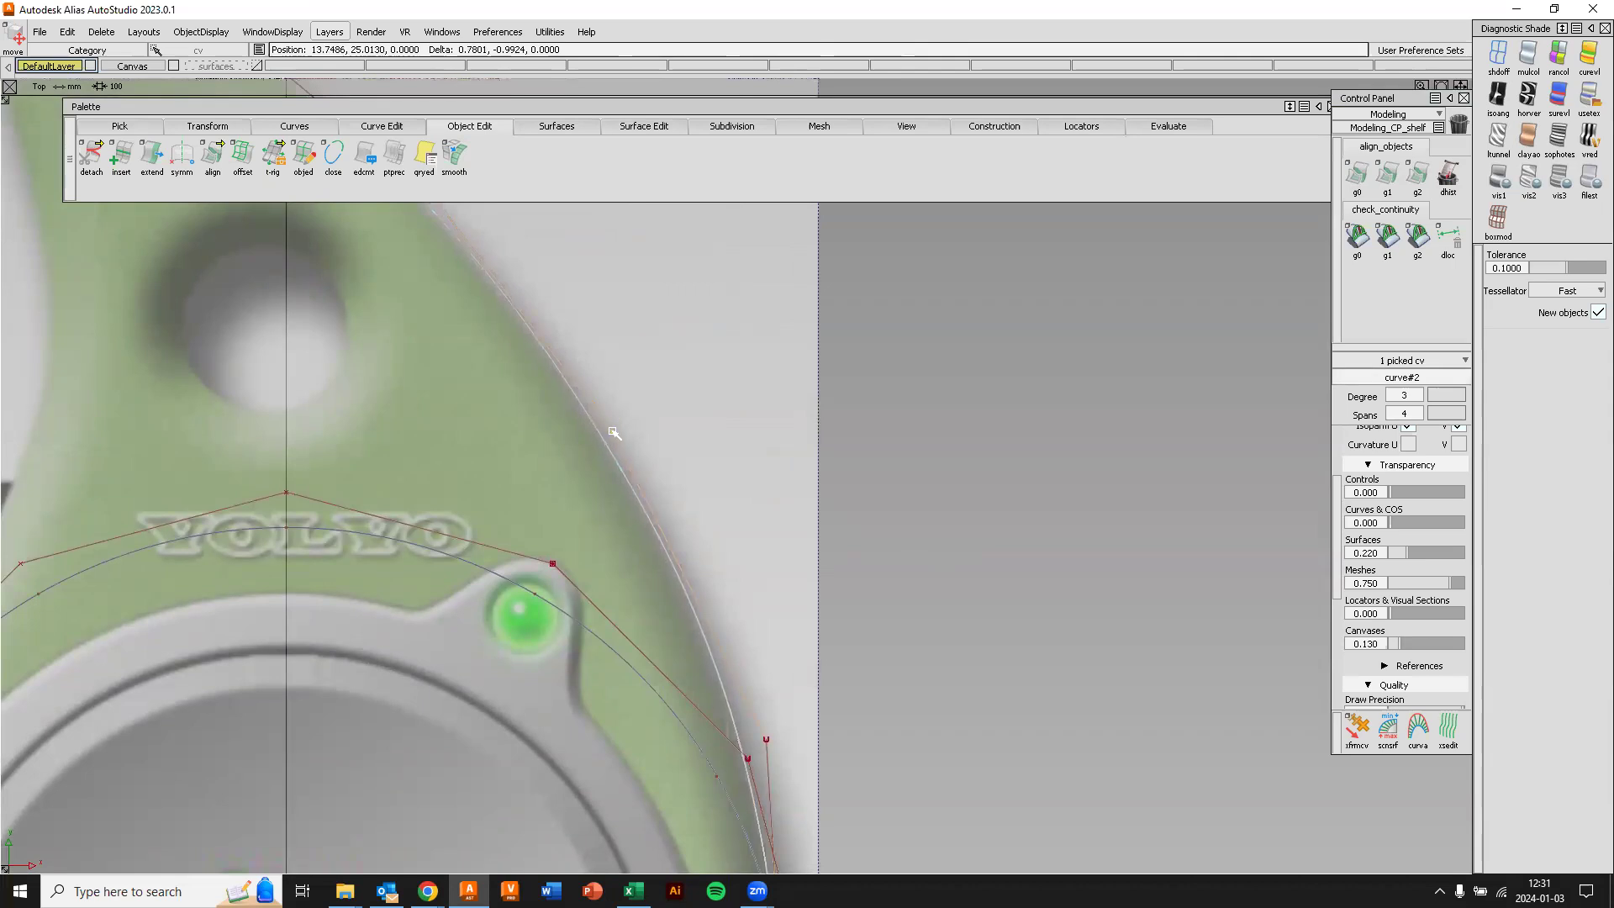
Pick the next CV up the outline, and move the curve's last CV inward onto the fob's pointed tip.
middle_click_drag(627, 373, 761, 479, "alt+shift")
left_click(645, 455)
right_click_drag(760, 479, 760, 473)
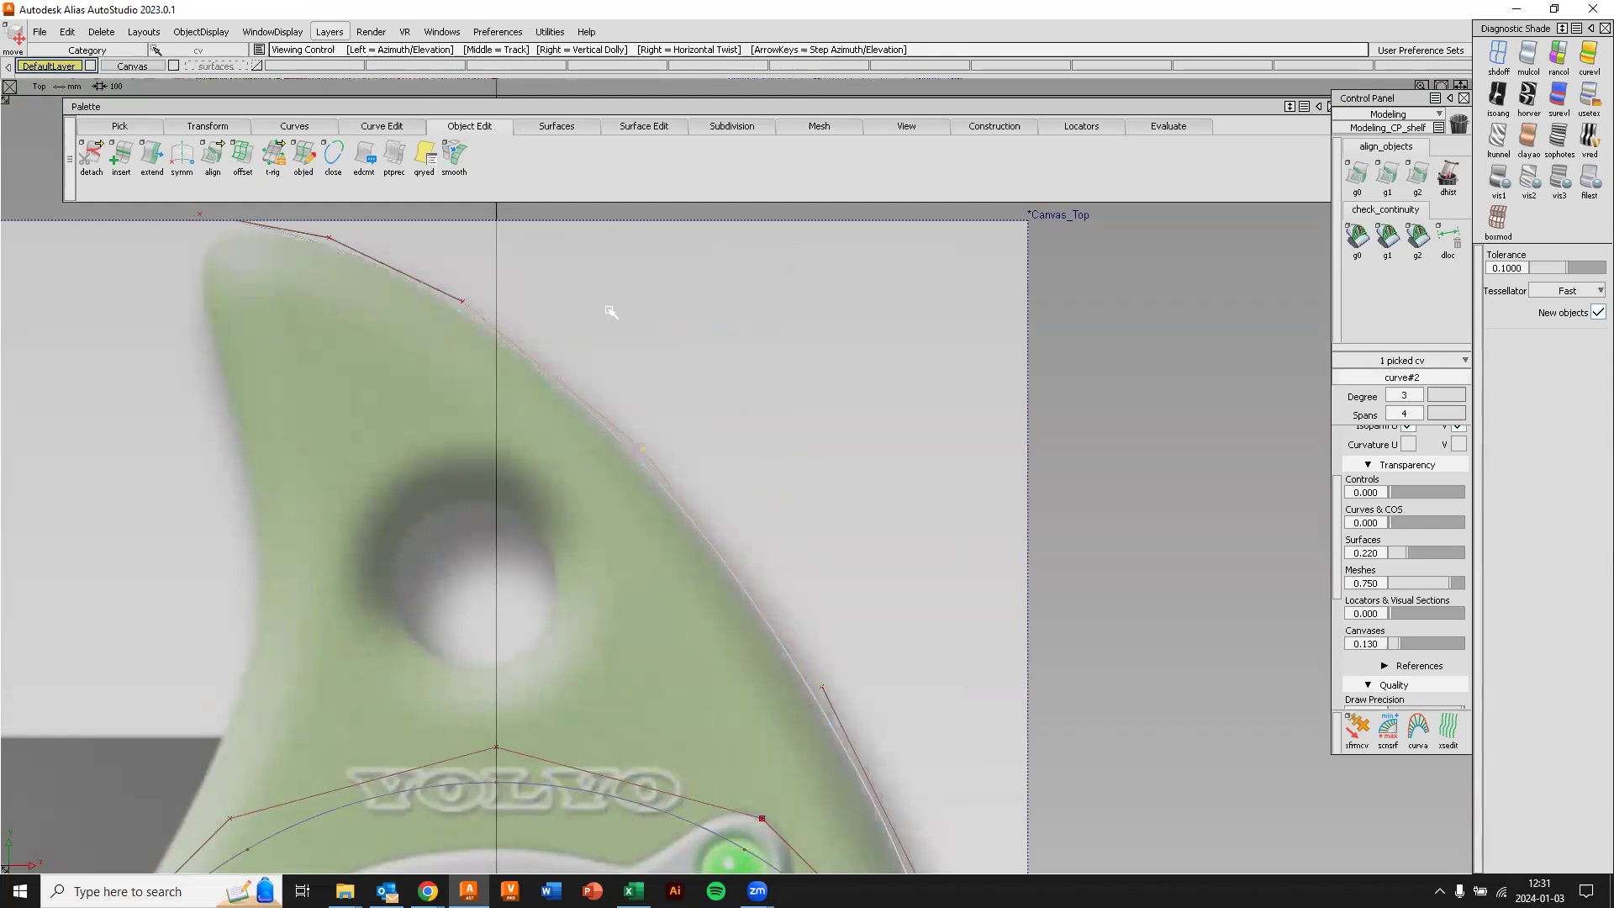
middle_click_drag(611, 312, 731, 460, "alt+shift")
right_click_drag(675, 450, 684, 417, "alt+shift")
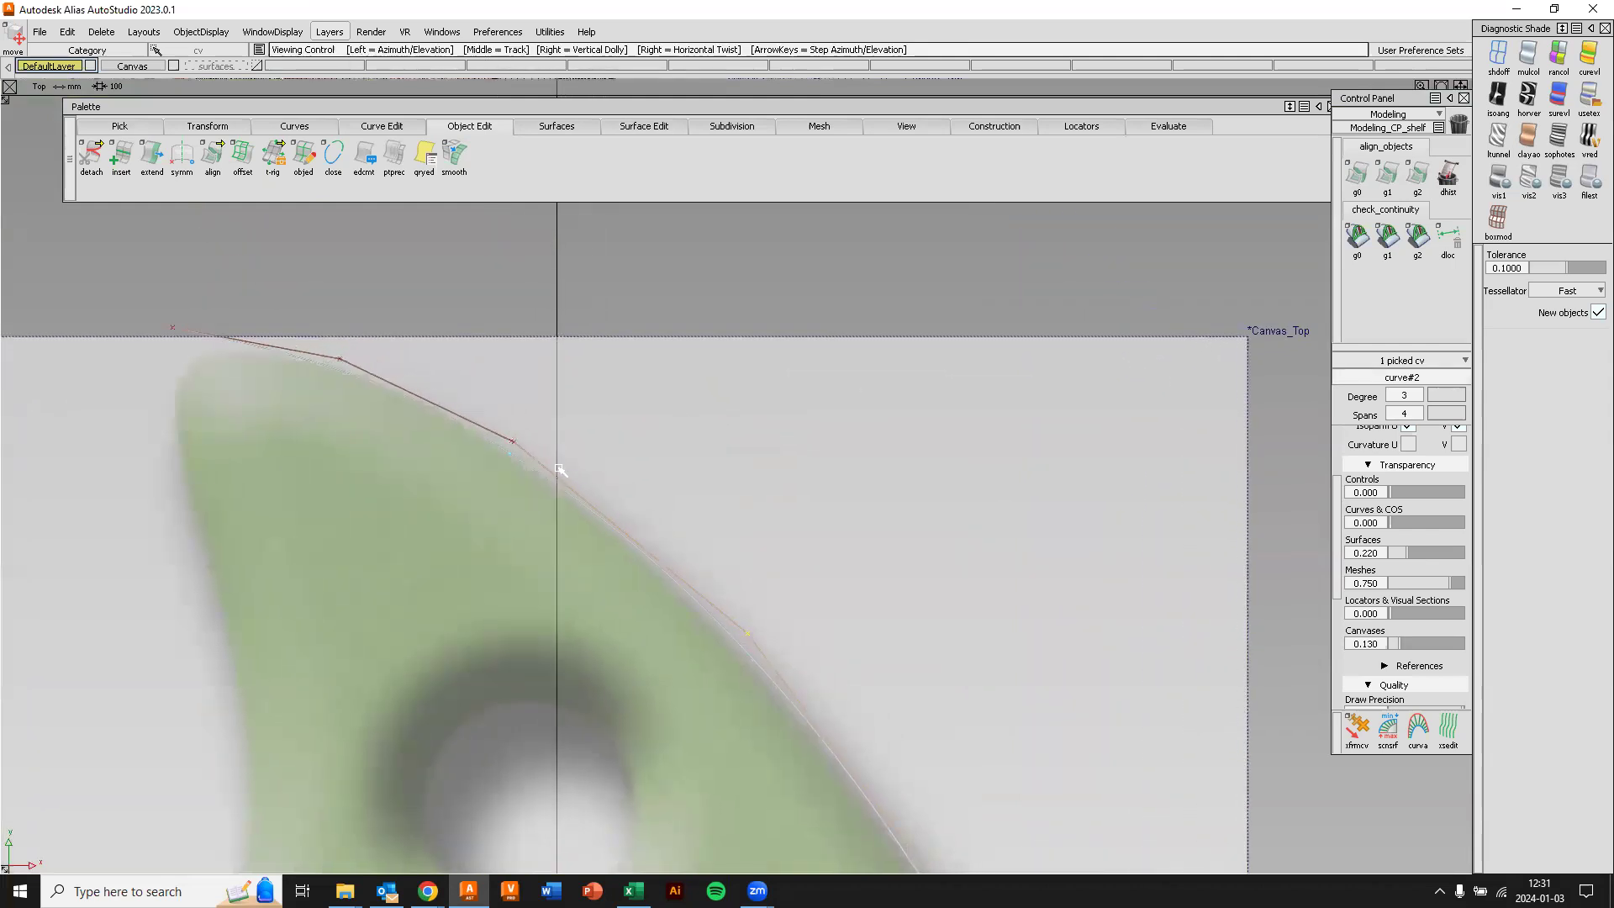
left_click(173, 328)
left_click_drag(132, 343, 180, 359)
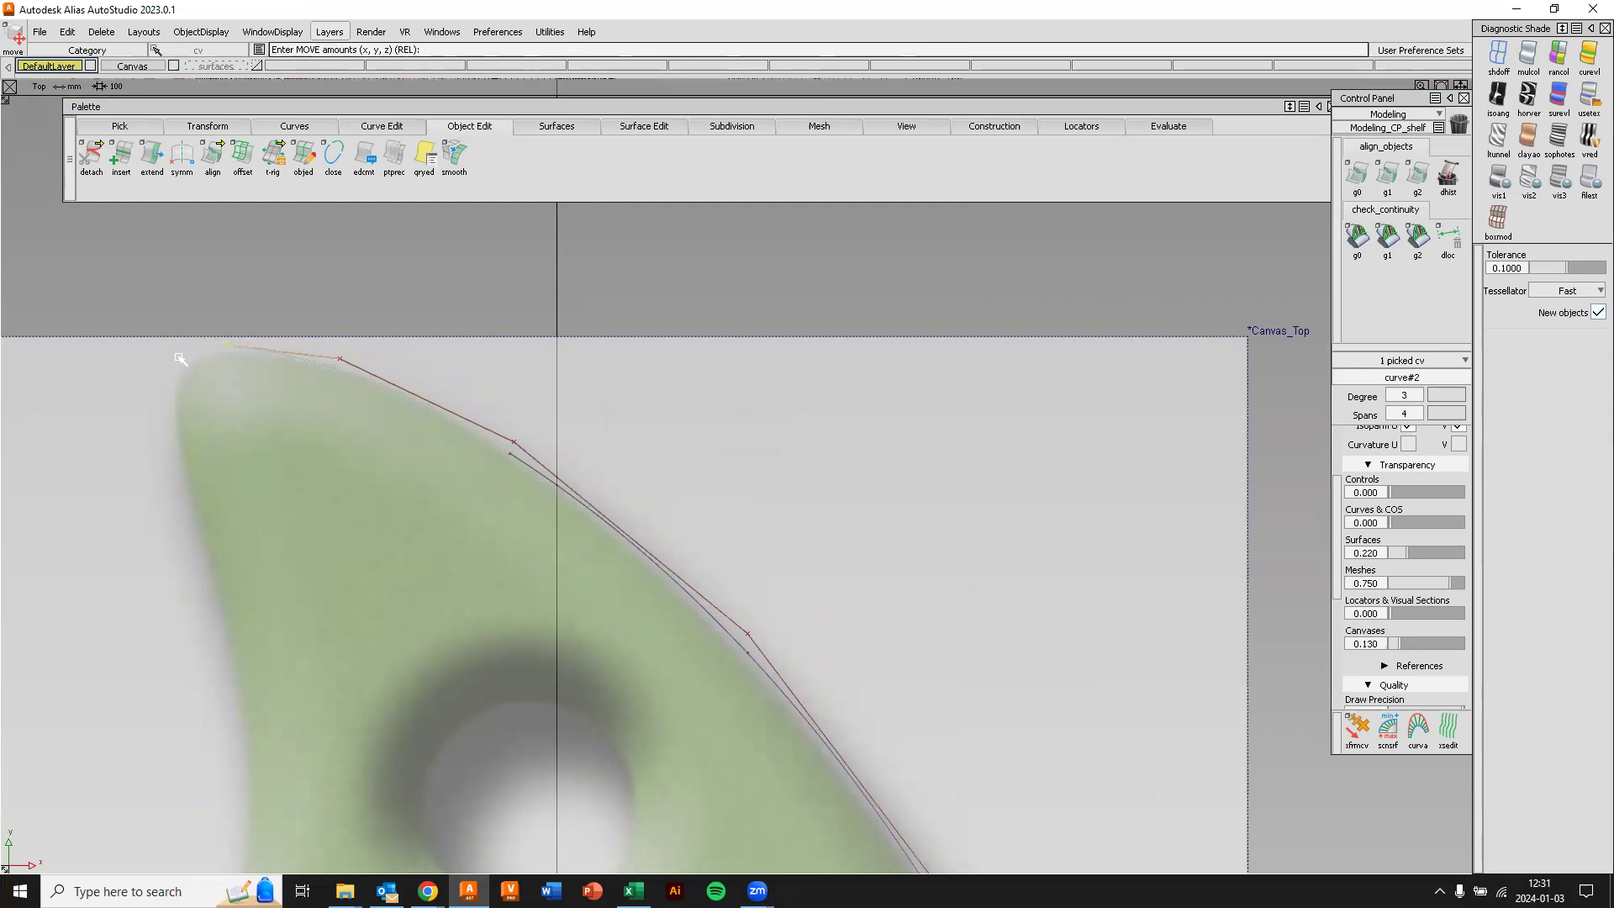
Check the traced curve against the fob's whole right edge, picking it as an object and deselecting it.
right_click_drag(393, 295, 403, 469, "alt+shift")
middle_click_drag(867, 602, 649, 345, "alt+shift")
mouse_move(770, 523)
right_mouse_down("alt+shift")
mouse_move(777, 537)
mouse_move(765, 528)
right_mouse_up("alt+shift")
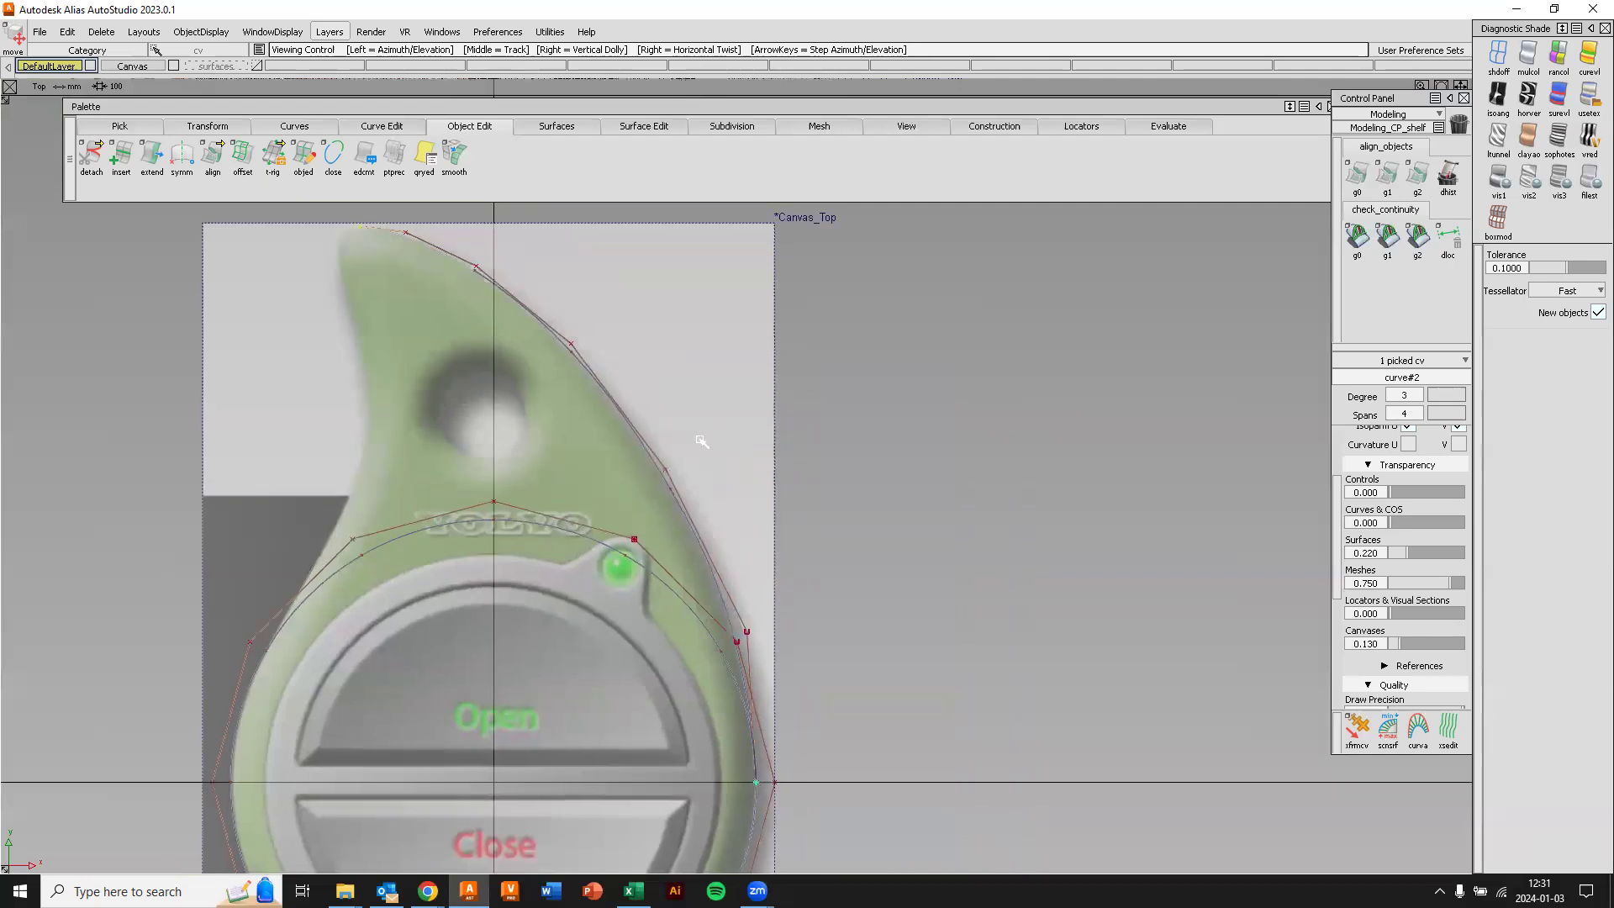
middle_click_drag(740, 511, 772, 528, "alt+shift")
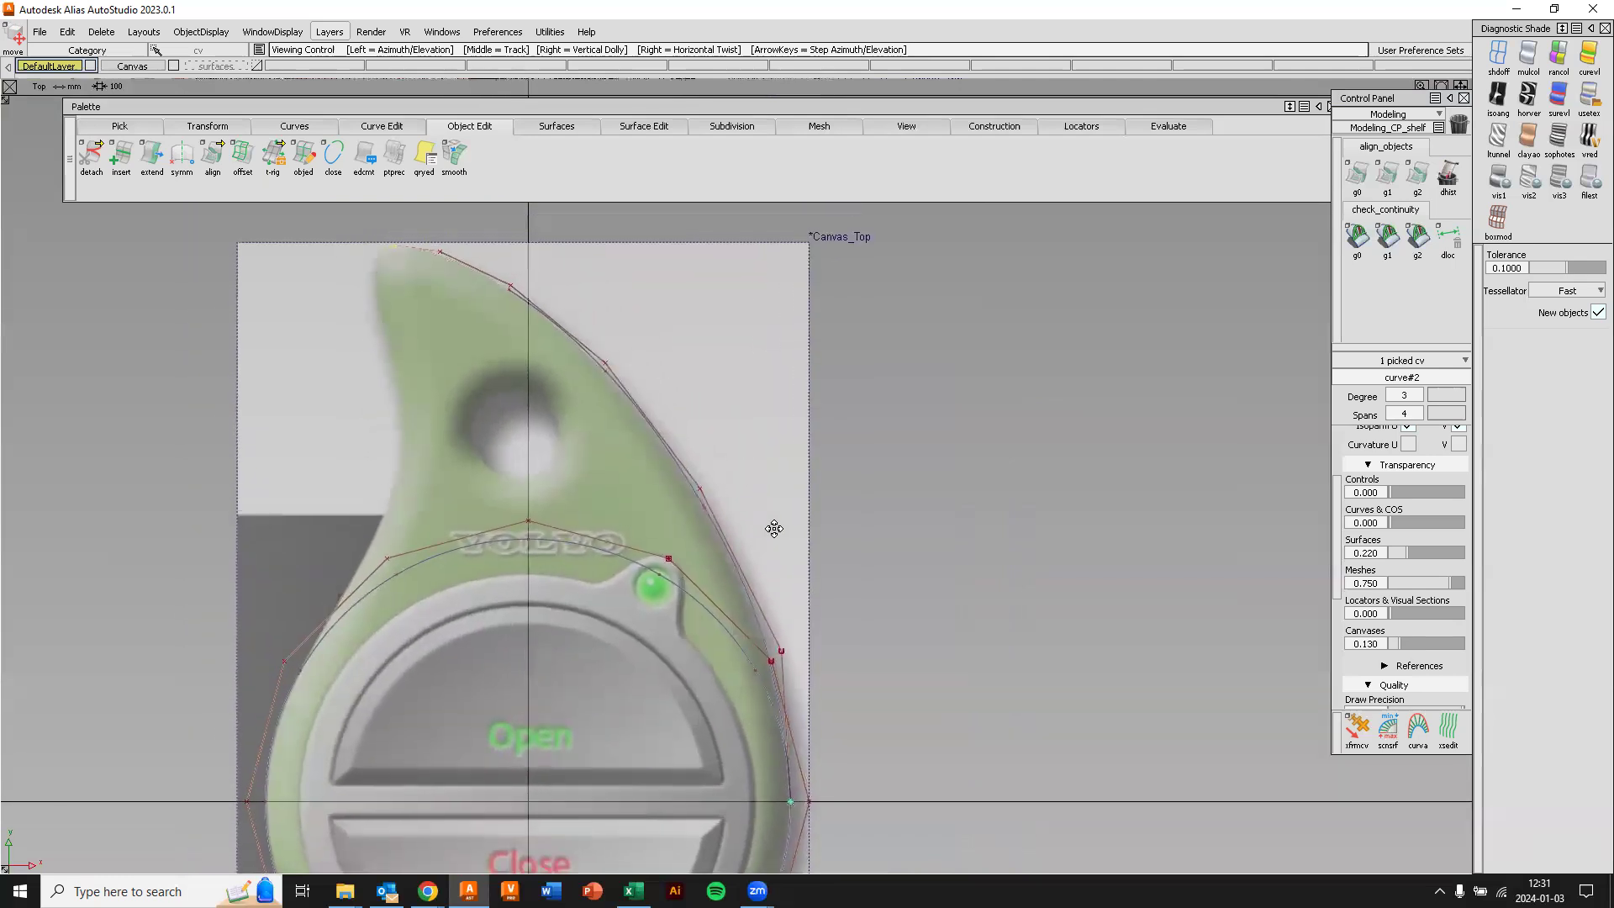
left_click(910, 441, "ctrl+shift")
left_click_drag(909, 442, 838, 419, "ctrl+shift")
left_click(909, 402, "ctrl+shift")
left_click(653, 444)
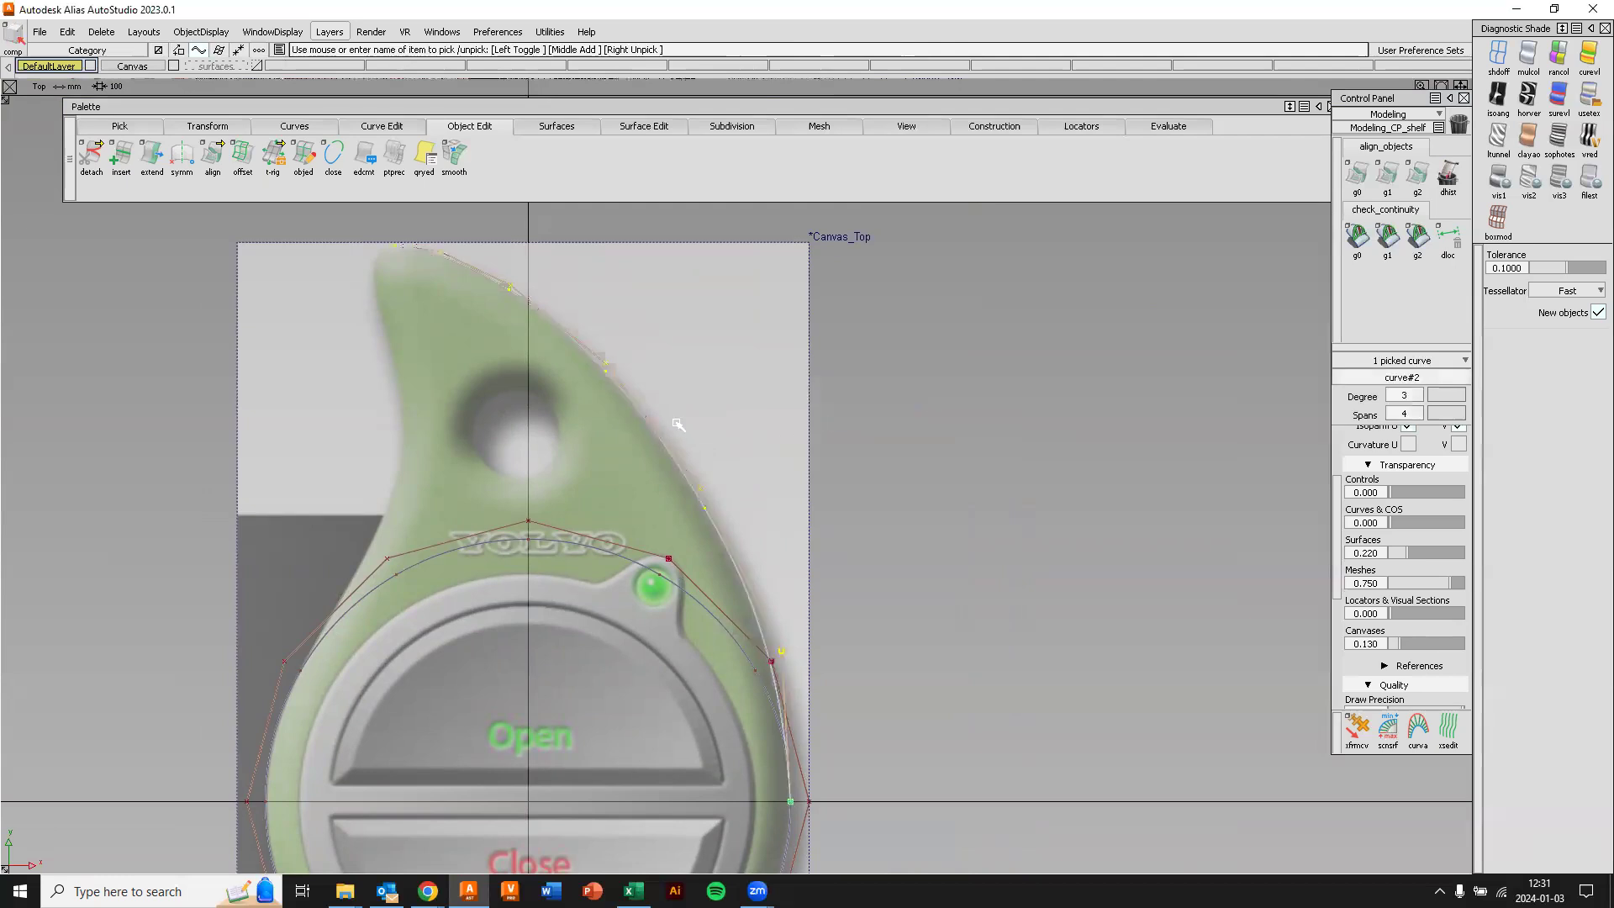
left_click(641, 454)
Detach the circle at a point on its upper-left arc, where it starts to leave the fob's outline.
right_click_drag(900, 701, 981, 619, "alt+shift")
middle_click_drag(983, 592, 874, 373, "alt+shift")
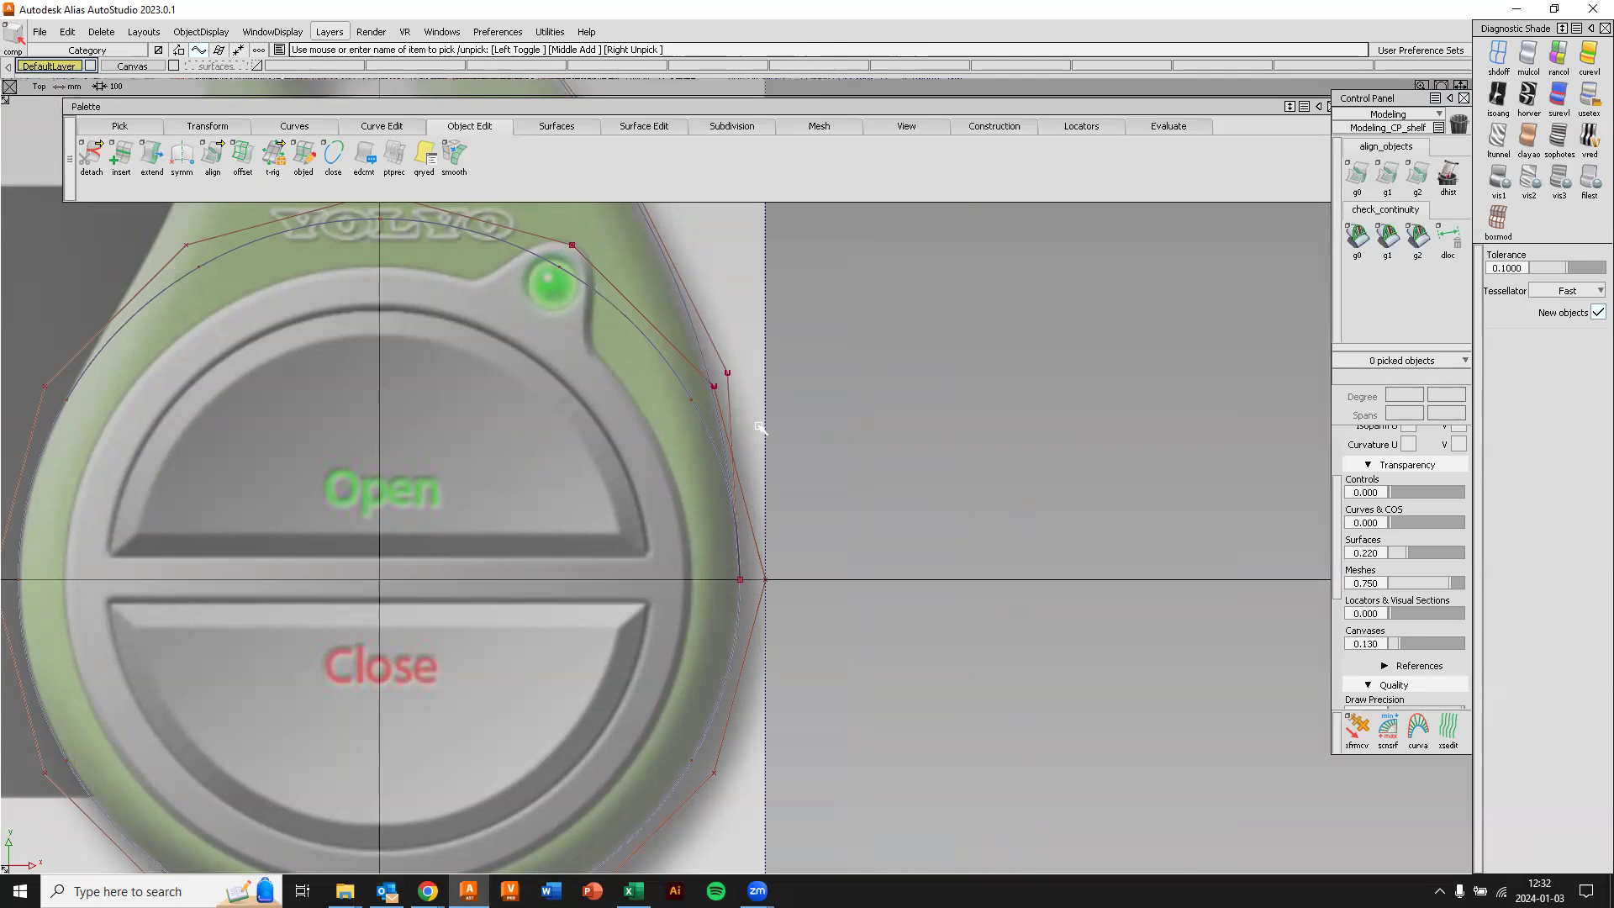
right_click_drag(877, 377, 865, 416, "alt+shift")
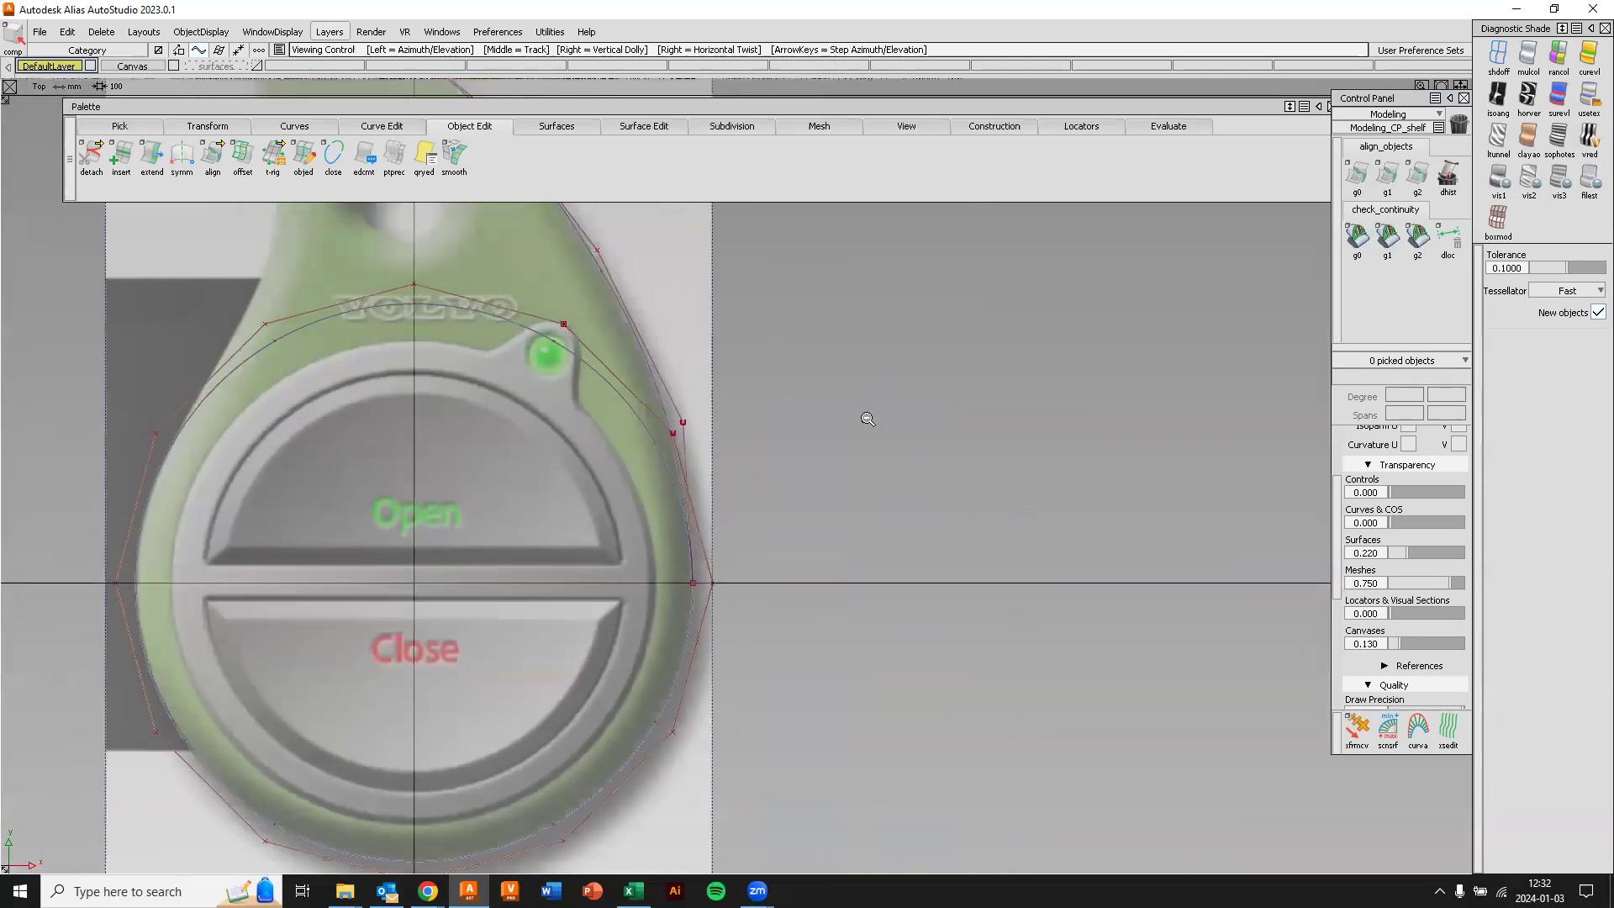
middle_click_drag(859, 386, 960, 400, "alt+shift")
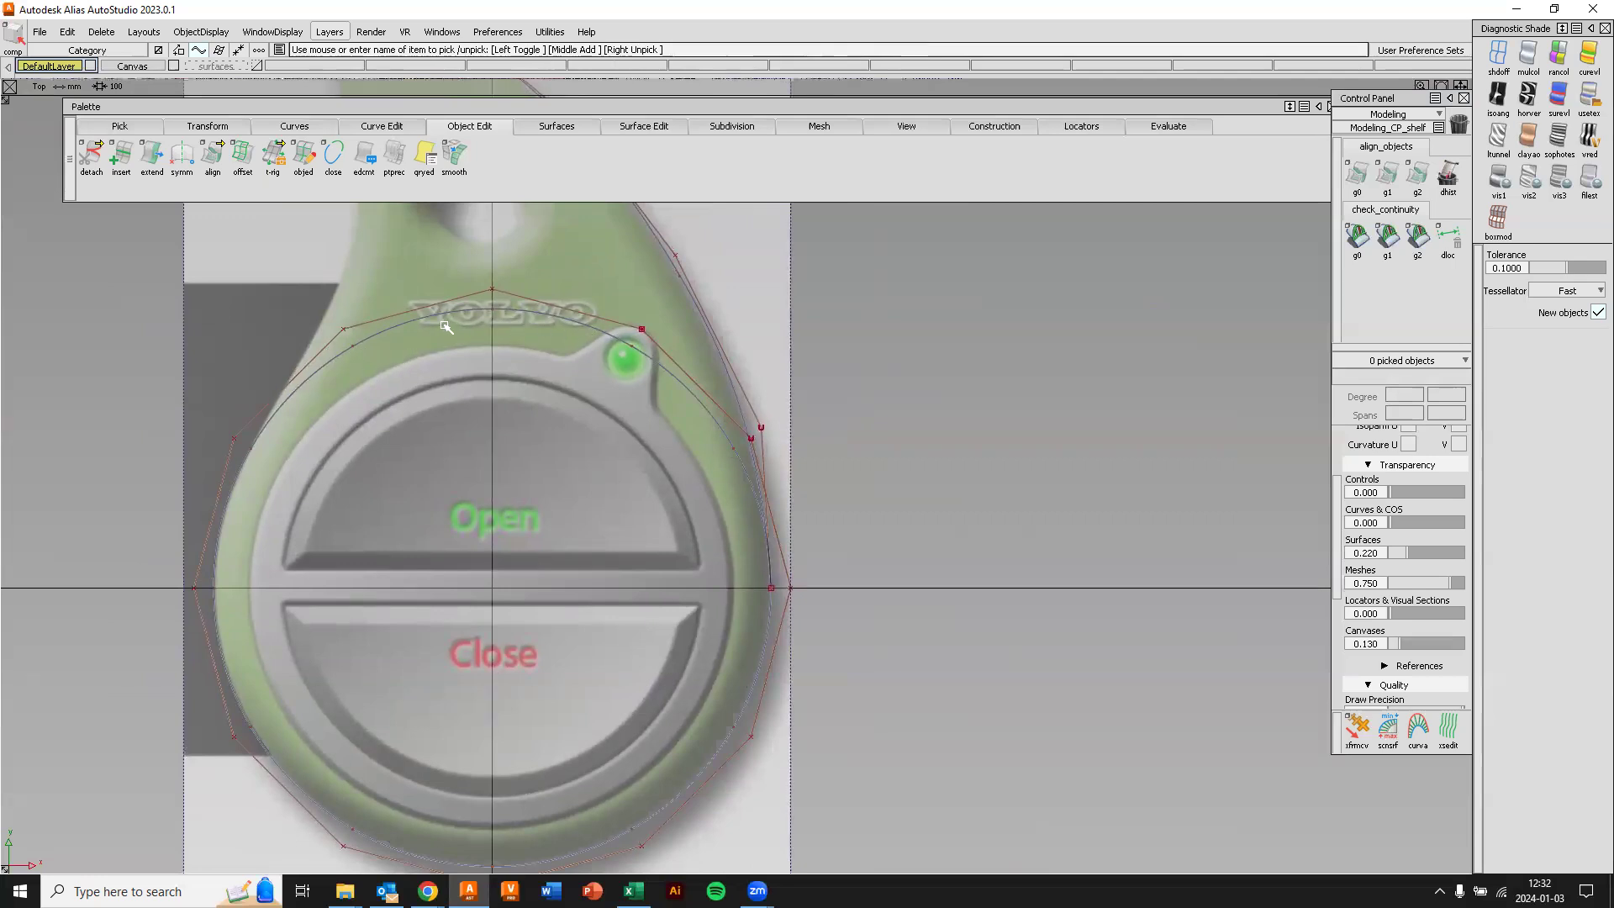
left_click(492, 126)
mouse_move(498, 147)
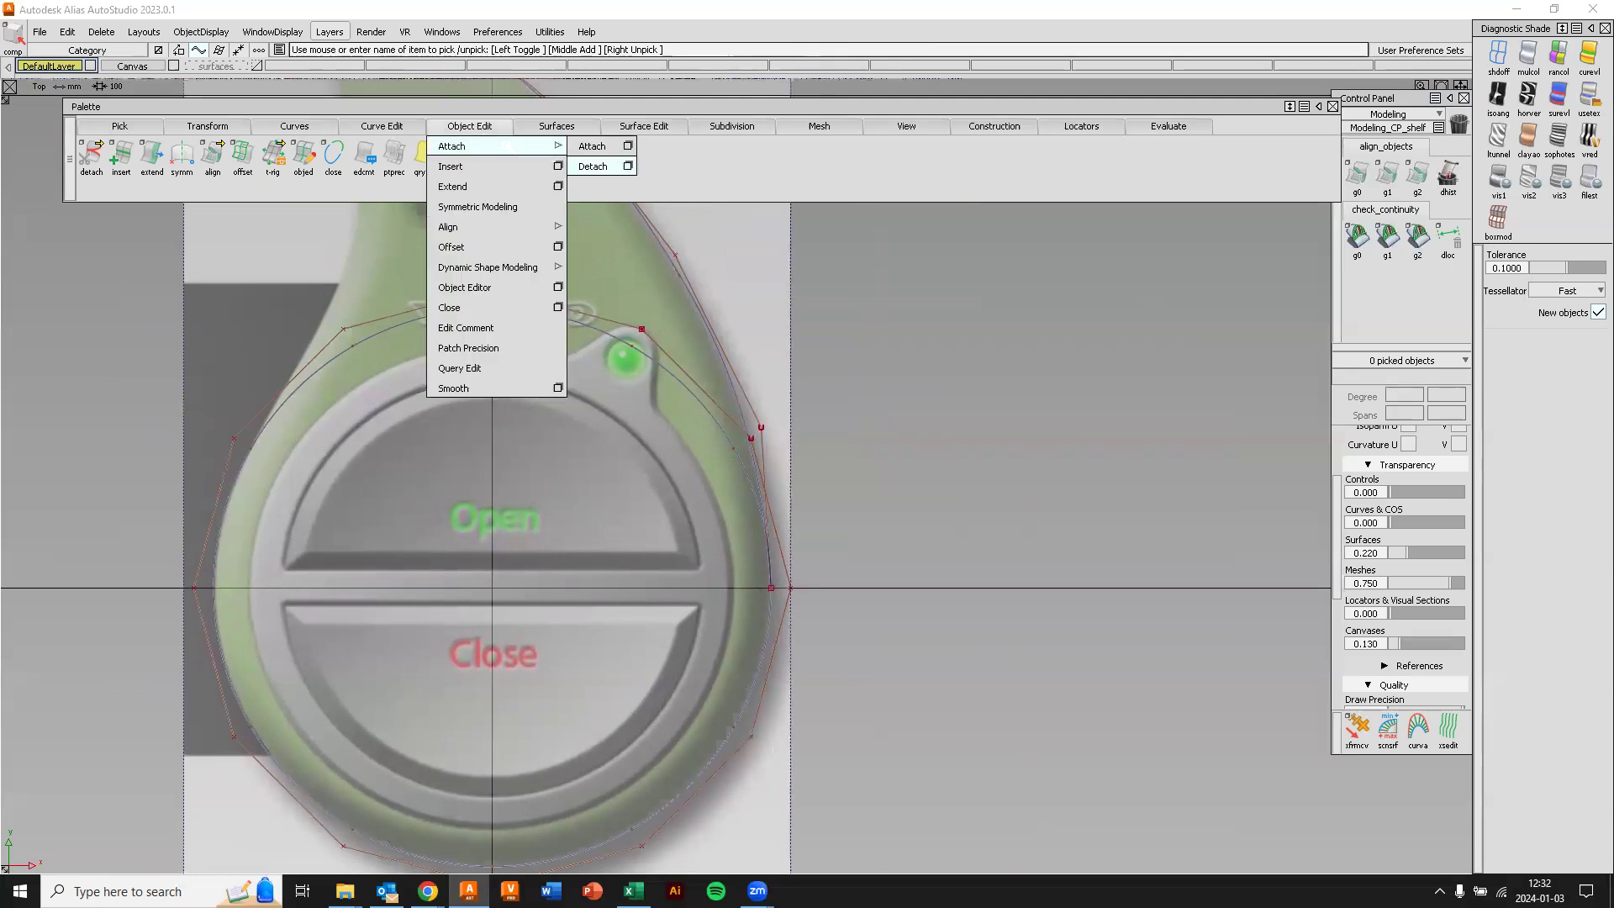
left_click(596, 166)
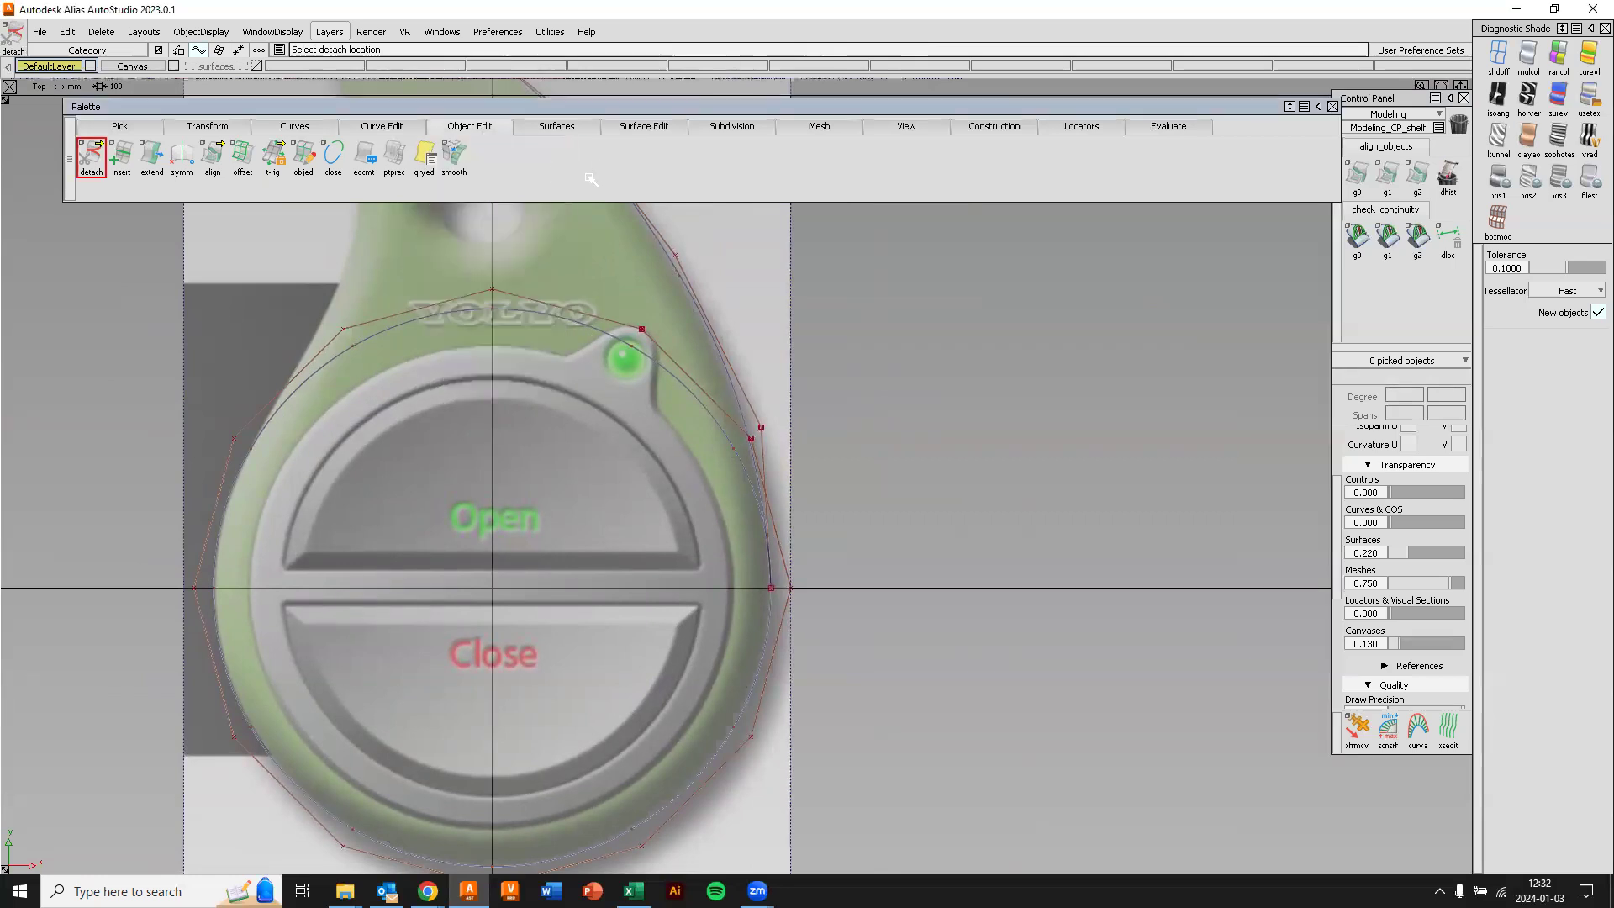
left_click_drag(467, 314, 396, 456)
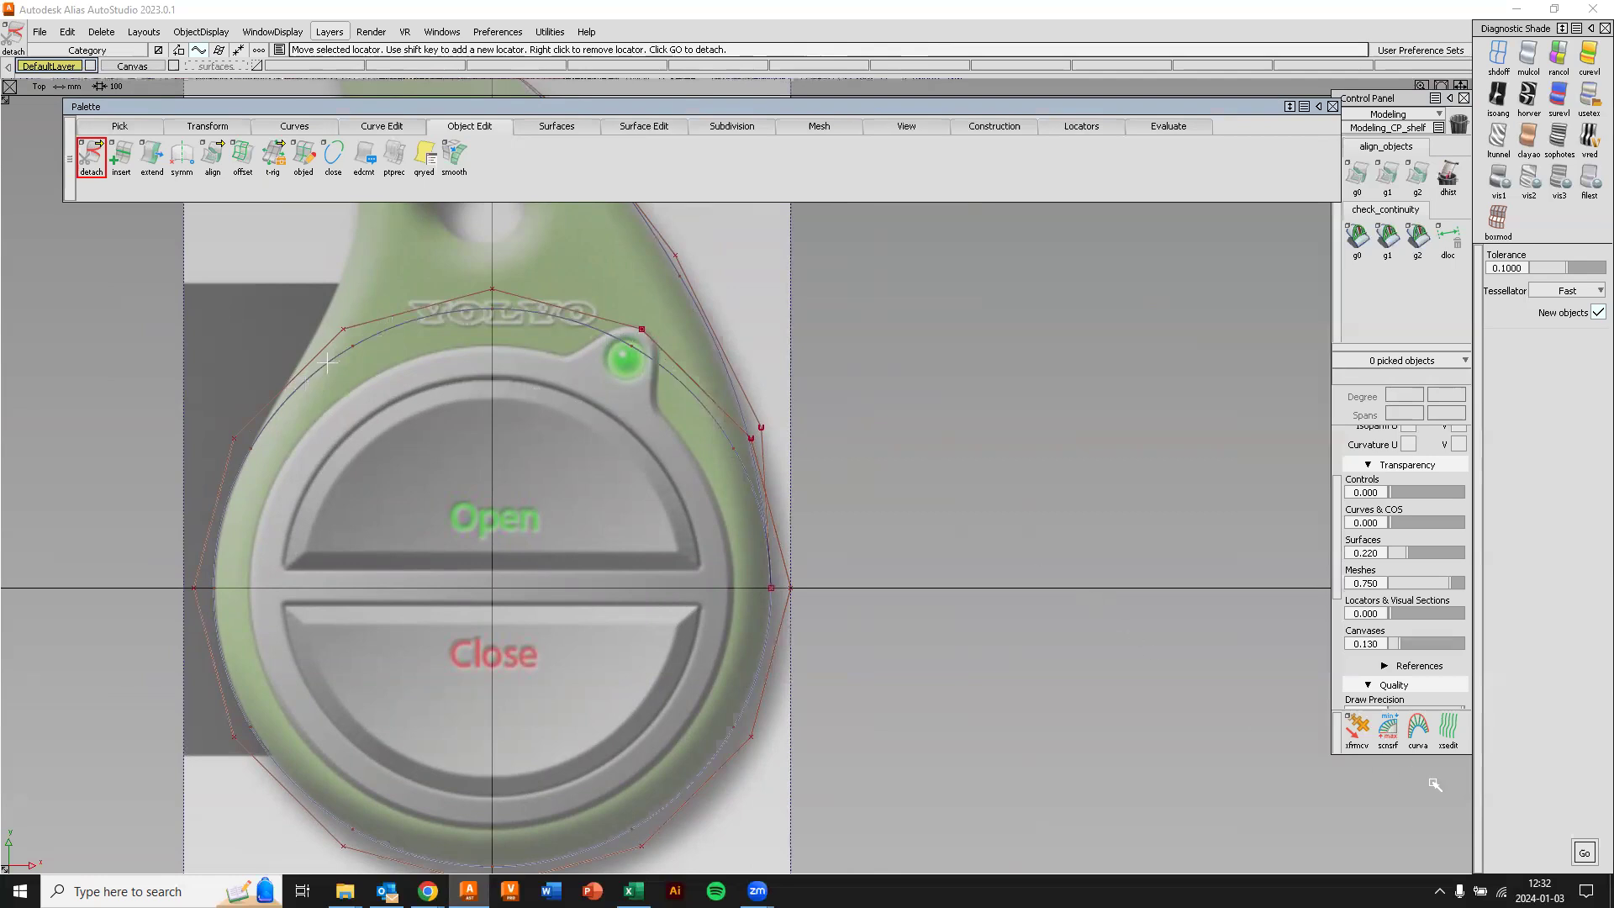
left_click(1587, 854)
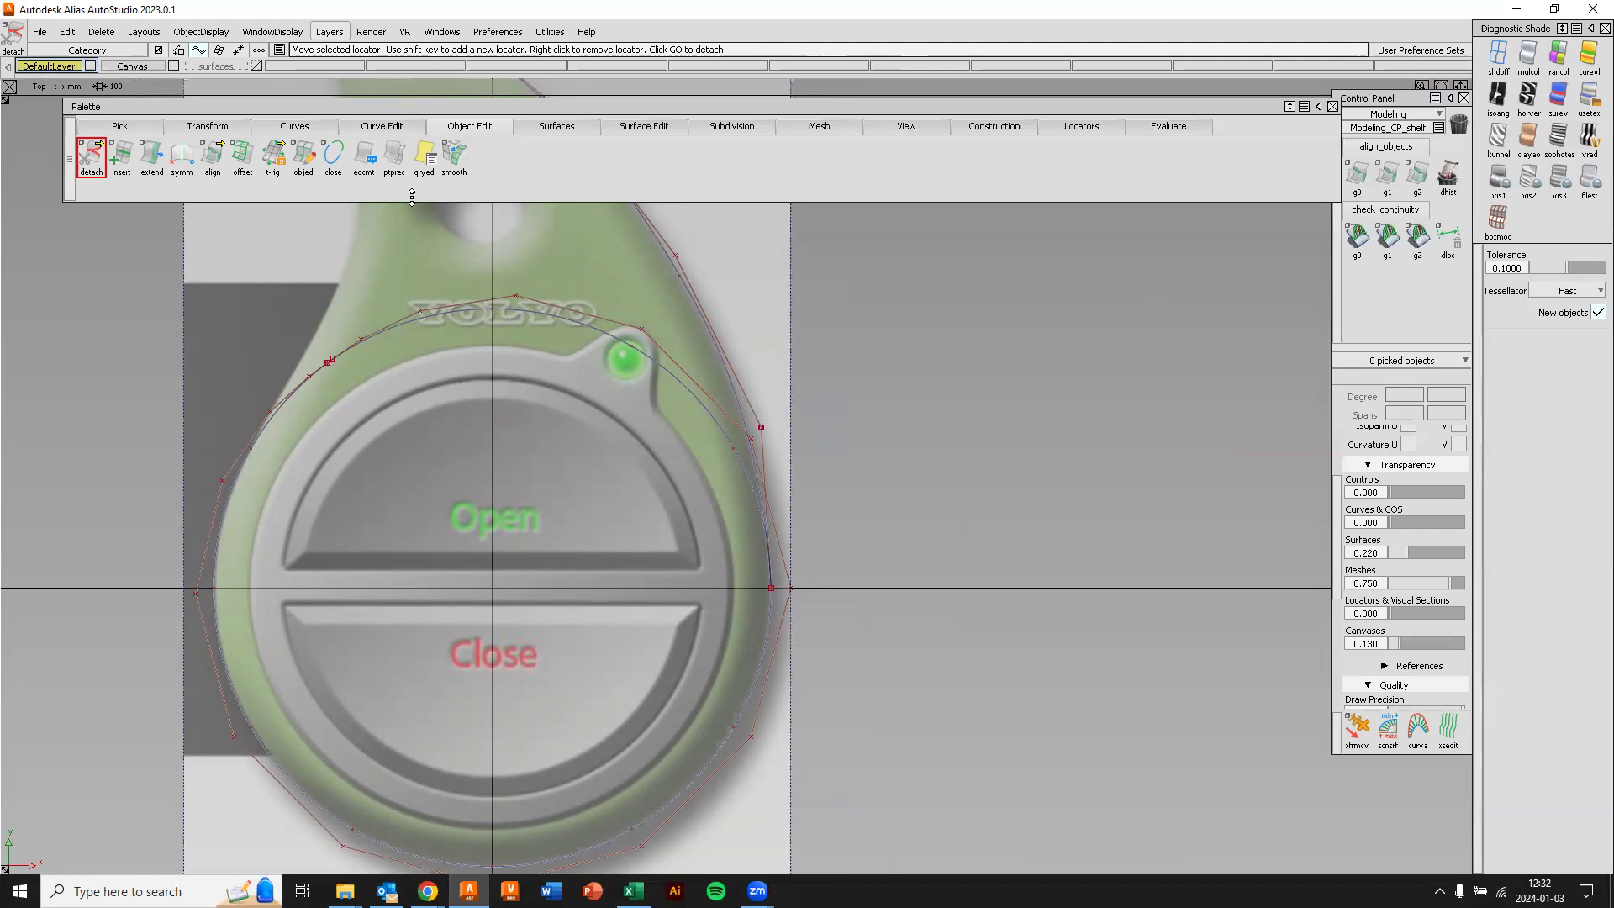
Trim the circle with Curve Section against the right outline curve, keeping the lower arc, and clear the selection.
left_click(408, 126)
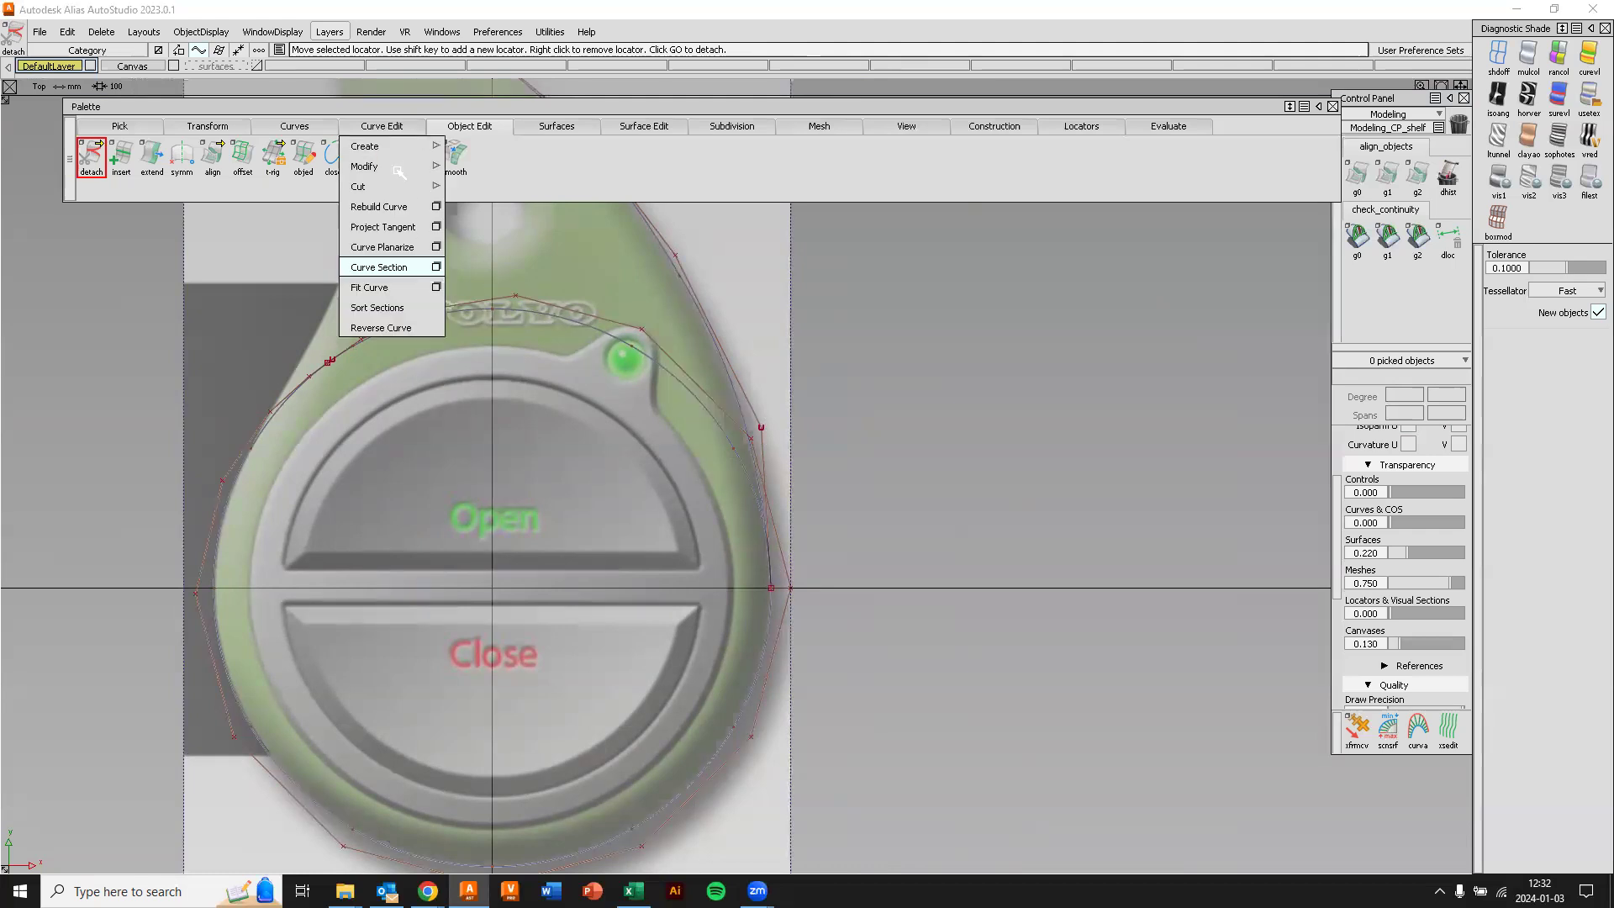
left_click(382, 267)
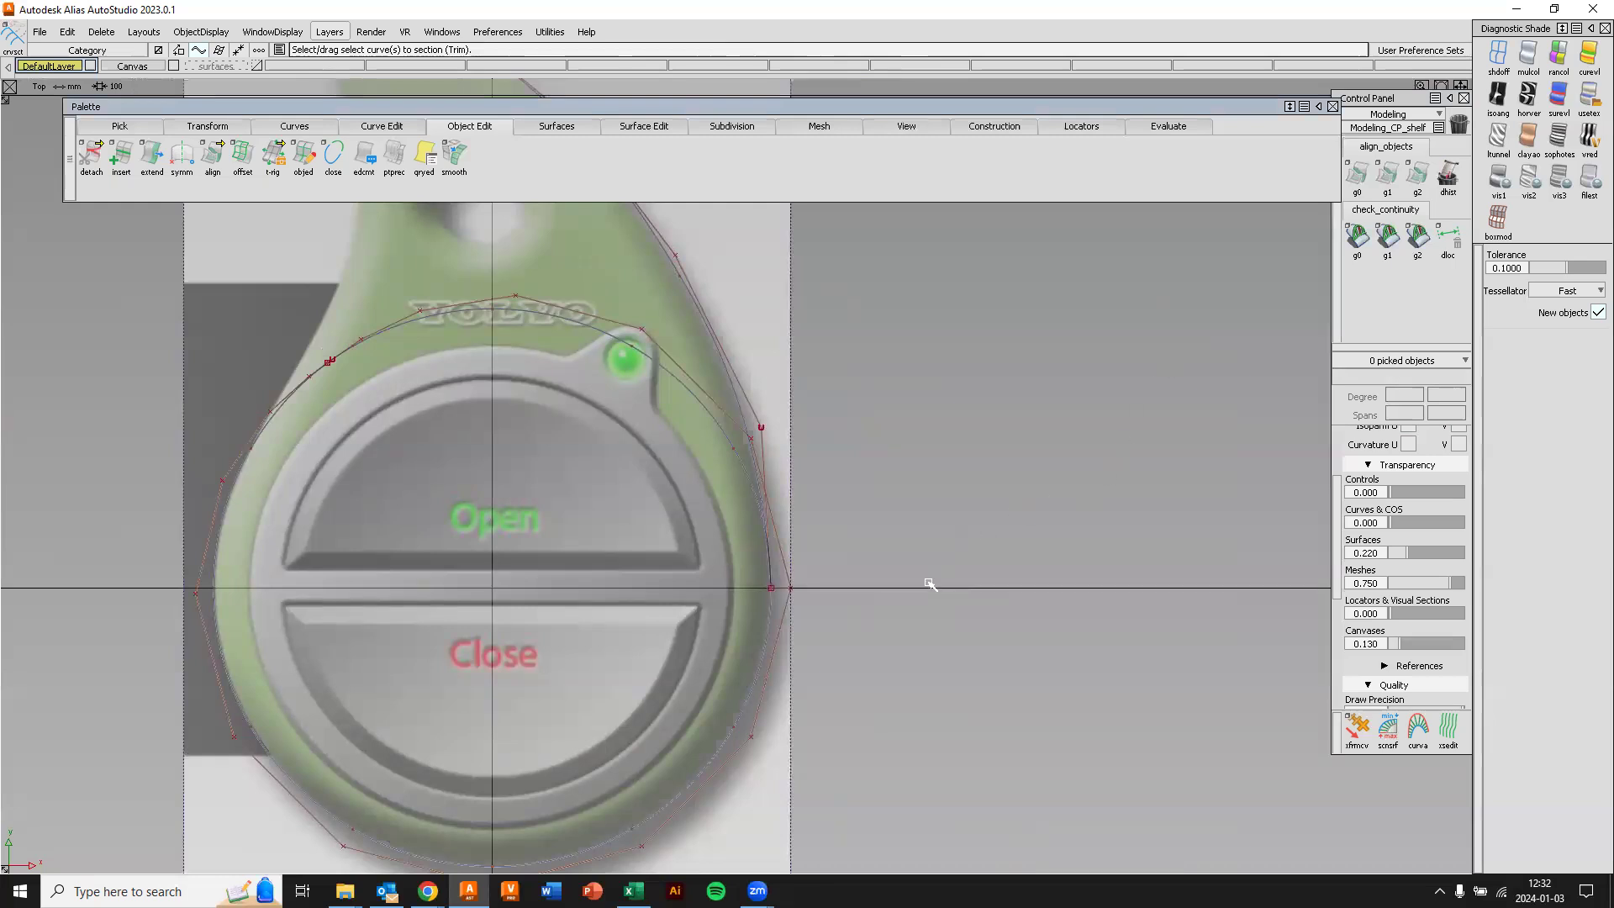
left_click(767, 635)
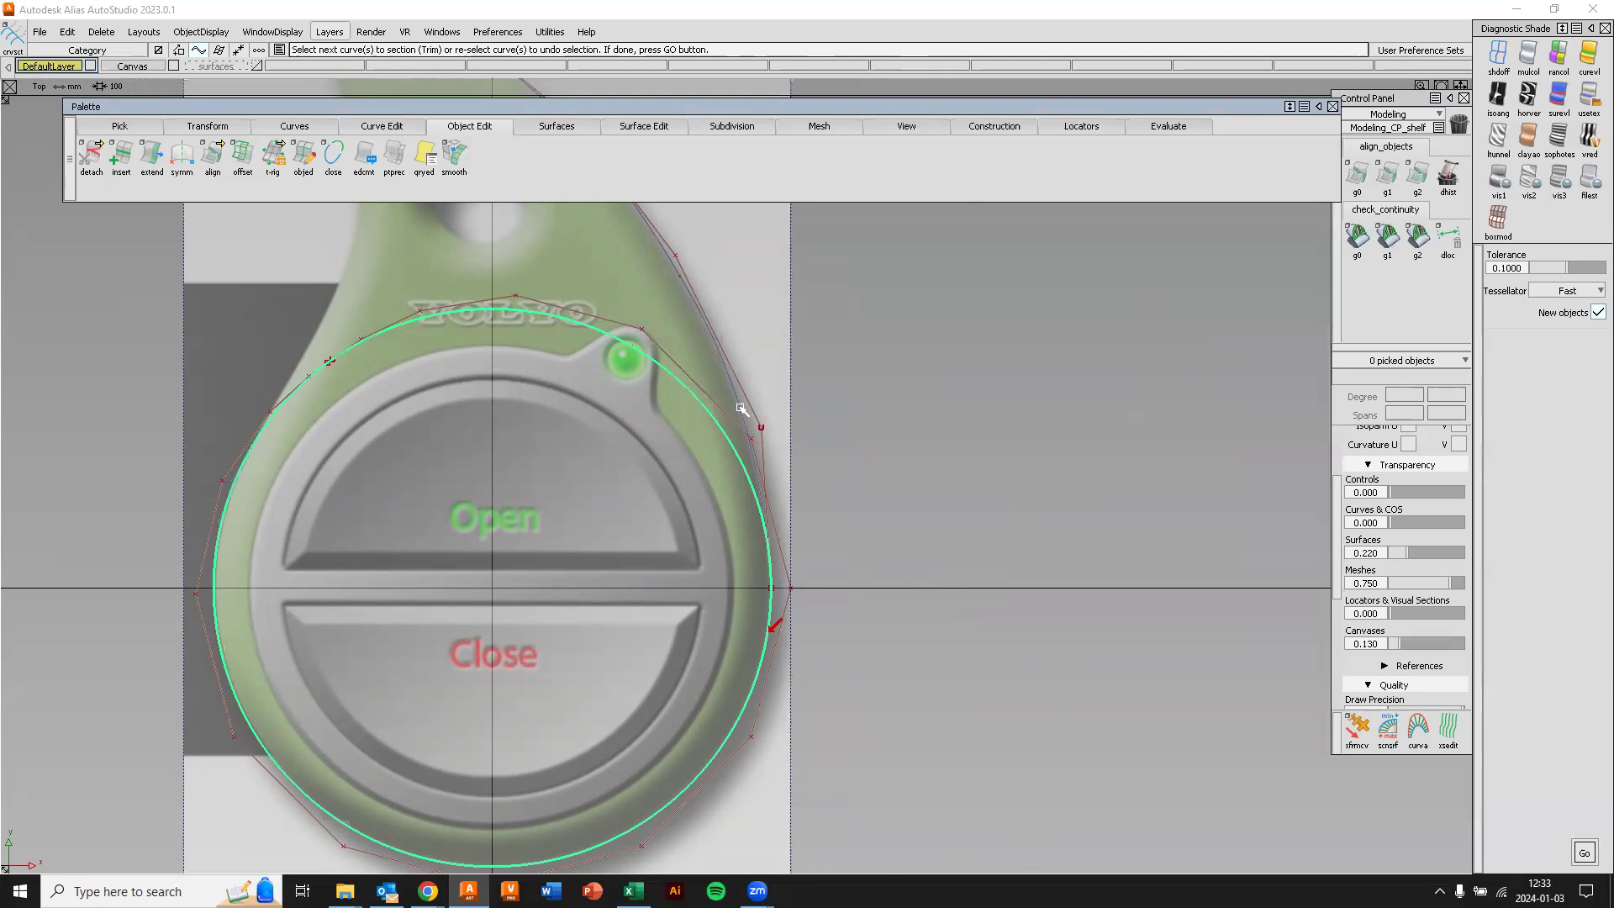
key("space")
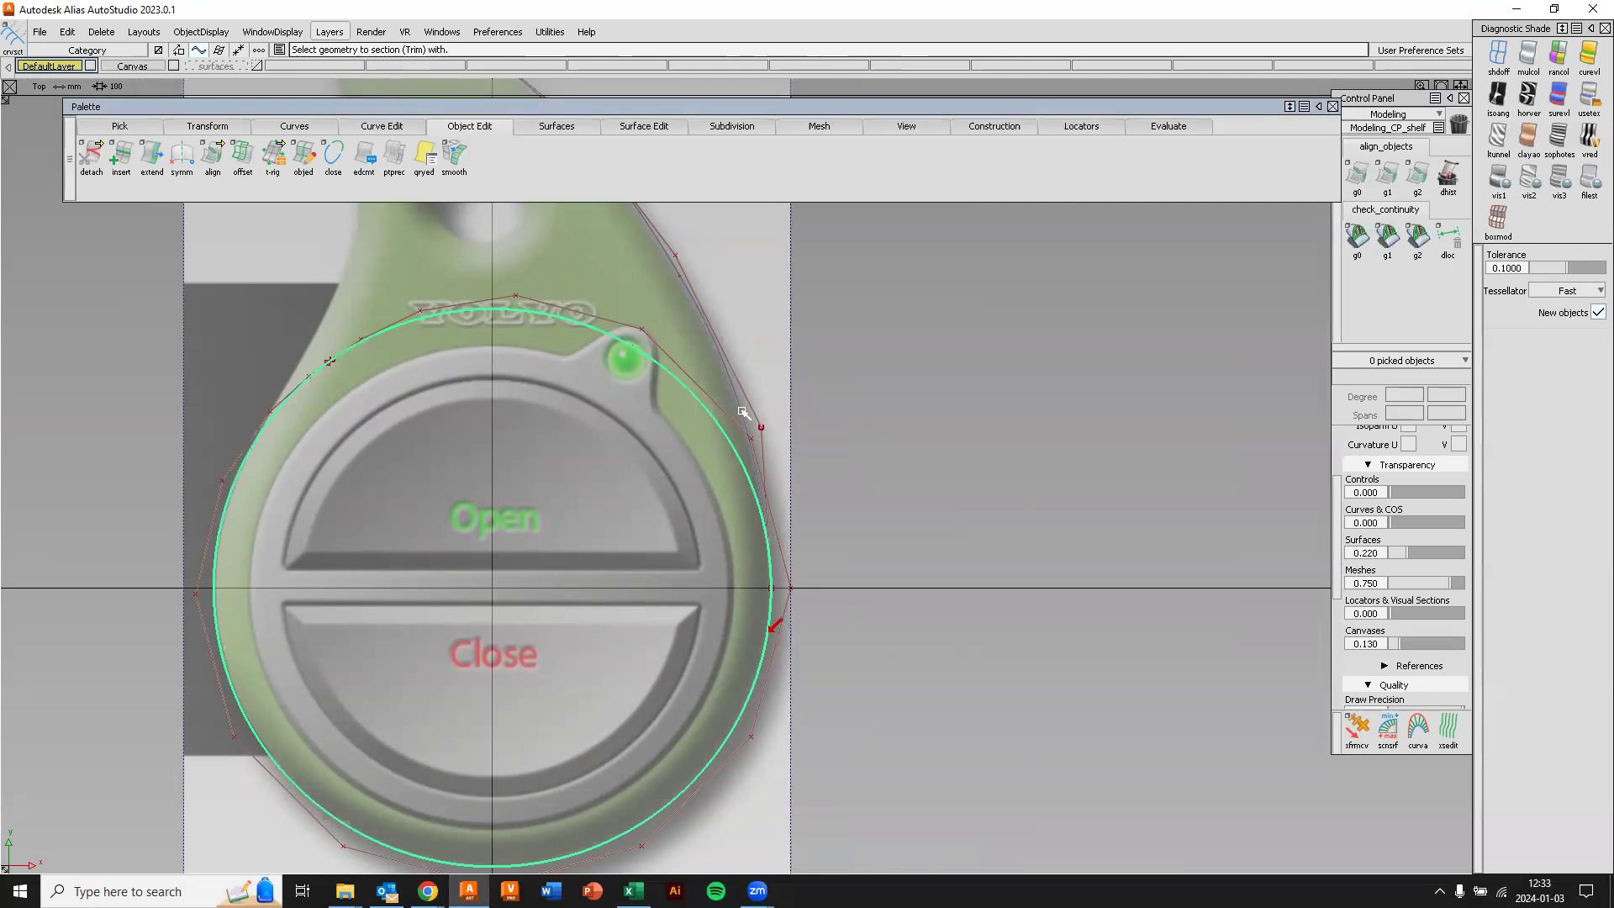
left_click(743, 413)
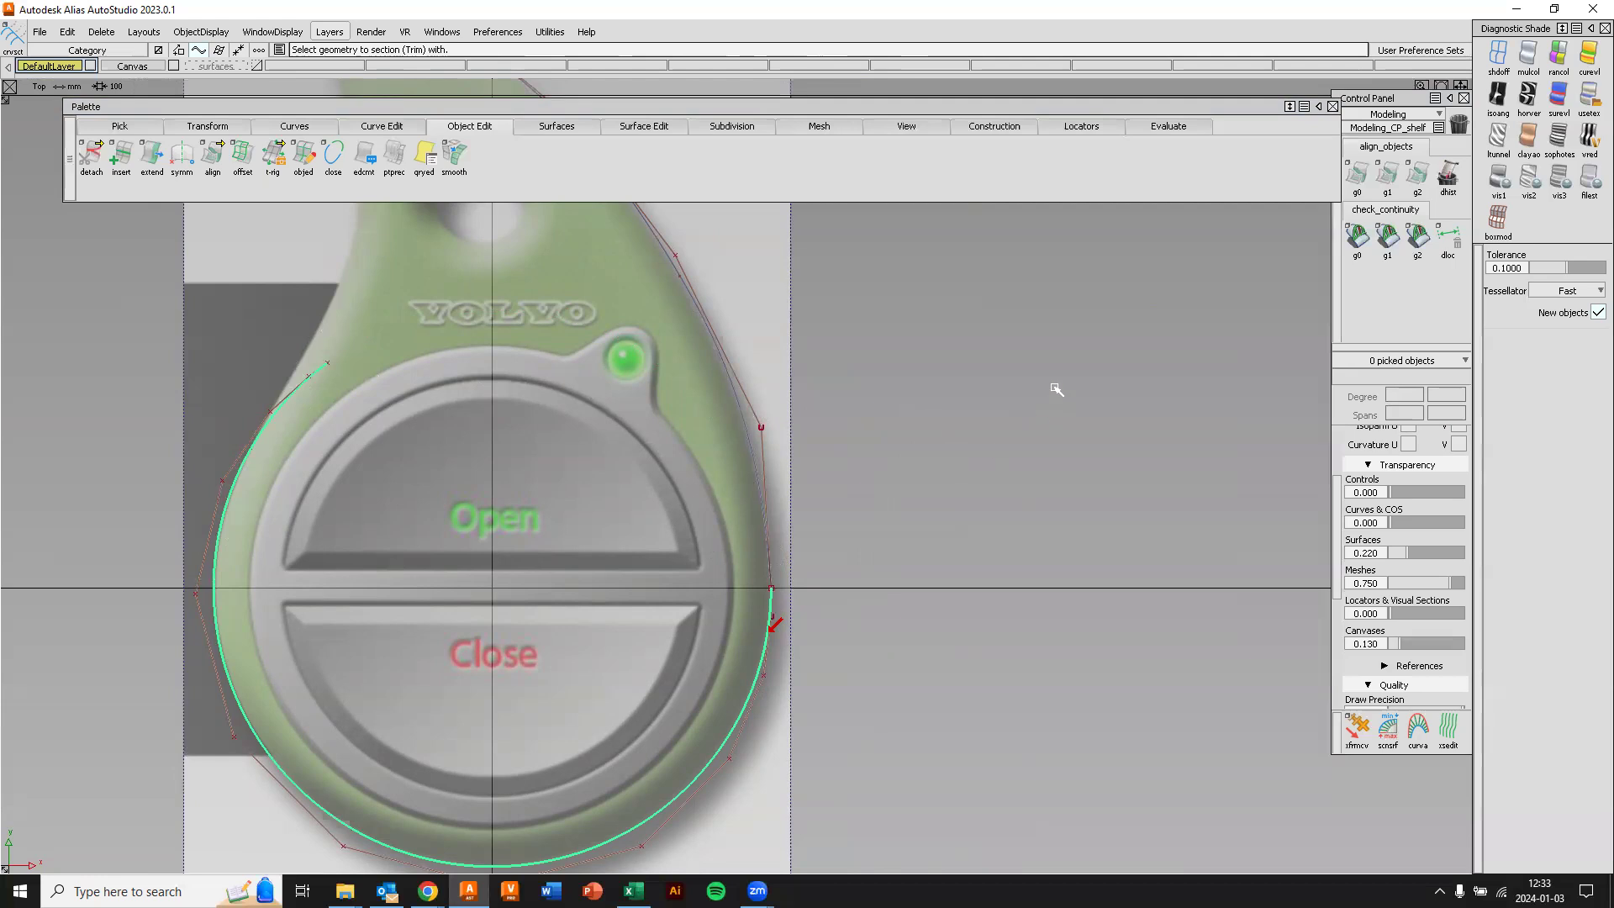
left_click_drag(1052, 389, 1045, 350, "ctrl+shift")
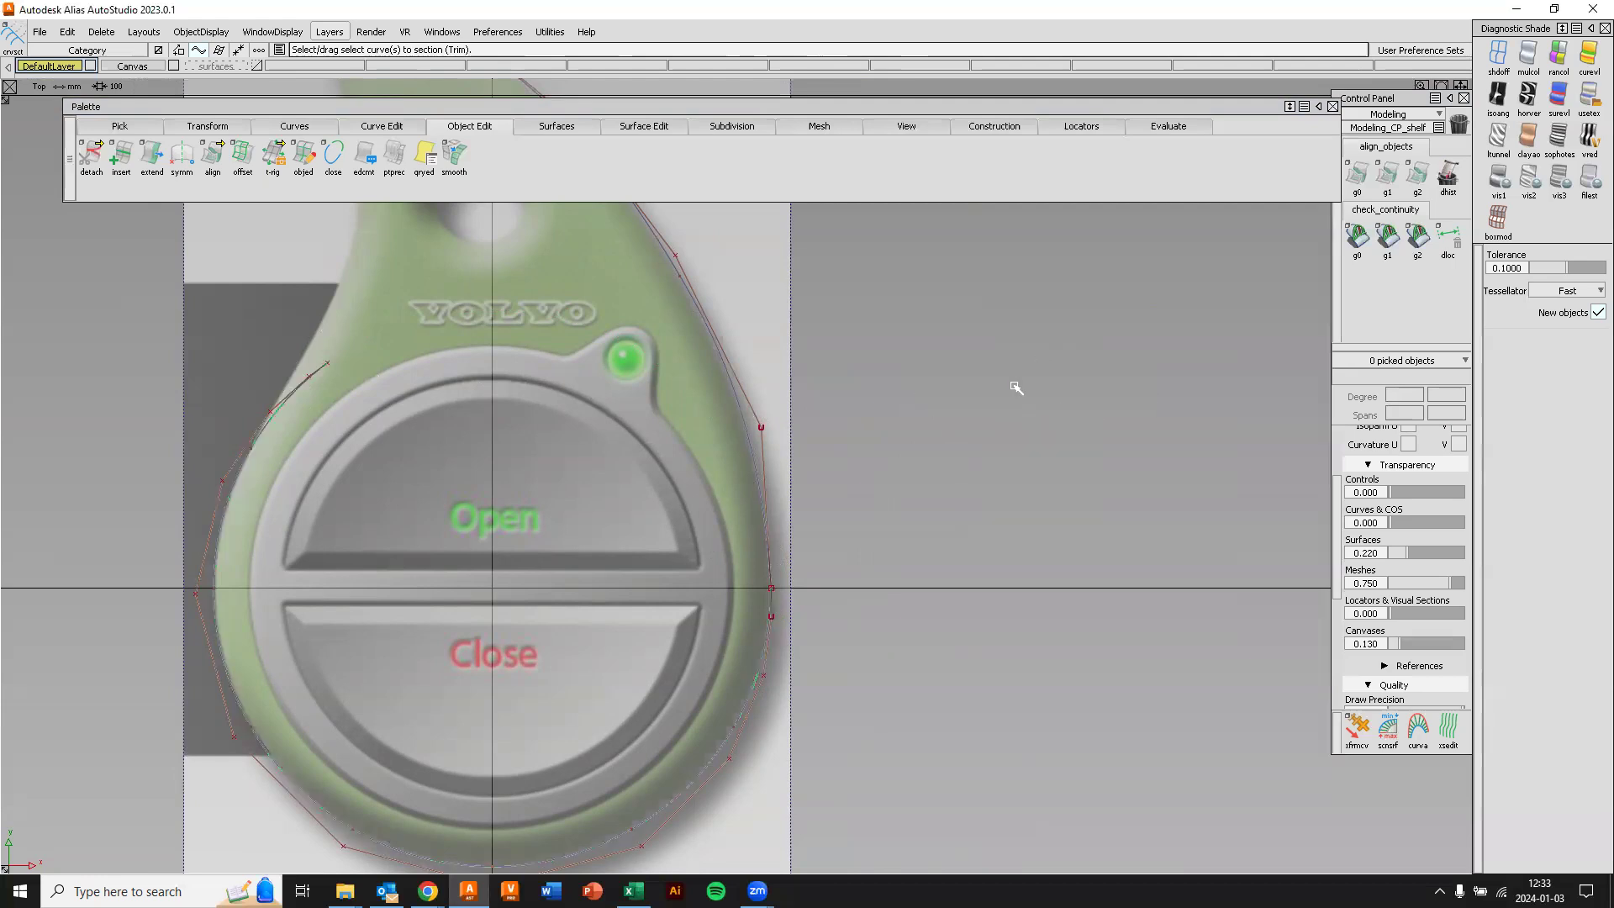
Draw a three-CV curve rising to the right in the empty area beside the canvas, and finish it.
right_click_drag(884, 525, 885, 577, "alt+shift")
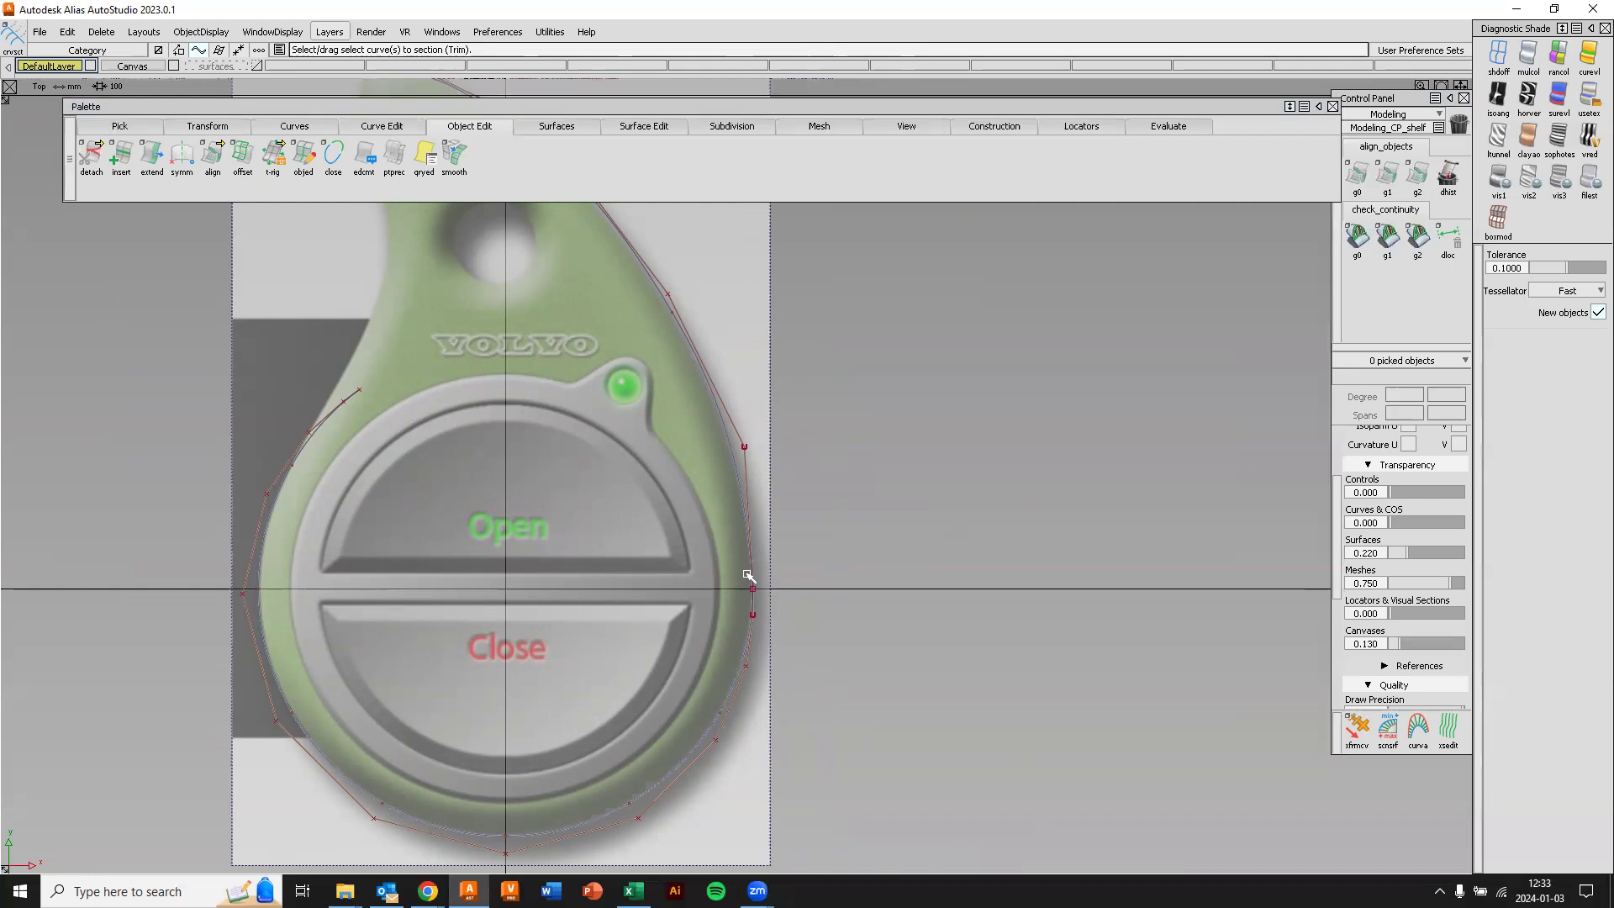
right_click_drag(671, 451, 608, 524, "alt+shift")
middle_click_drag(621, 475, 928, 455, "alt+shift")
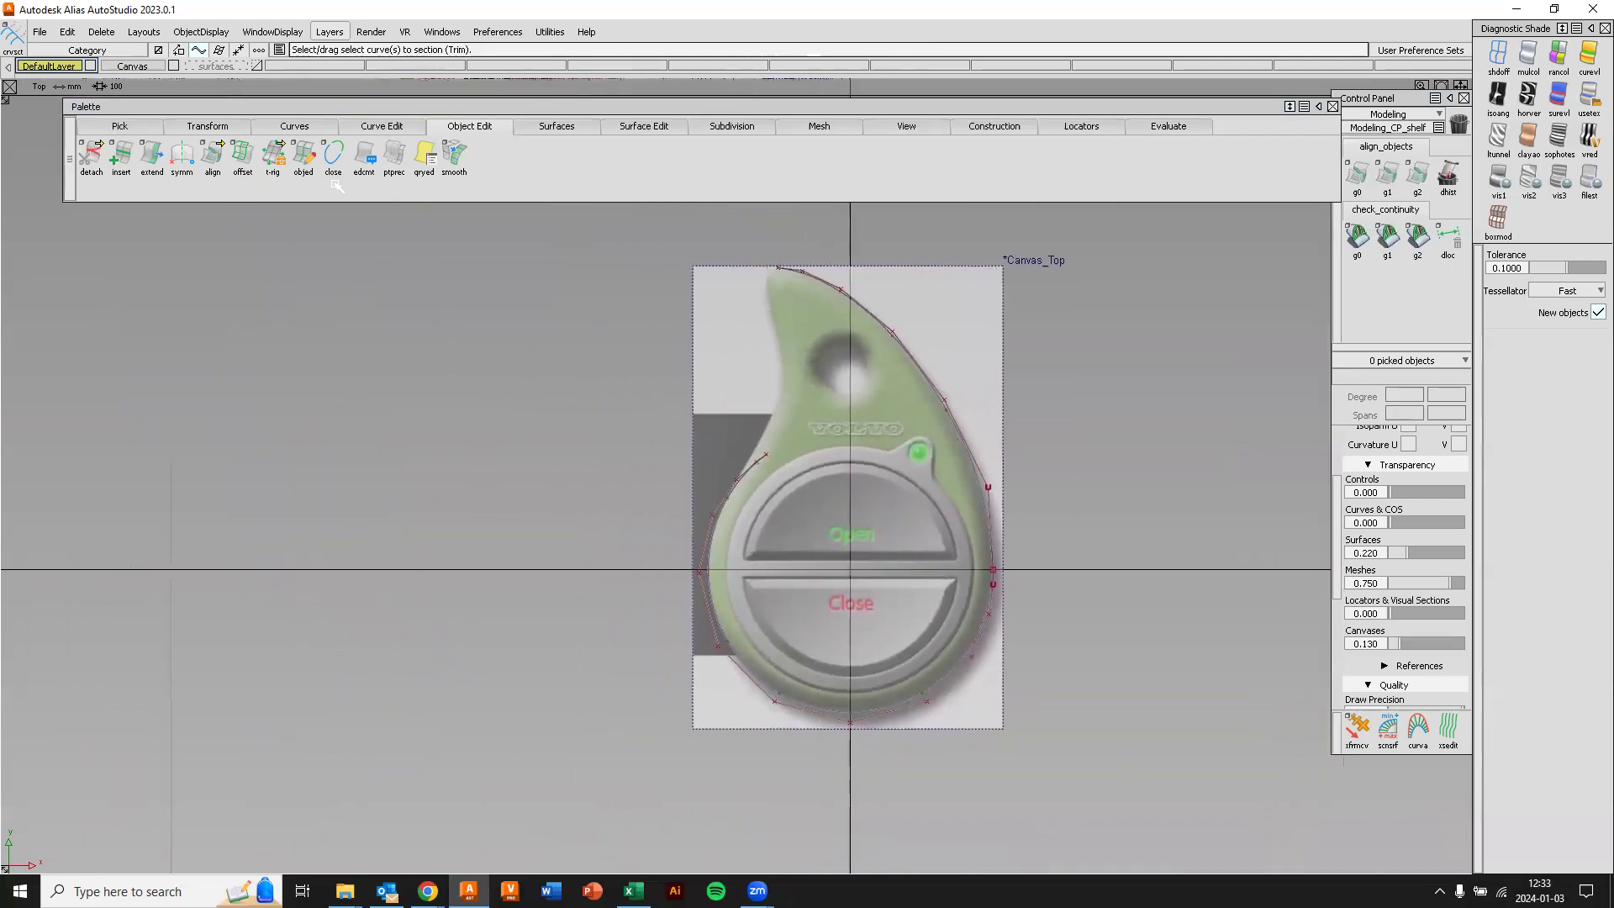
left_click(294, 125)
mouse_move(304, 166)
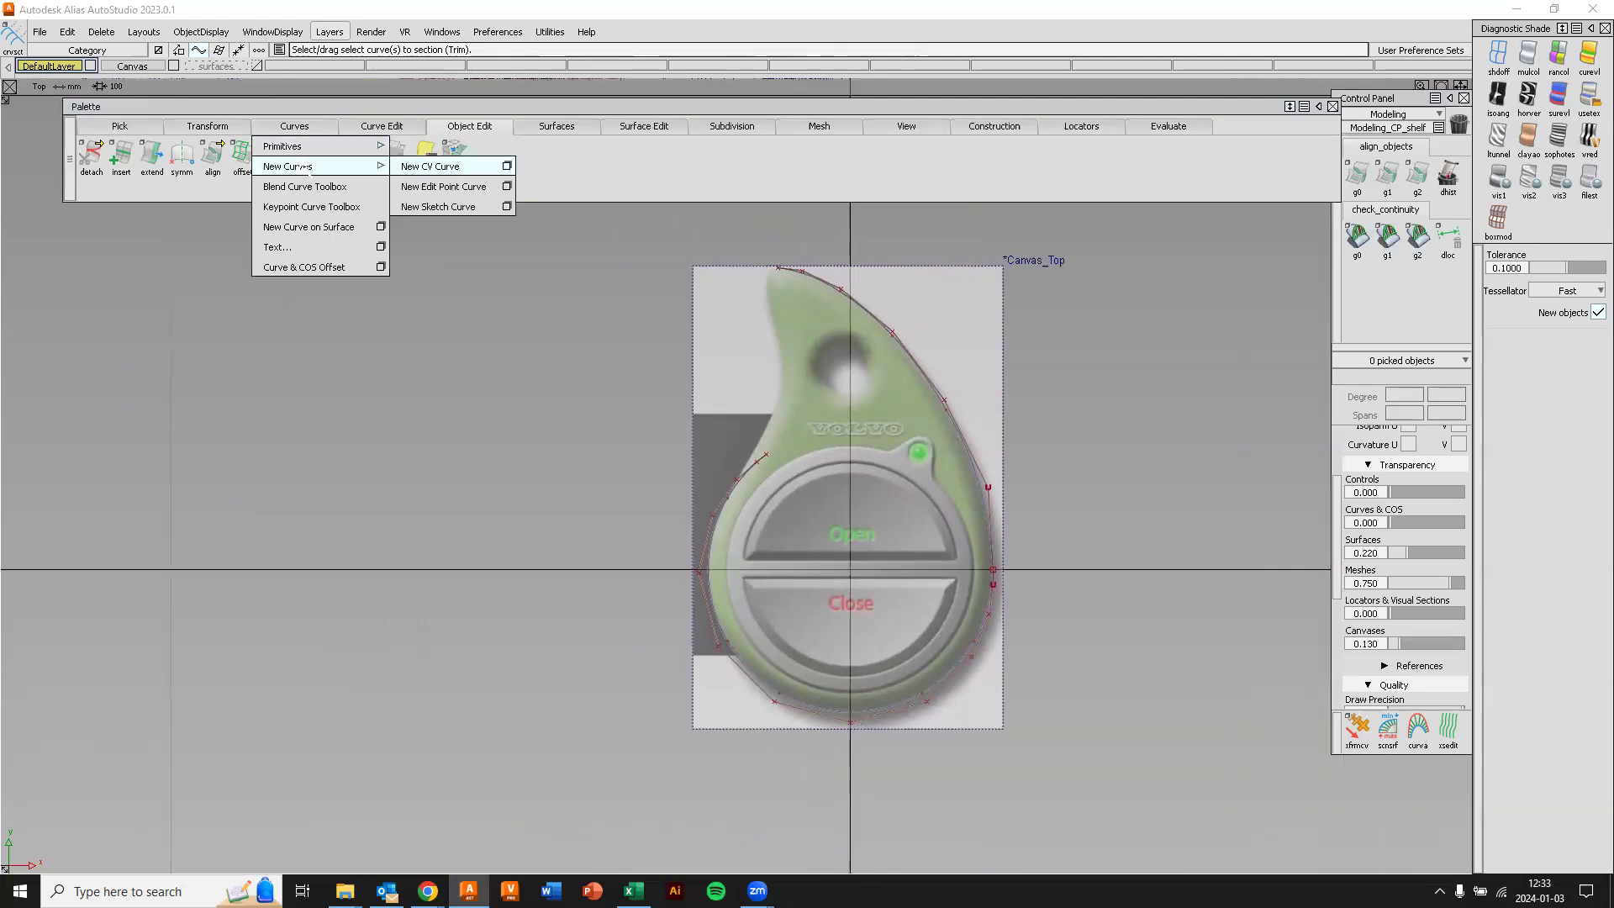
left_click(437, 166)
left_click(149, 420)
left_click(288, 343)
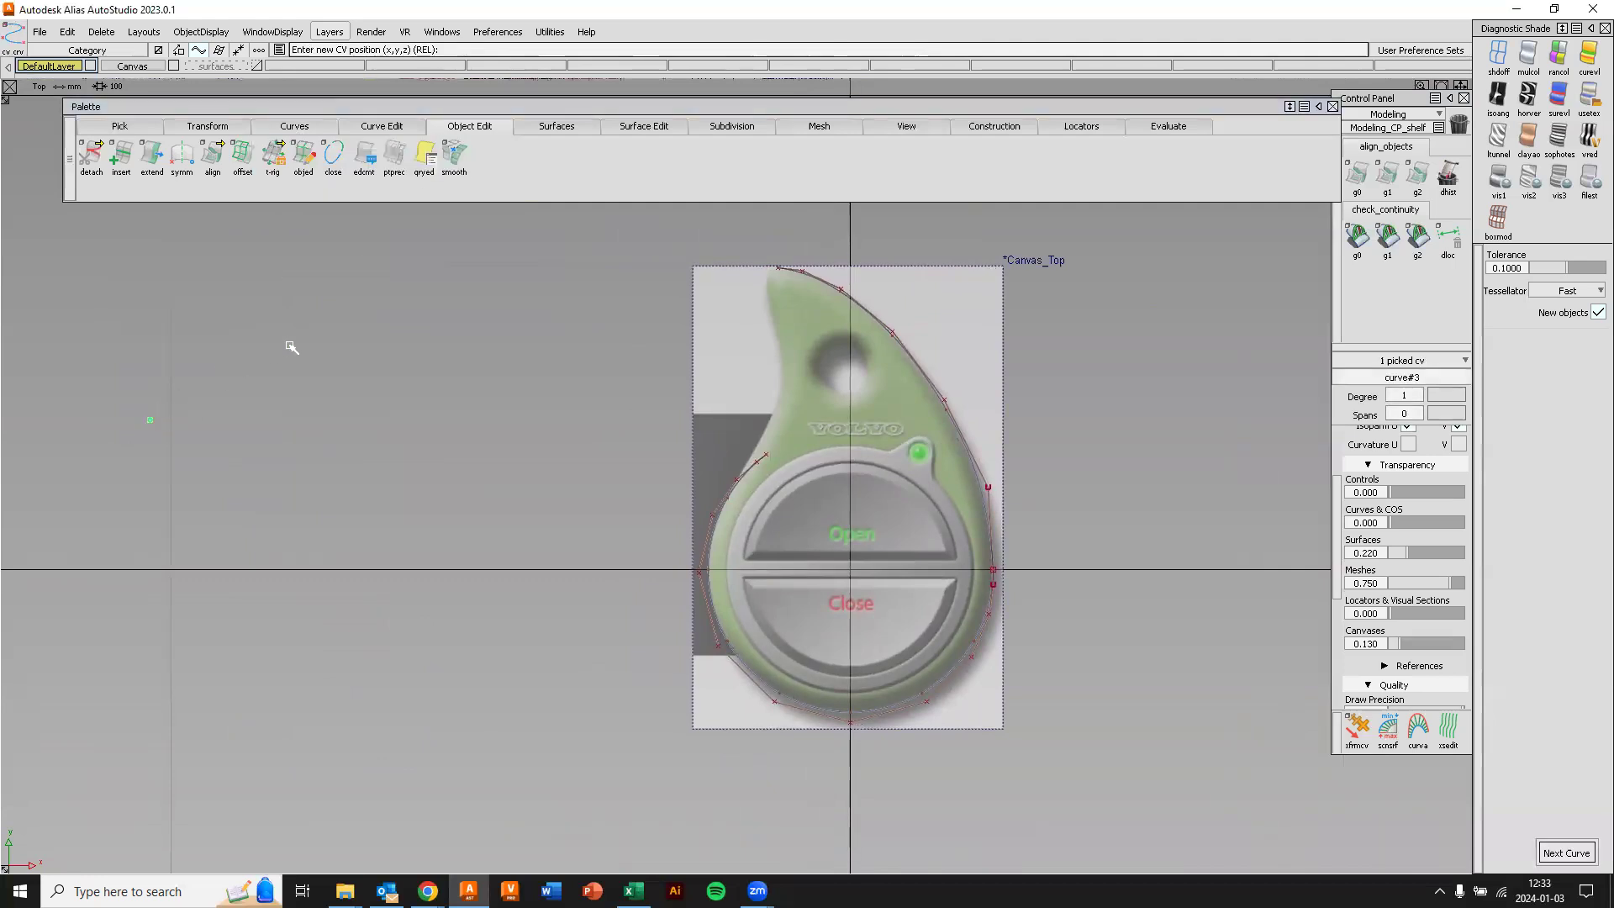
left_click(436, 319)
left_click(1572, 854)
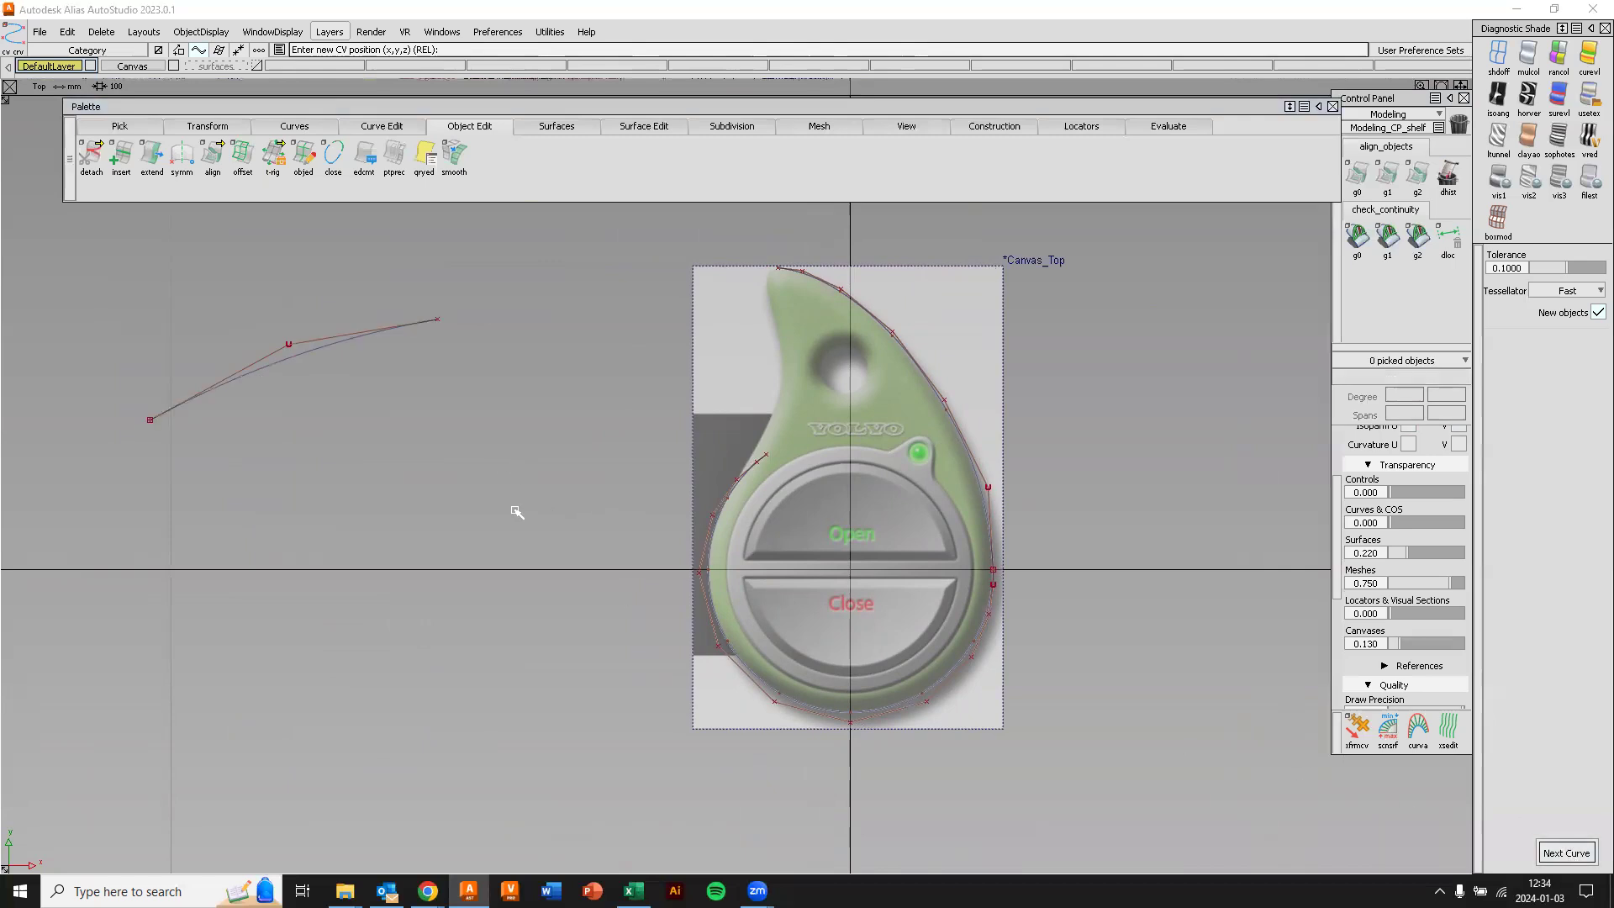
Draw a second three-CV curve starting snapped to the first one's right end and descending to the right.
left_click(315, 349)
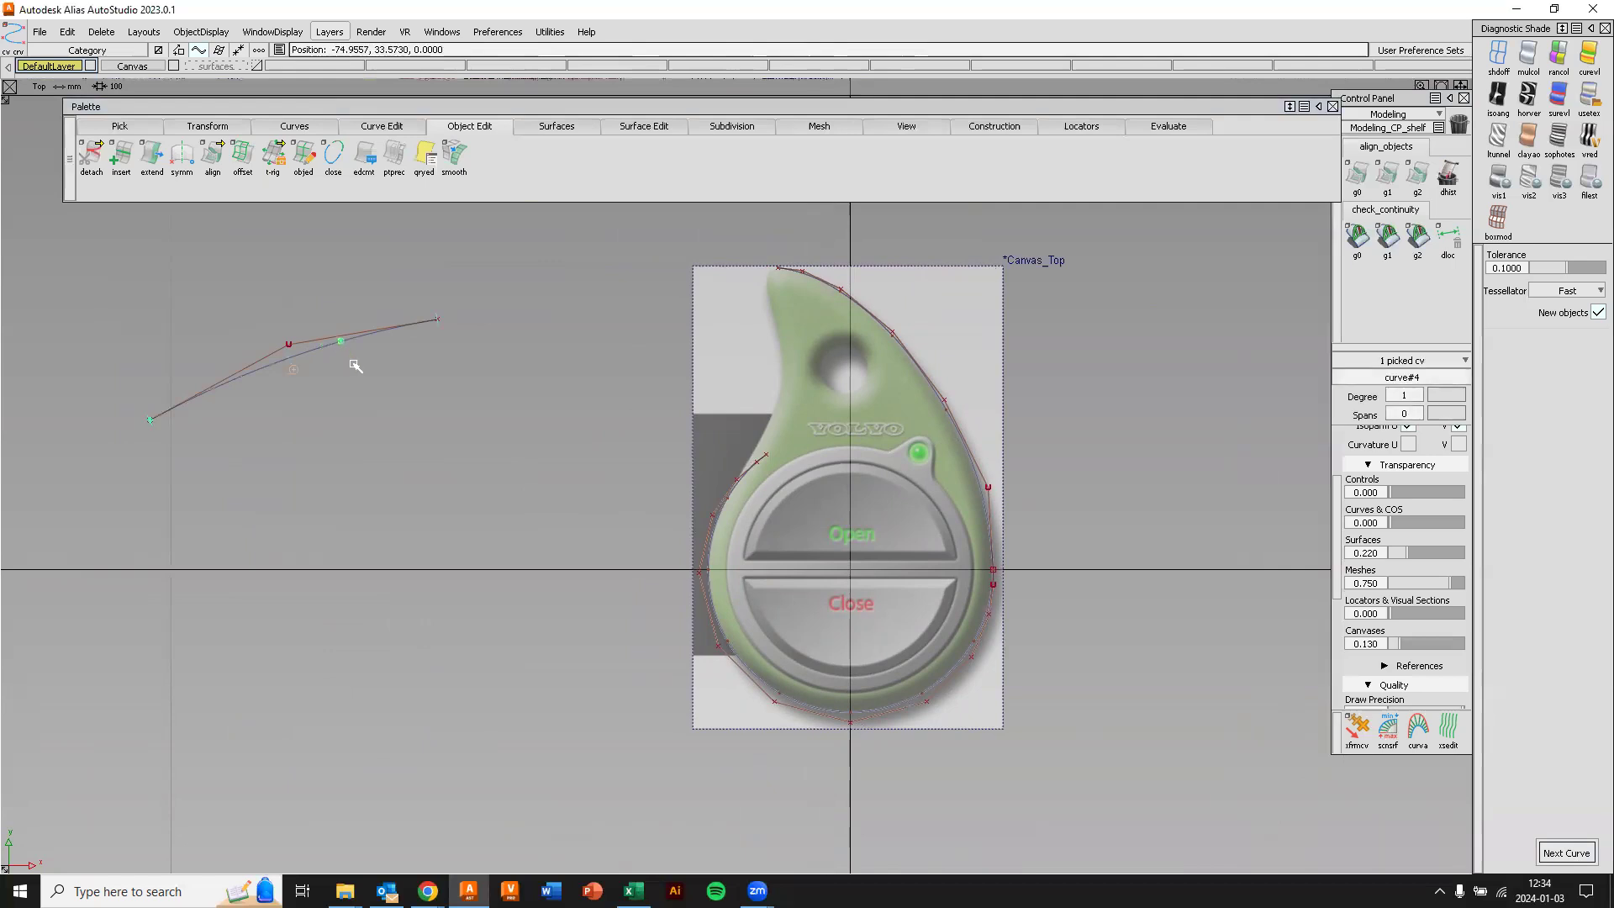
left_click_drag(416, 370, 458, 357)
left_click(554, 342)
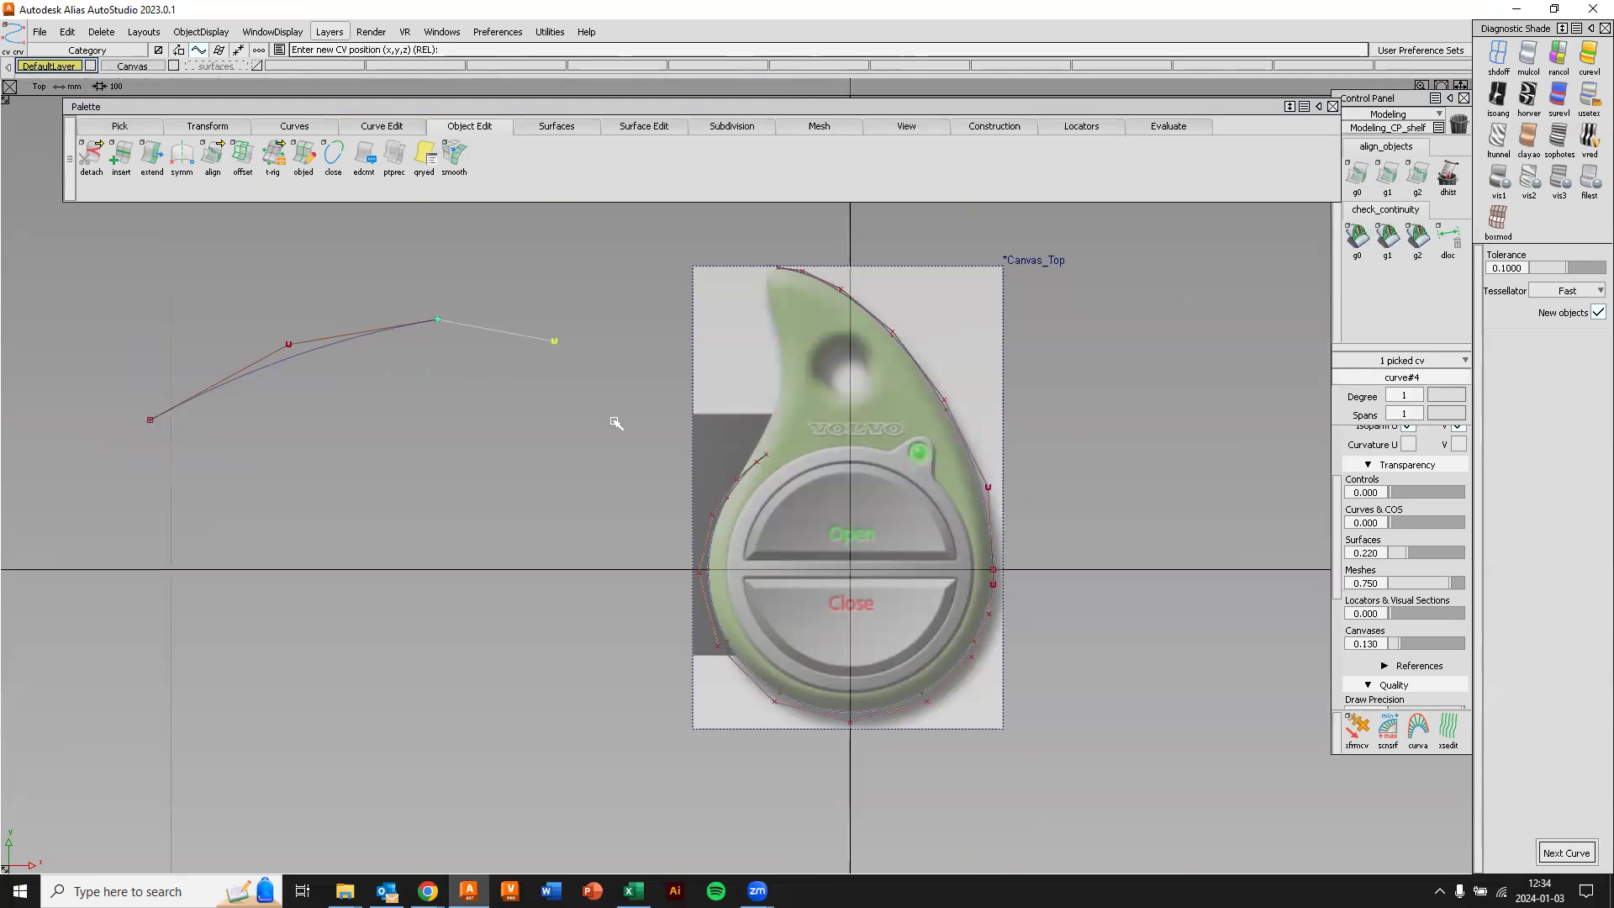
left_click(628, 431)
Pick both free curves beside the canvas, hide their CVs and hulls, and deselect them.
left_click_drag(1135, 487, 1136, 451, "ctrl+shift")
left_click_drag(399, 291, 521, 362)
scroll(1404, 512, "up", 3)
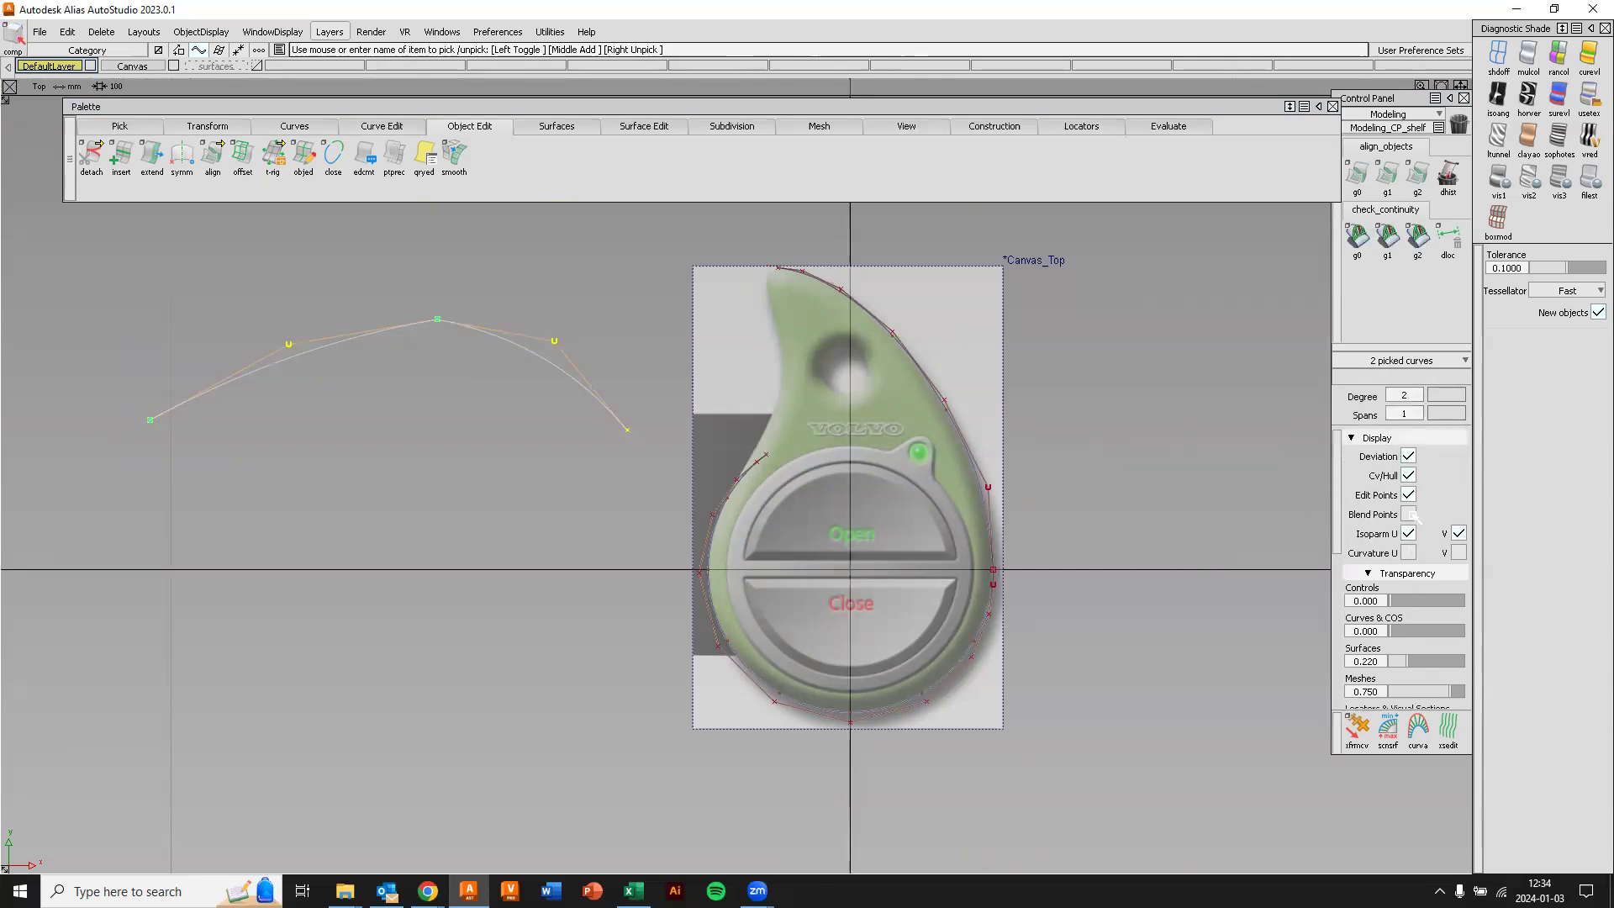
left_click(1411, 476)
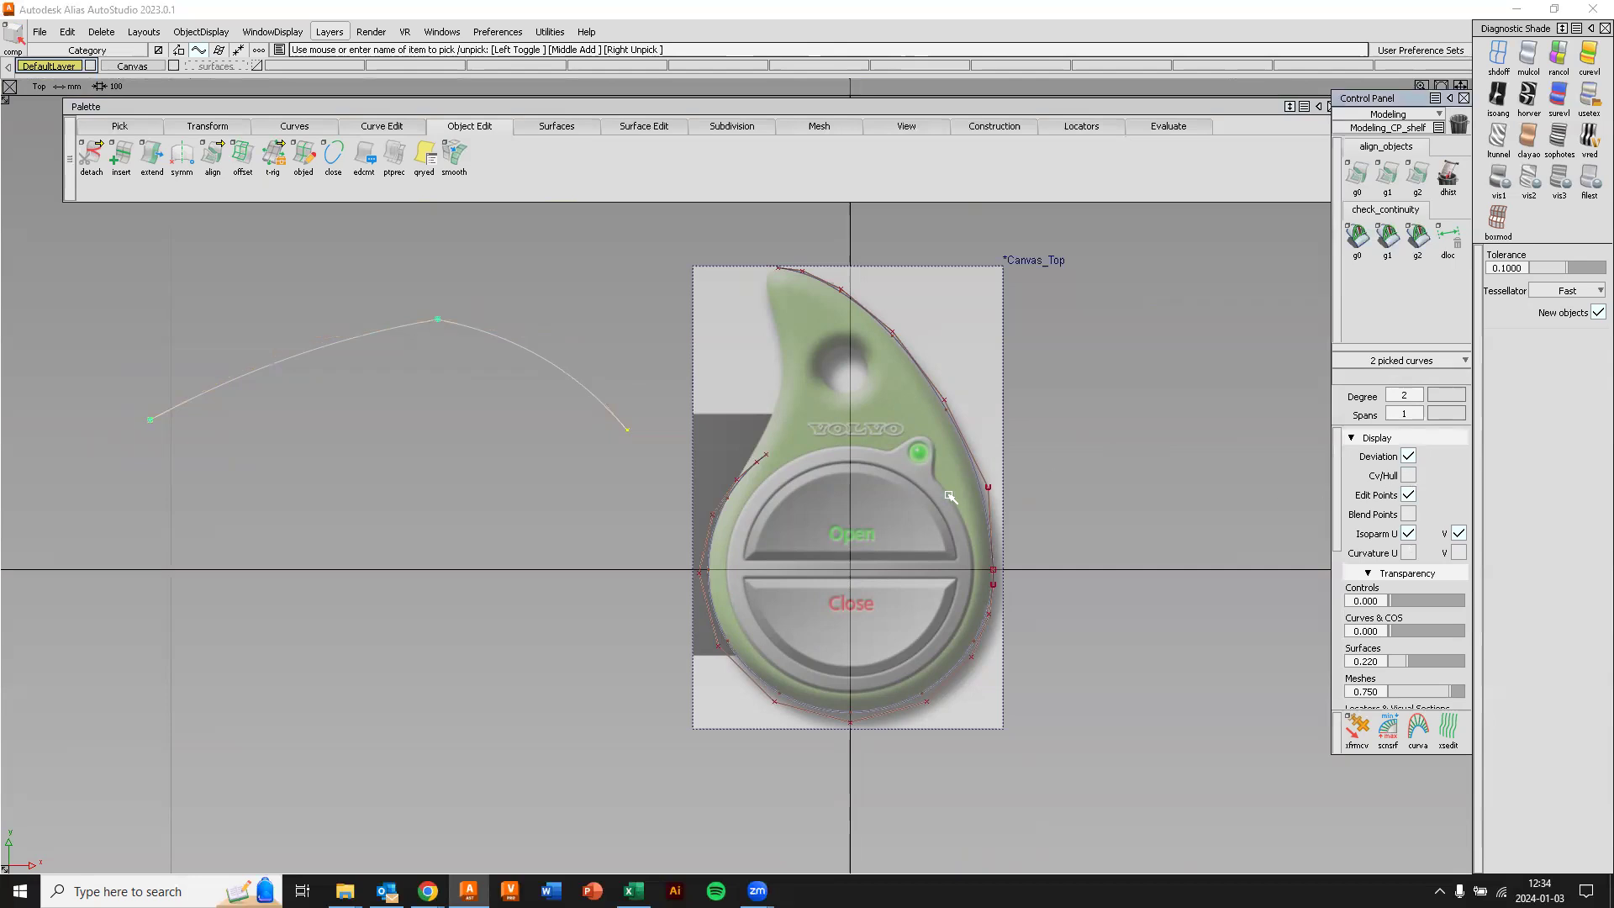
left_click_drag(490, 488, 484, 447, "ctrl+shift")
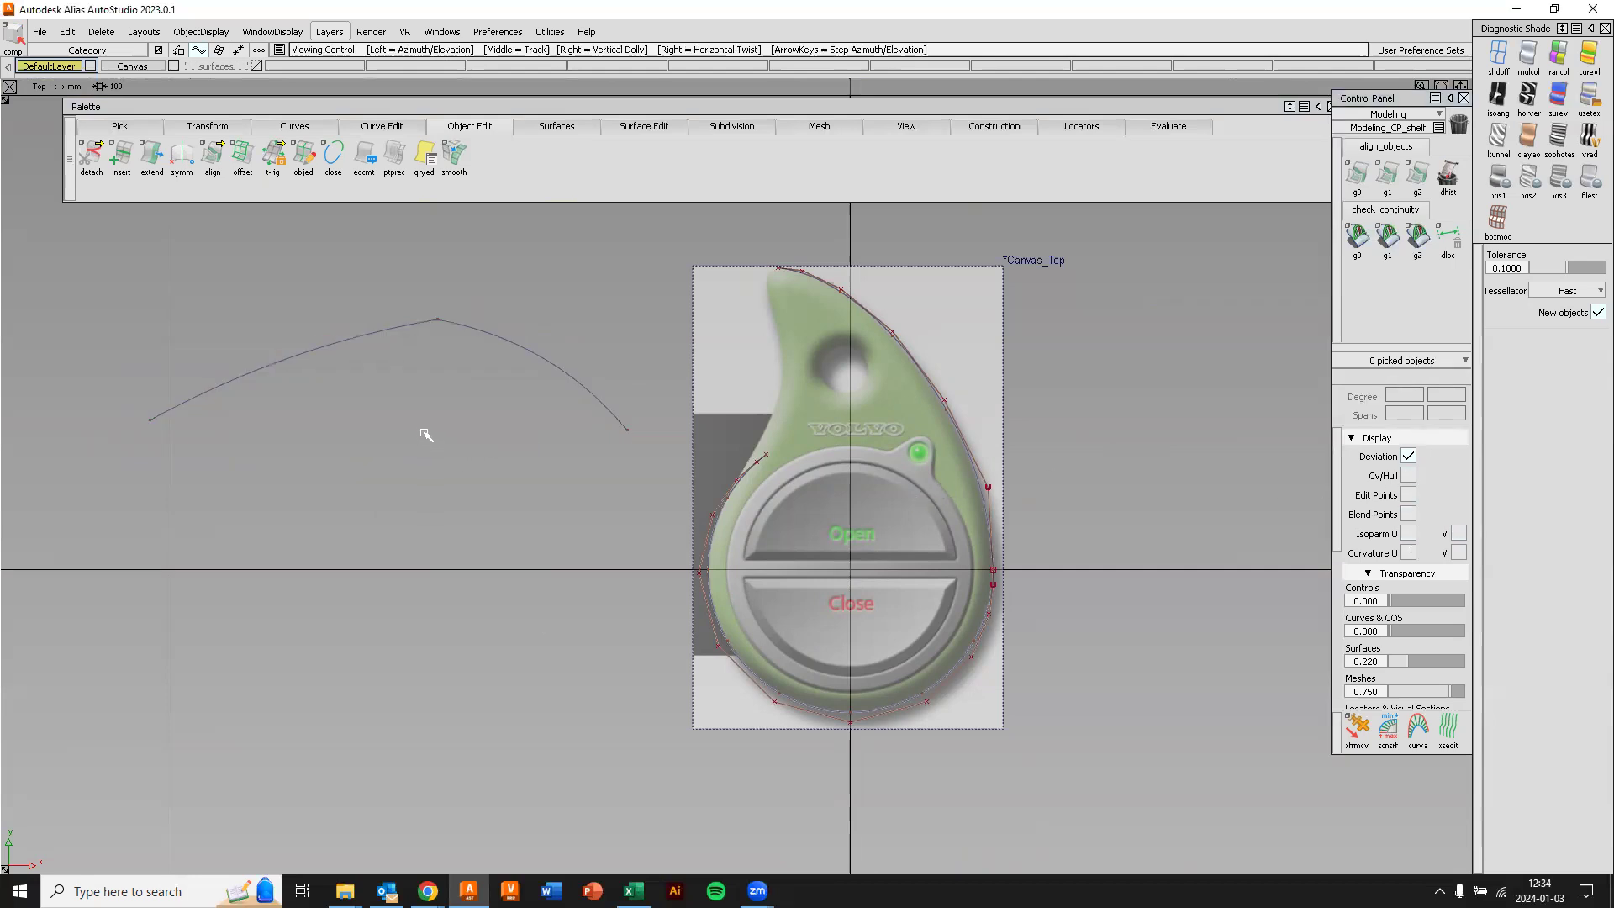
Align the right sample curve to the left one with G1 continuity at their shared end, and lengthen its start tangent.
right_click_drag(425, 436, 443, 396, "alt+shift")
middle_click_drag(444, 396, 411, 374, "alt+shift")
right_click_drag(411, 375, 439, 406, "alt+shift")
middle_click_drag(439, 406, 515, 417, "alt+shift")
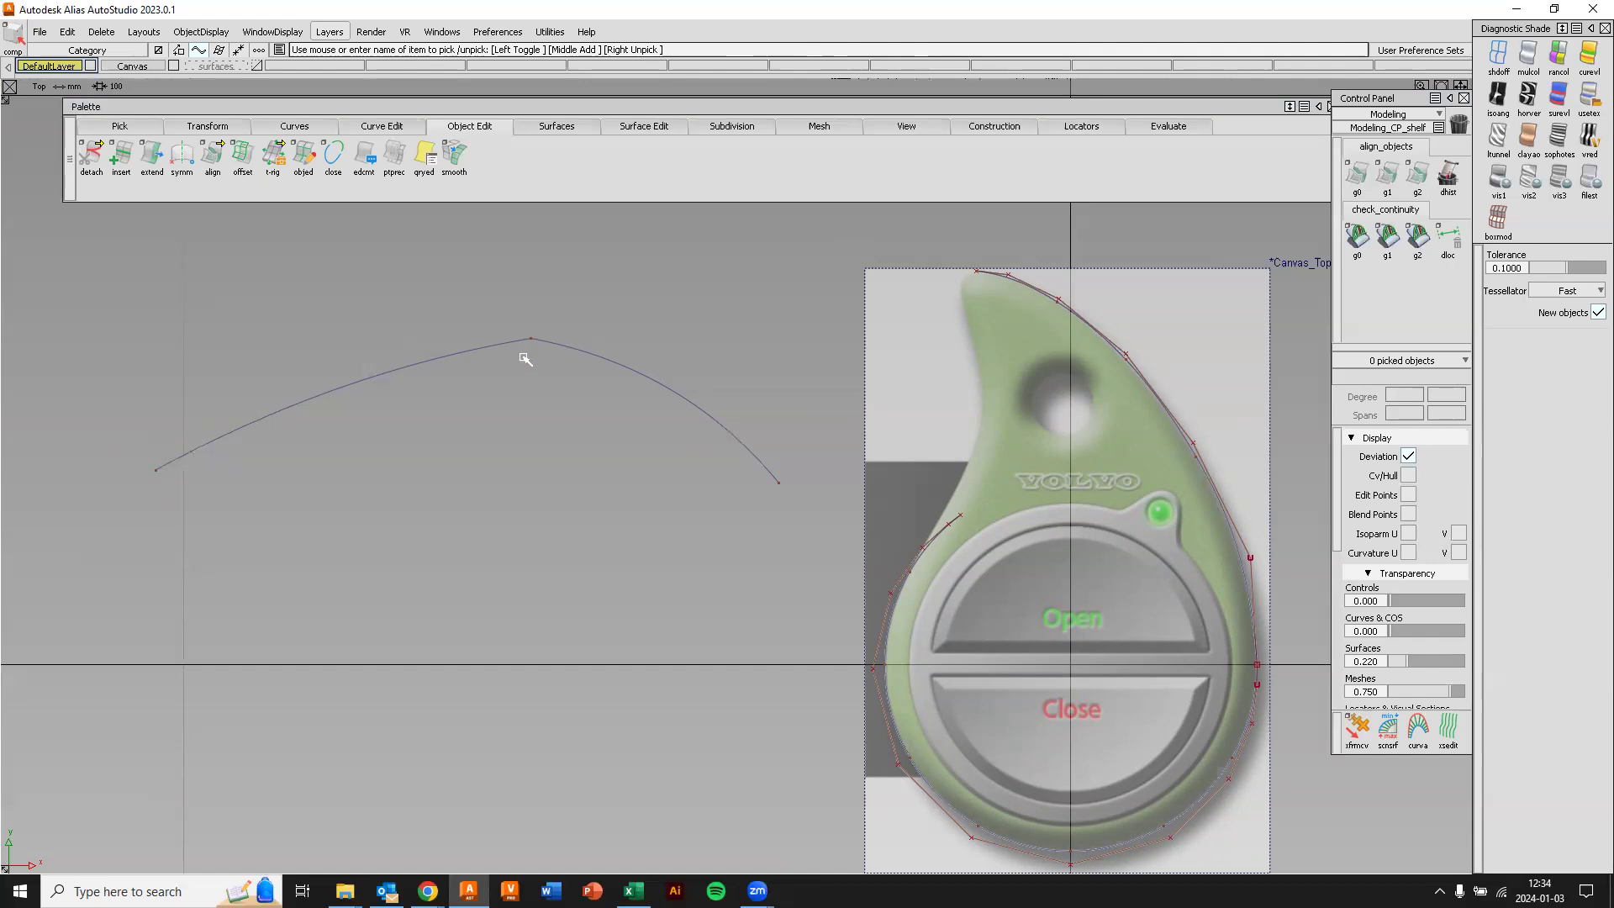
left_click(473, 126)
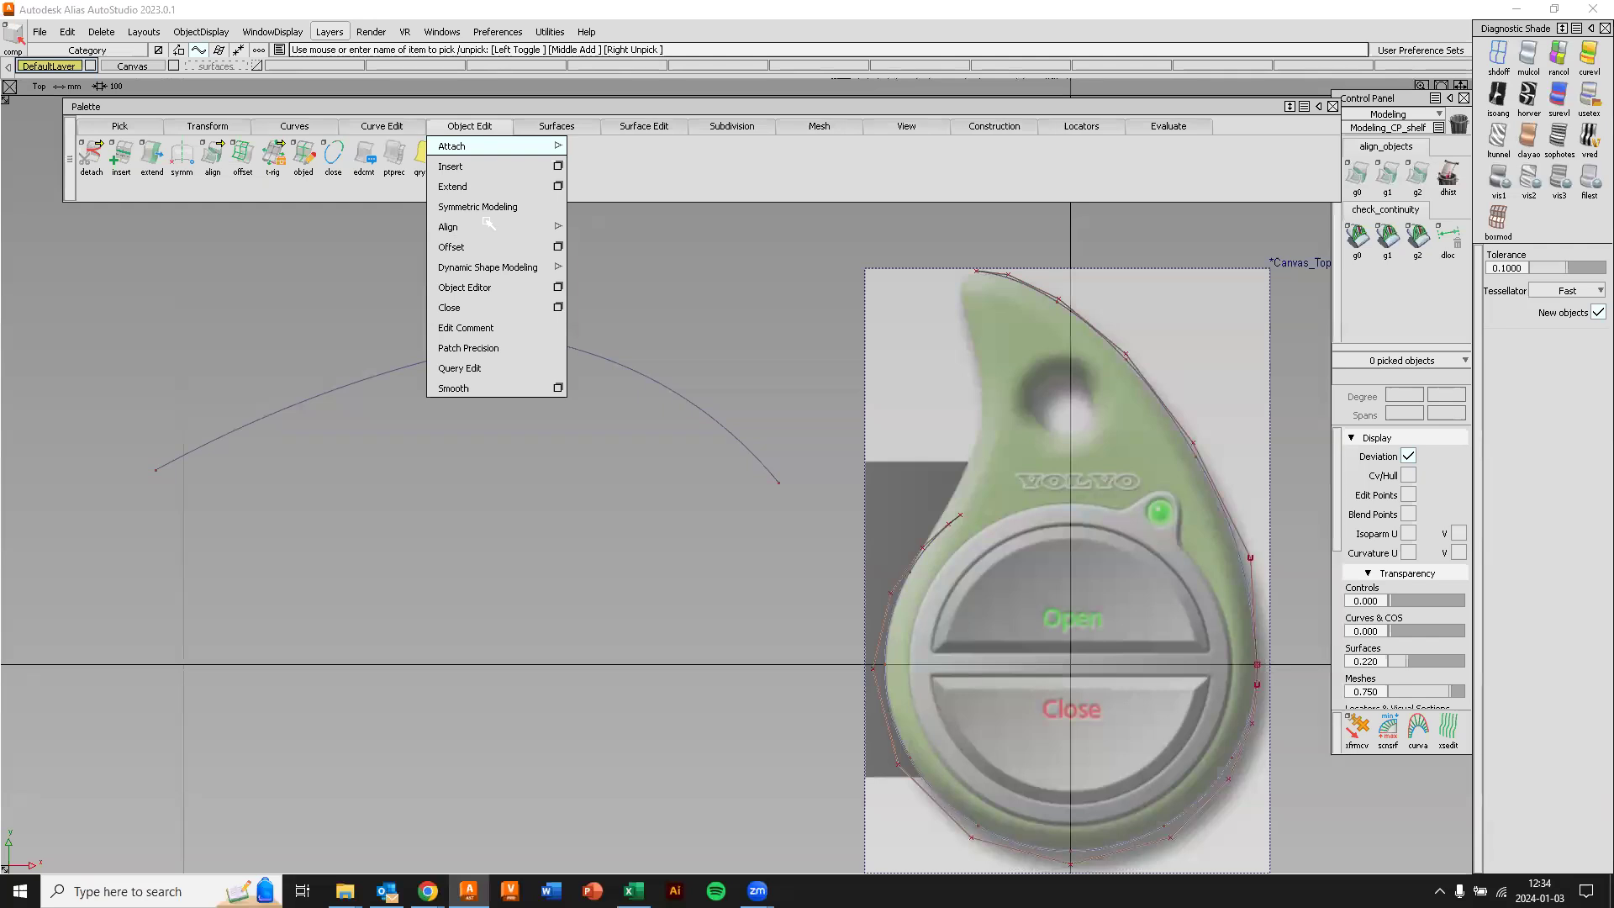
mouse_move(538, 232)
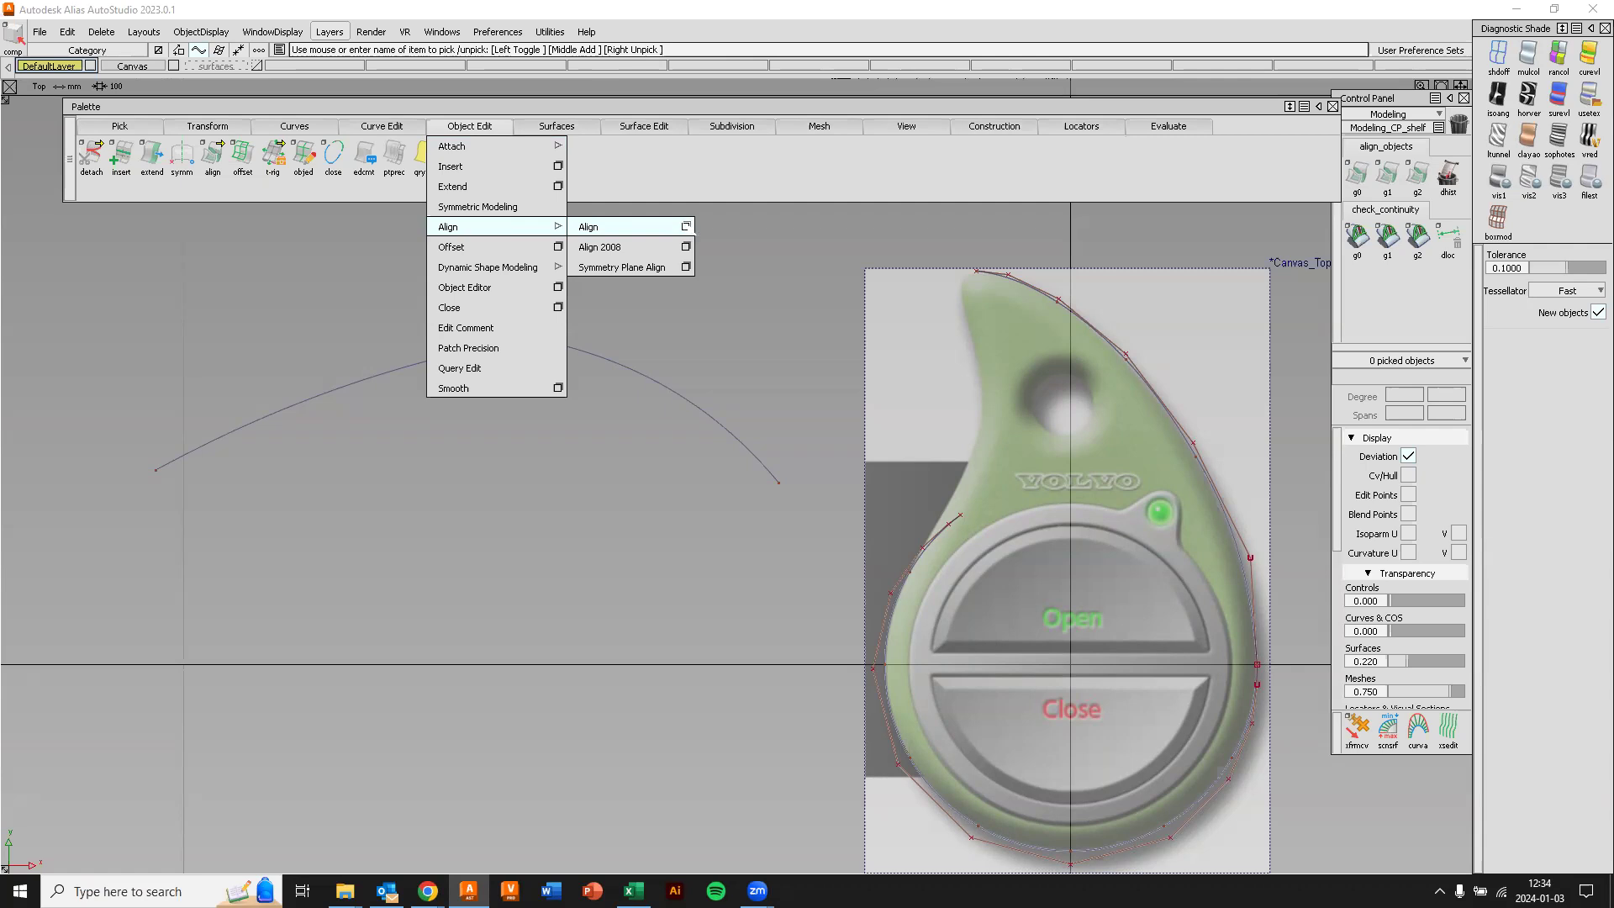
left_click(686, 226)
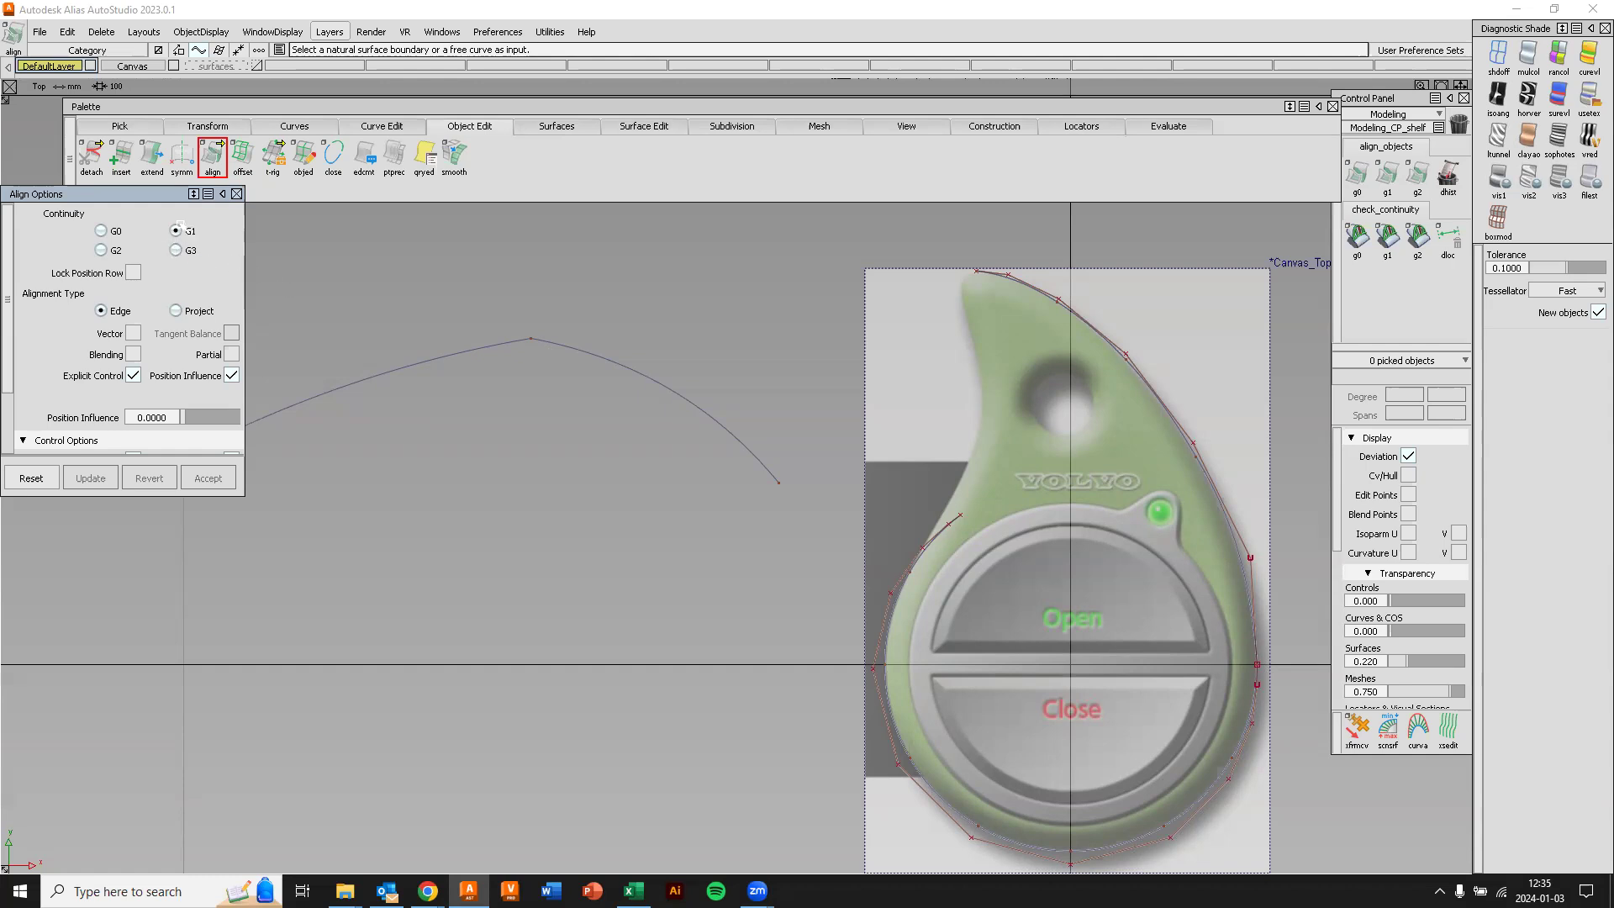
left_click(176, 230)
left_click(551, 344)
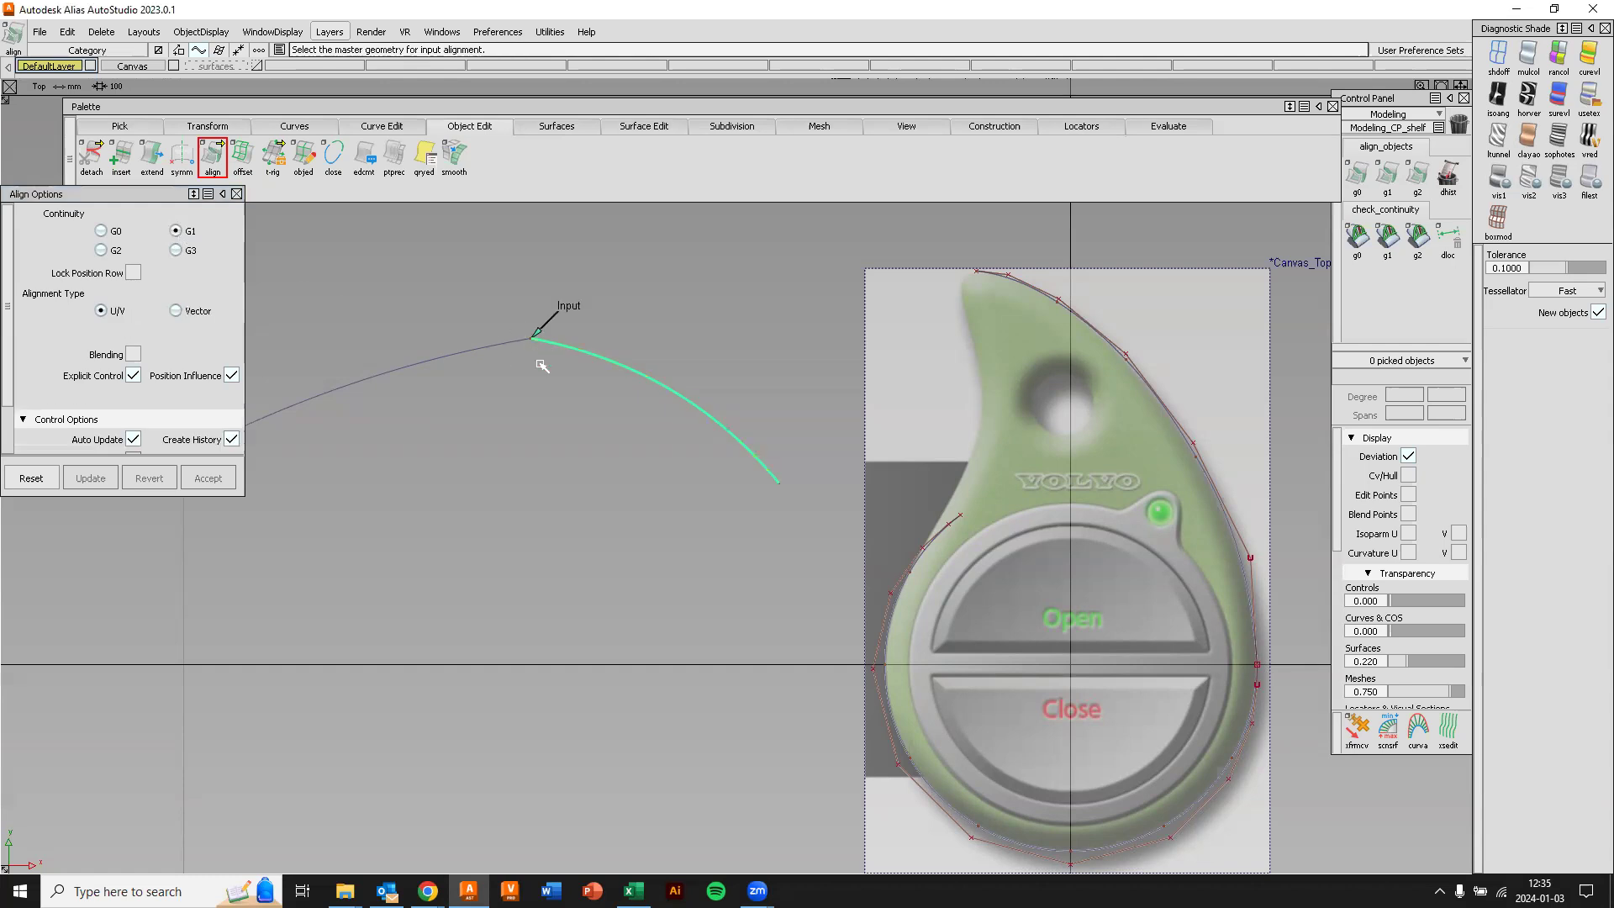
left_click(494, 345)
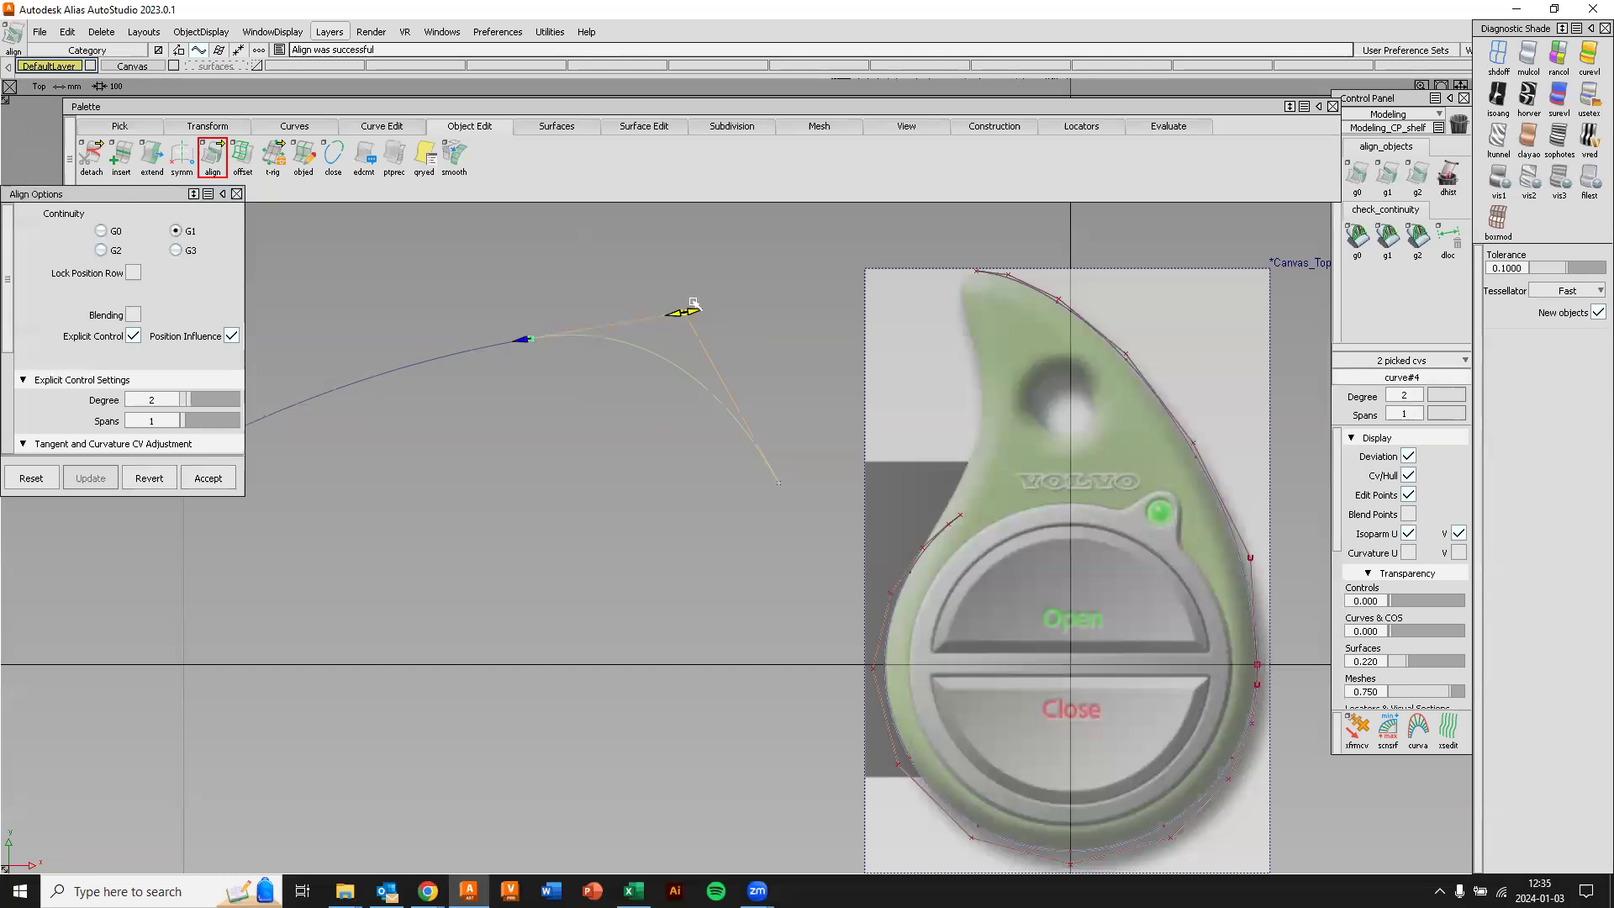
left_click_drag(700, 308, 788, 294)
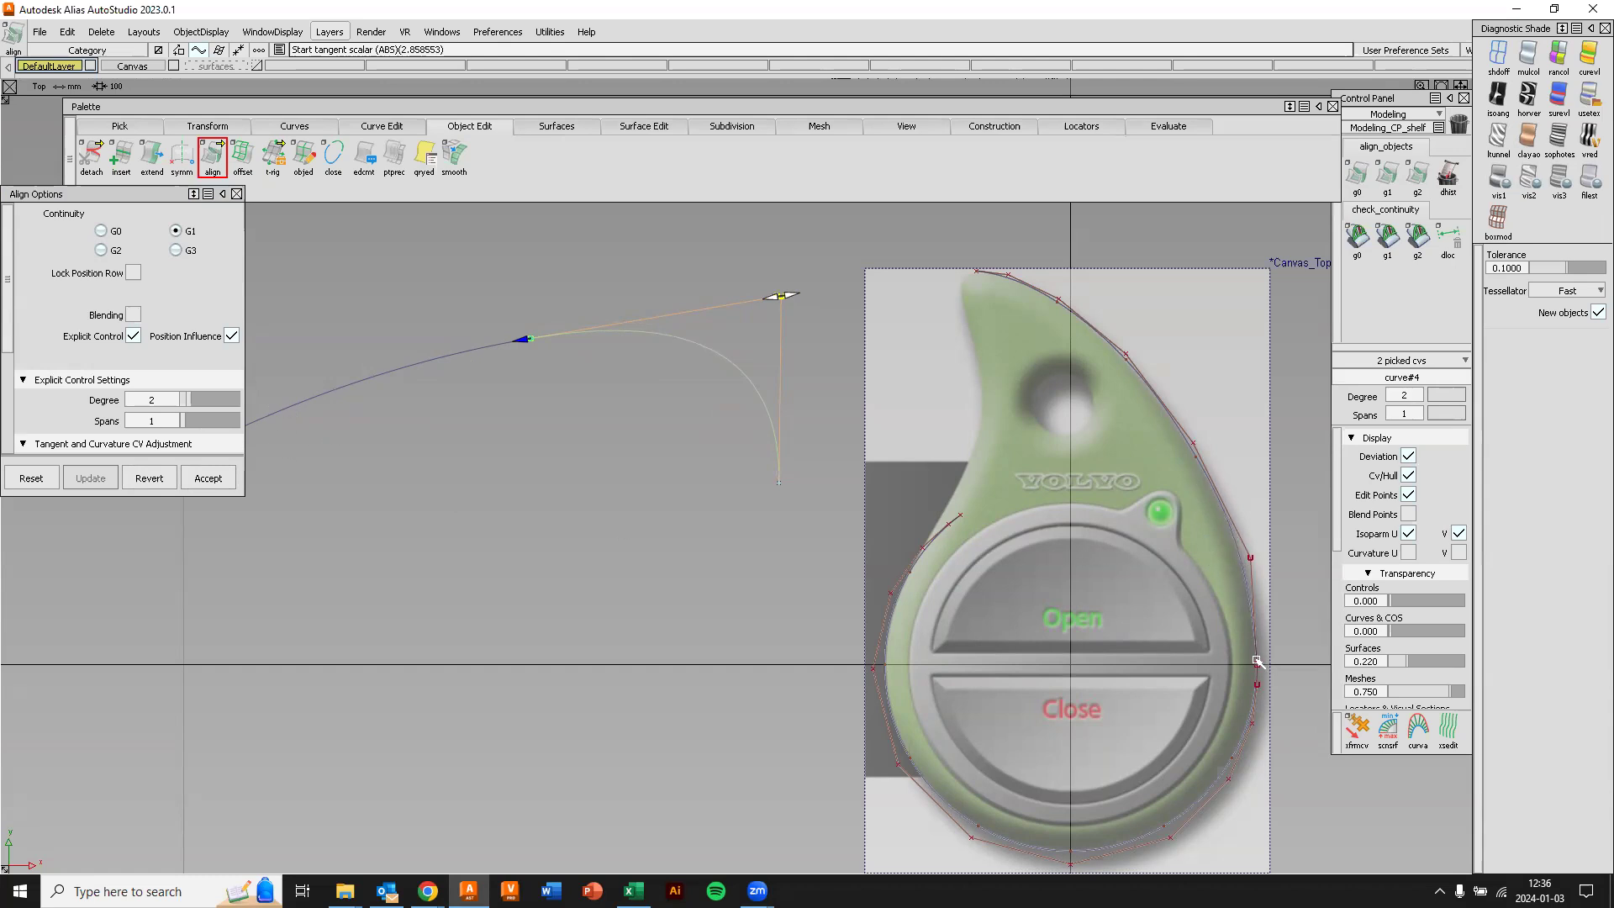
Pick both sample curves beside the canvas and delete them.
left_click_drag(623, 503, 568, 485, "ctrl+shift")
left_click_drag(506, 321, 560, 356)
key("Delete")
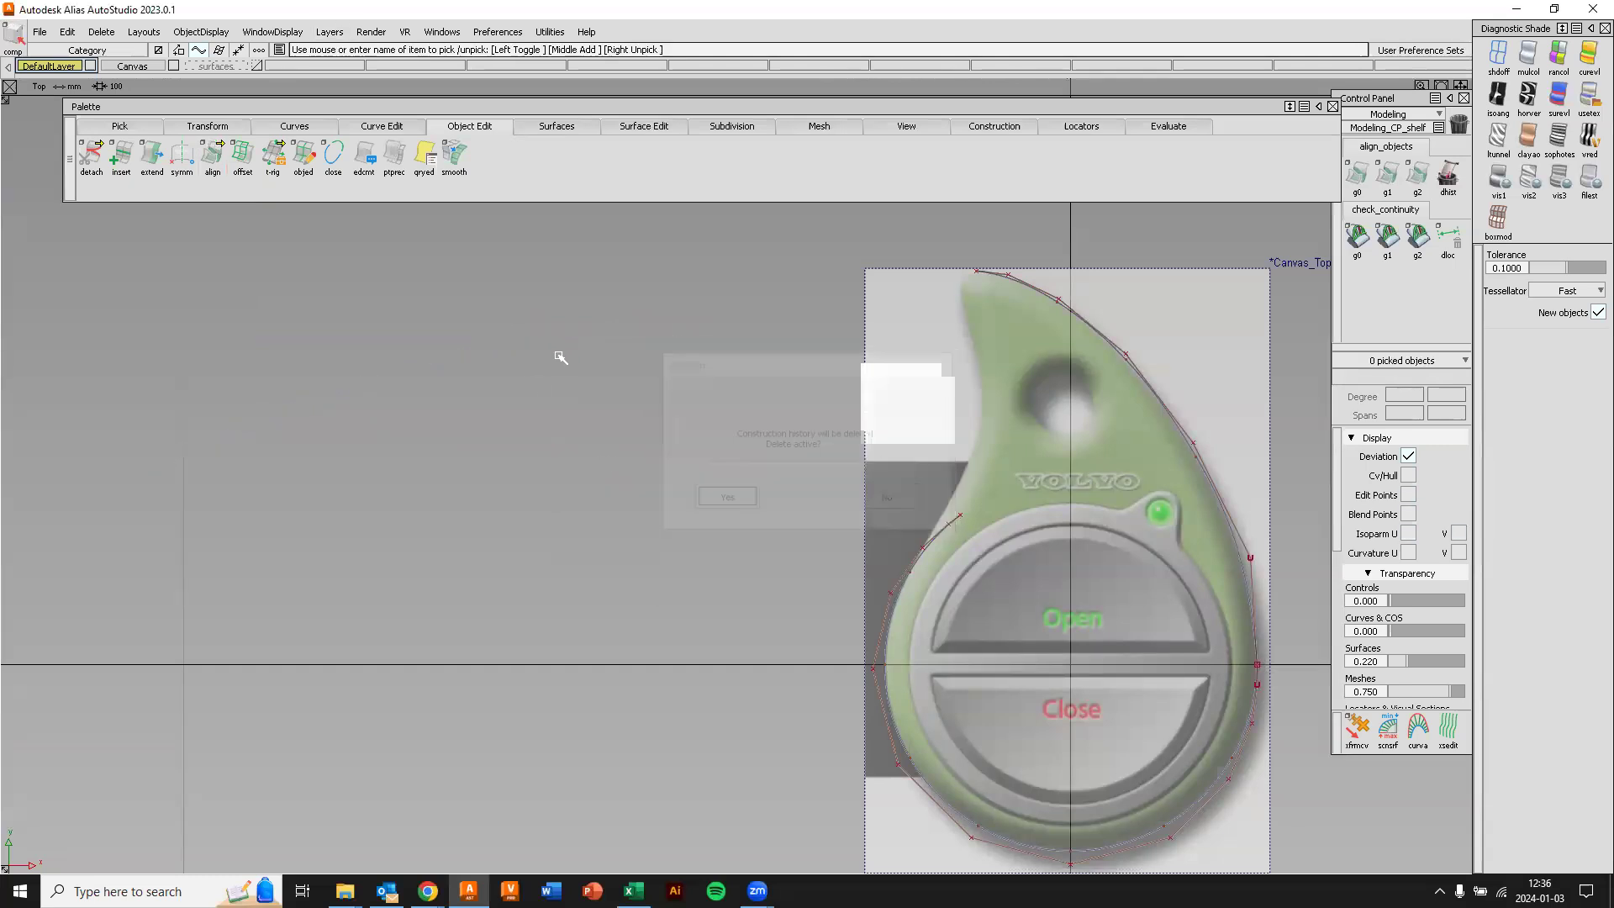
Set the canvas transparency to 0.8 to inspect where the right outline curve meets the circle arc.
middle_click_drag(1271, 689, 824, 578, "alt+shift")
right_click_drag(859, 613, 1027, 526, "alt+shift")
middle_click_drag(1027, 526, 875, 440, "alt+shift")
right_click_drag(839, 506, 857, 471, "alt+shift")
middle_click_drag(854, 476, 833, 561, "alt+shift")
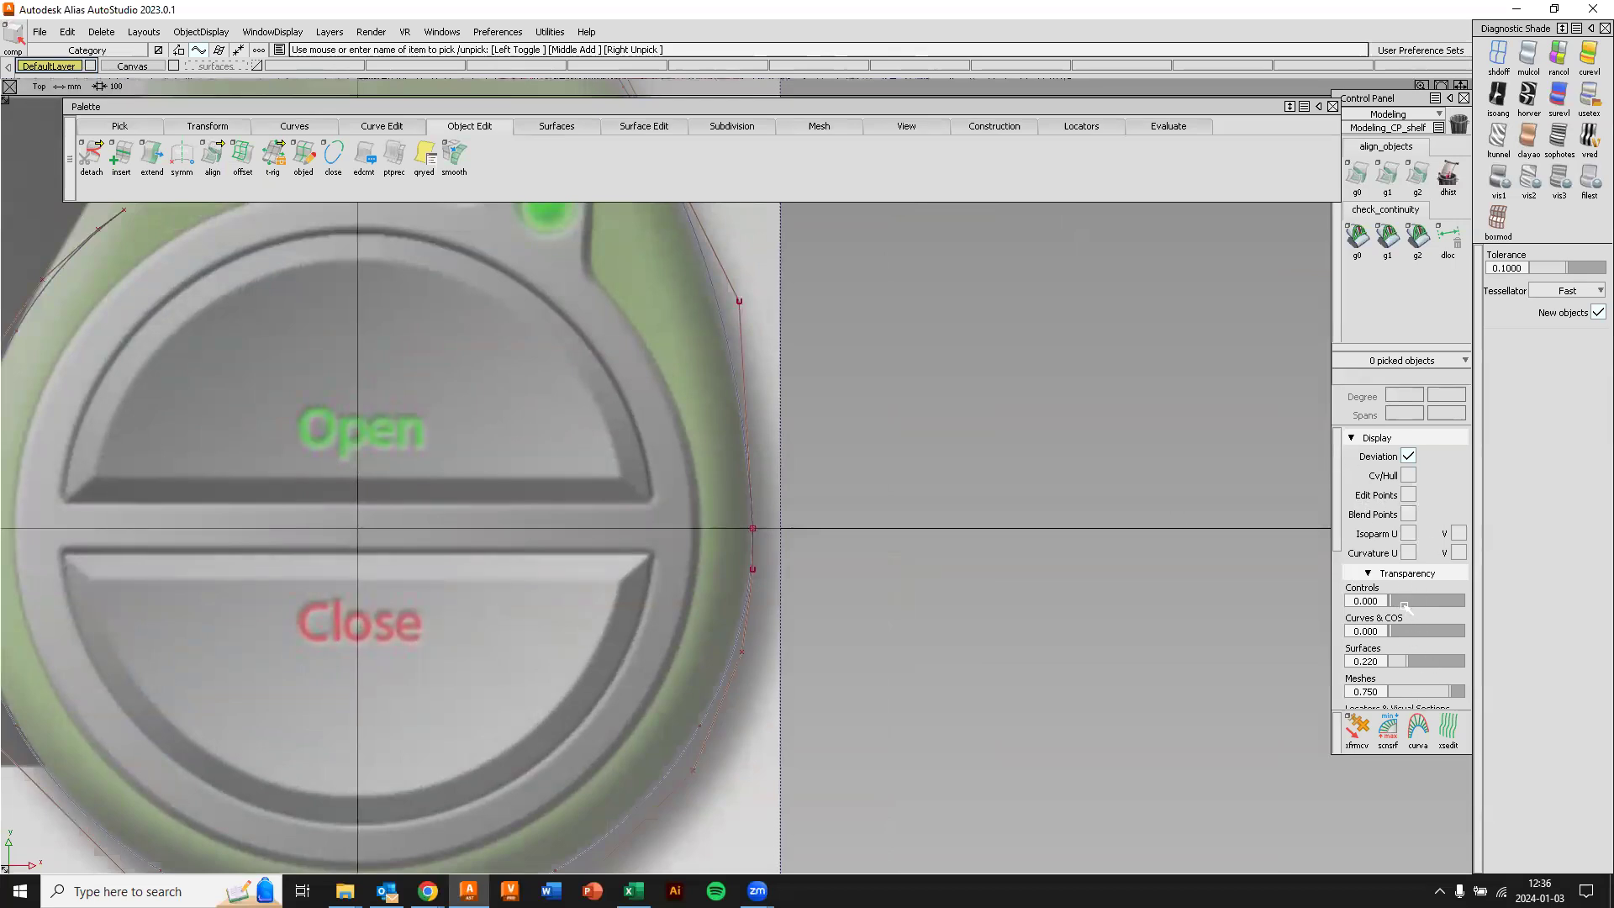
scroll(1422, 658, "down", 3)
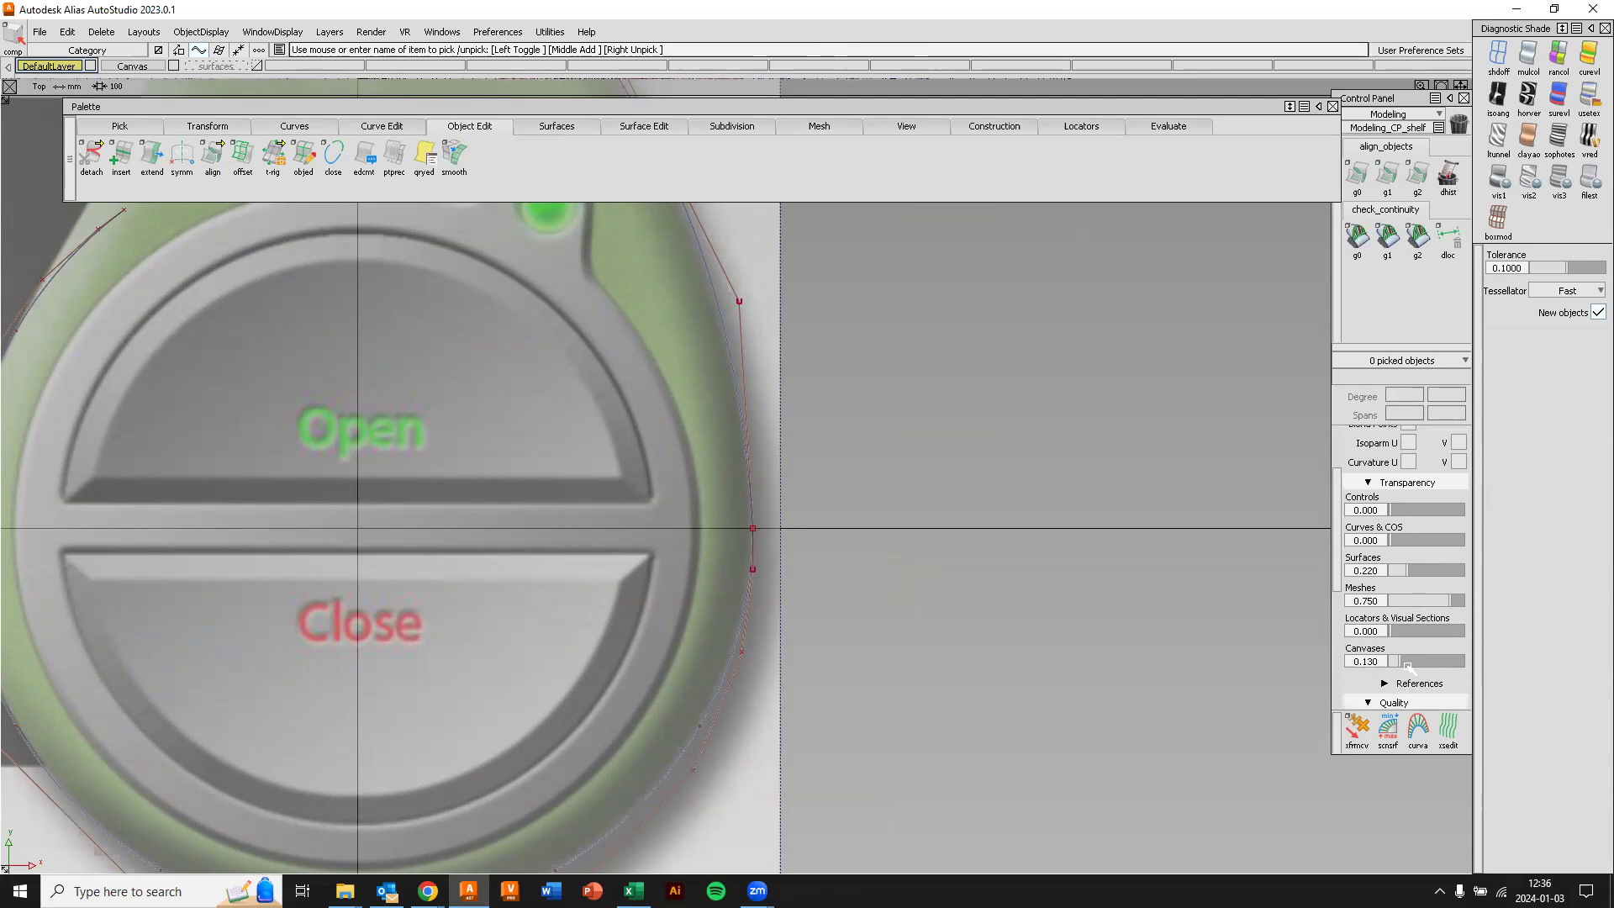
left_click_drag(1402, 661, 1455, 661)
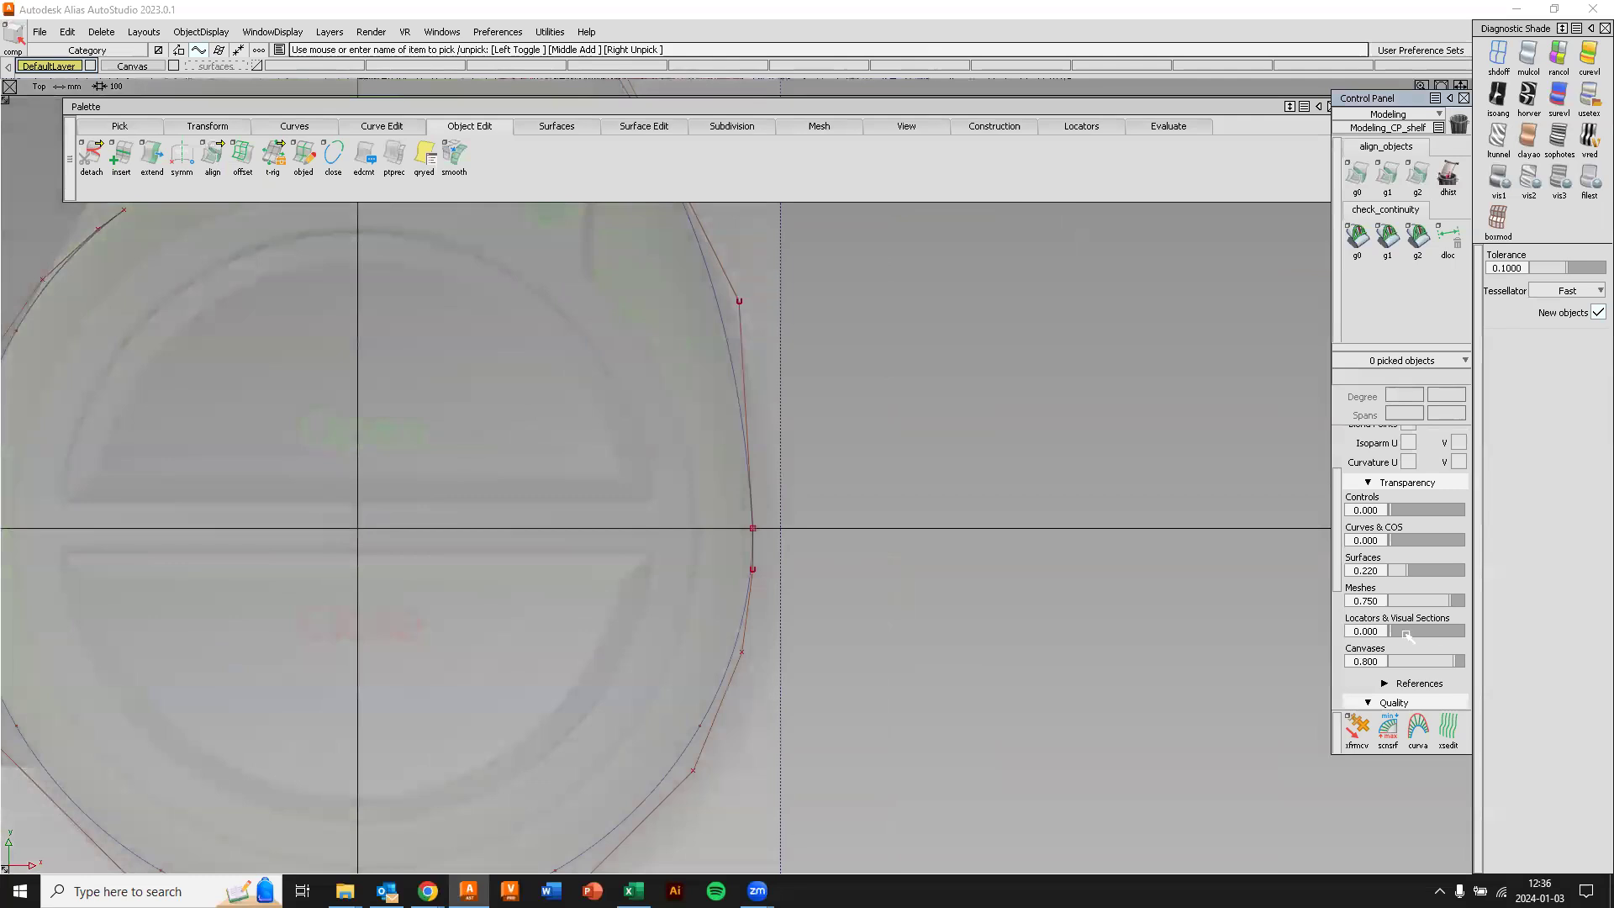
Align the lower end of the right outline curve to the circle arc with G1 continuity.
left_click(484, 128)
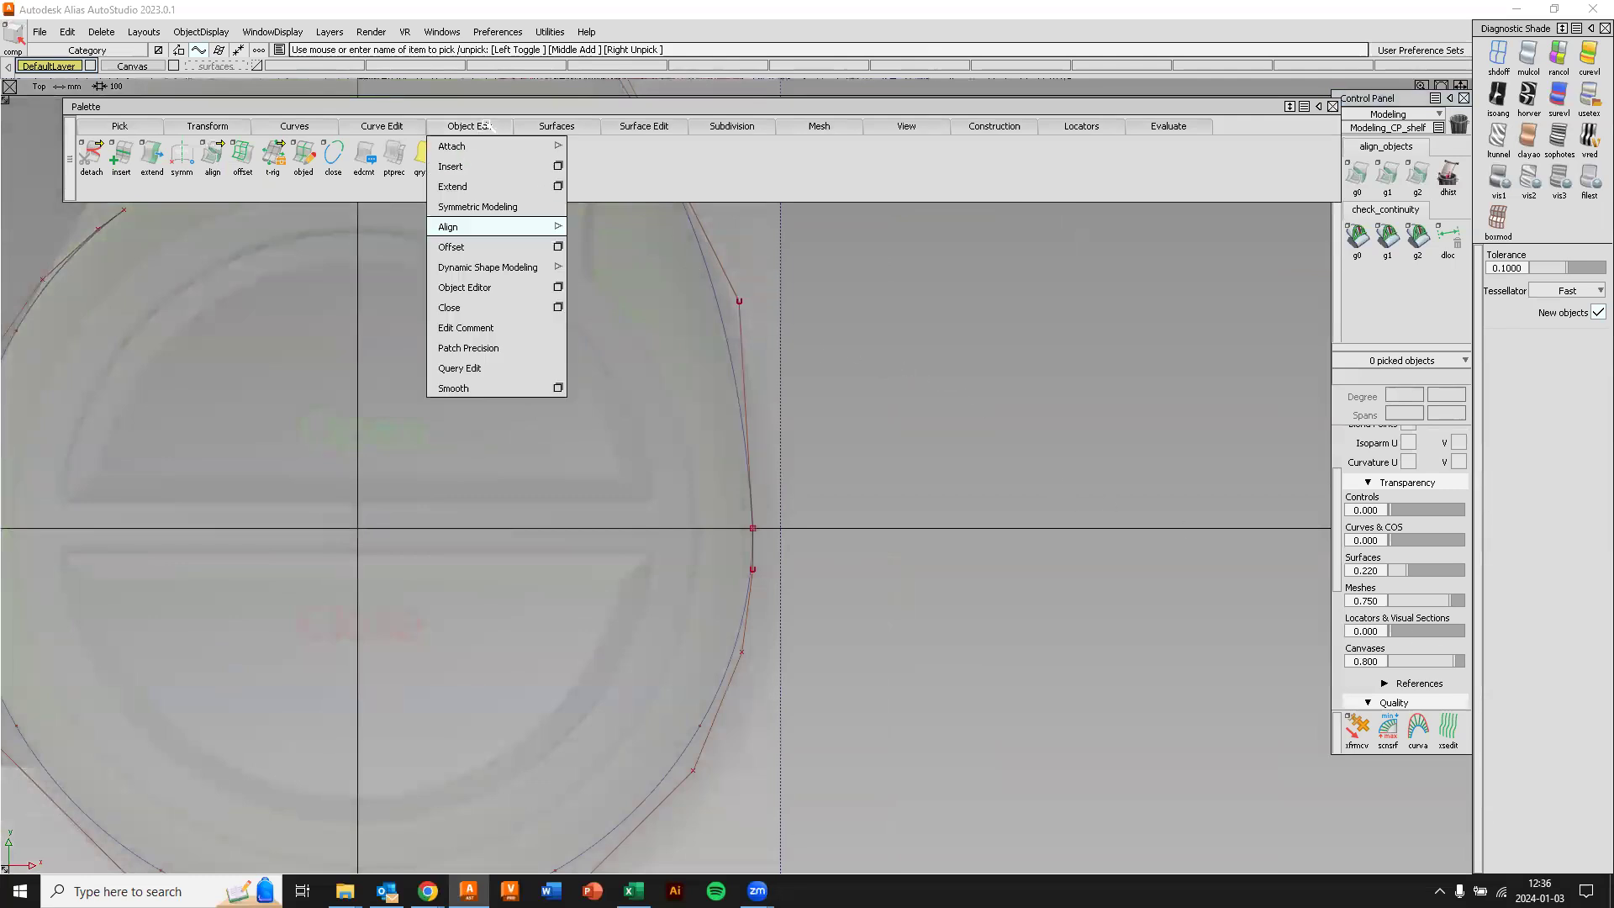
mouse_move(496, 228)
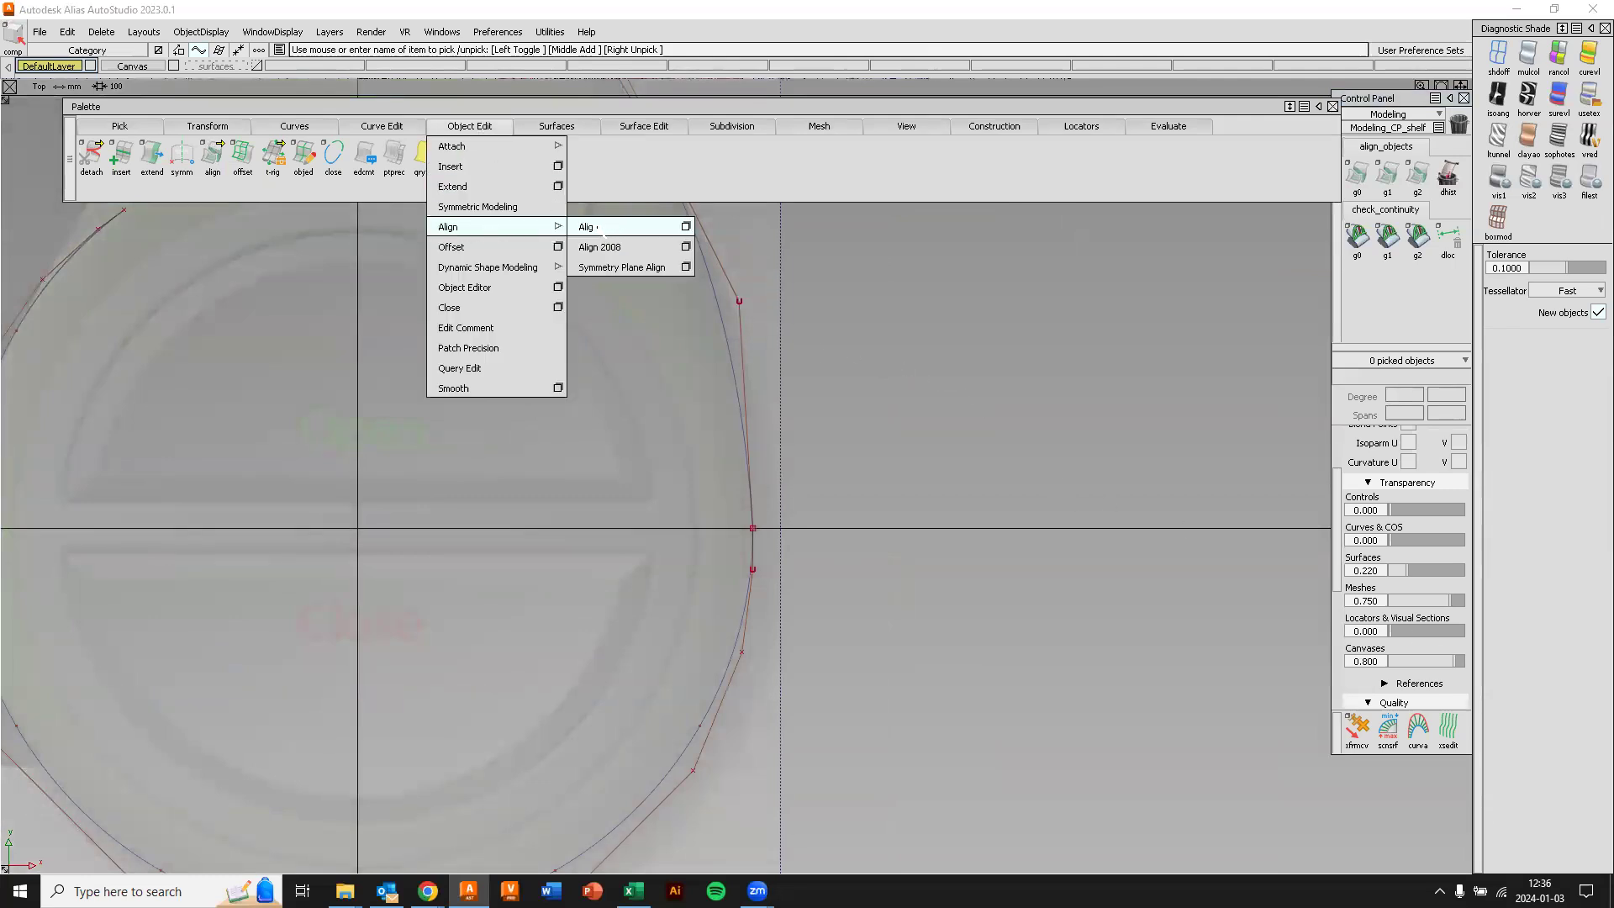
left_click(686, 226)
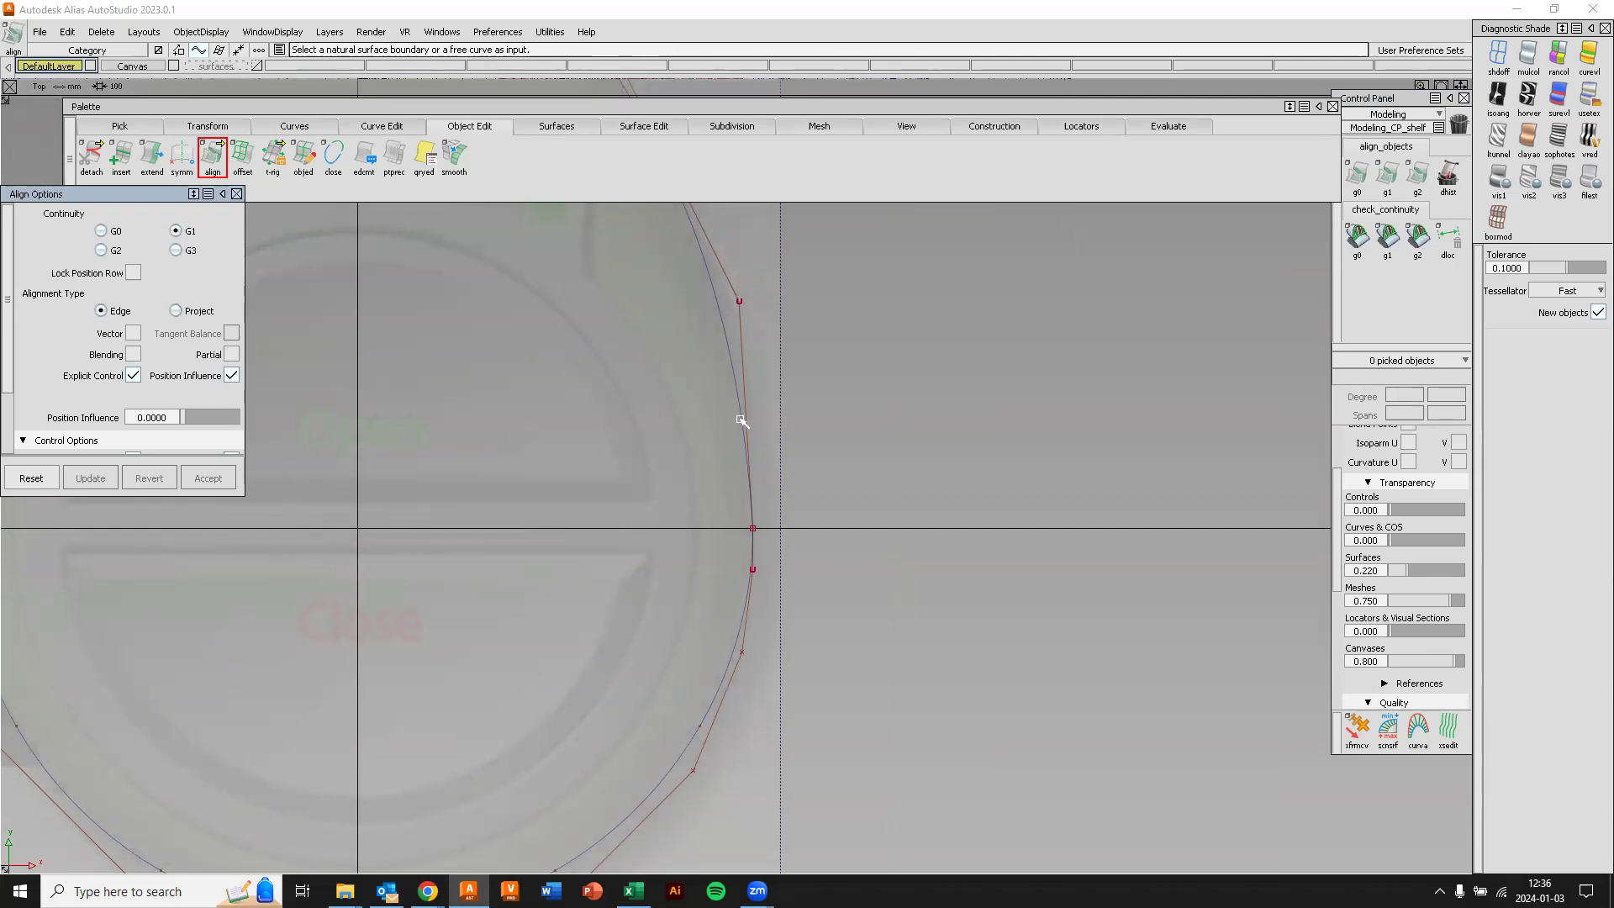
right_click_drag(838, 416, 828, 522, "alt+shift")
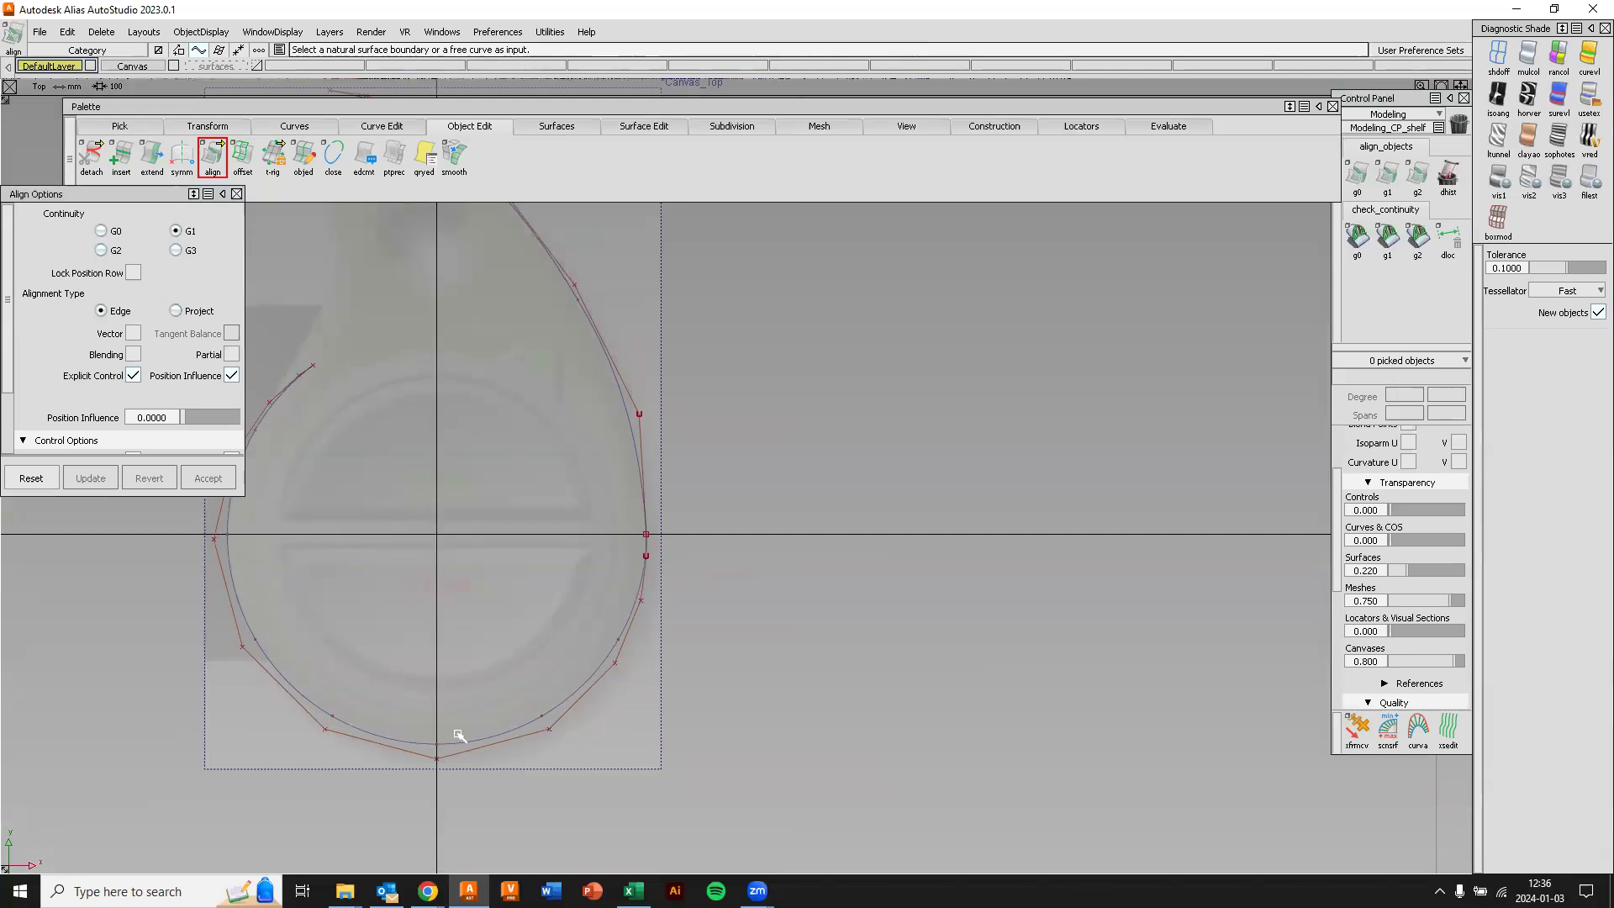
right_click_drag(623, 566, 715, 438, "alt+shift")
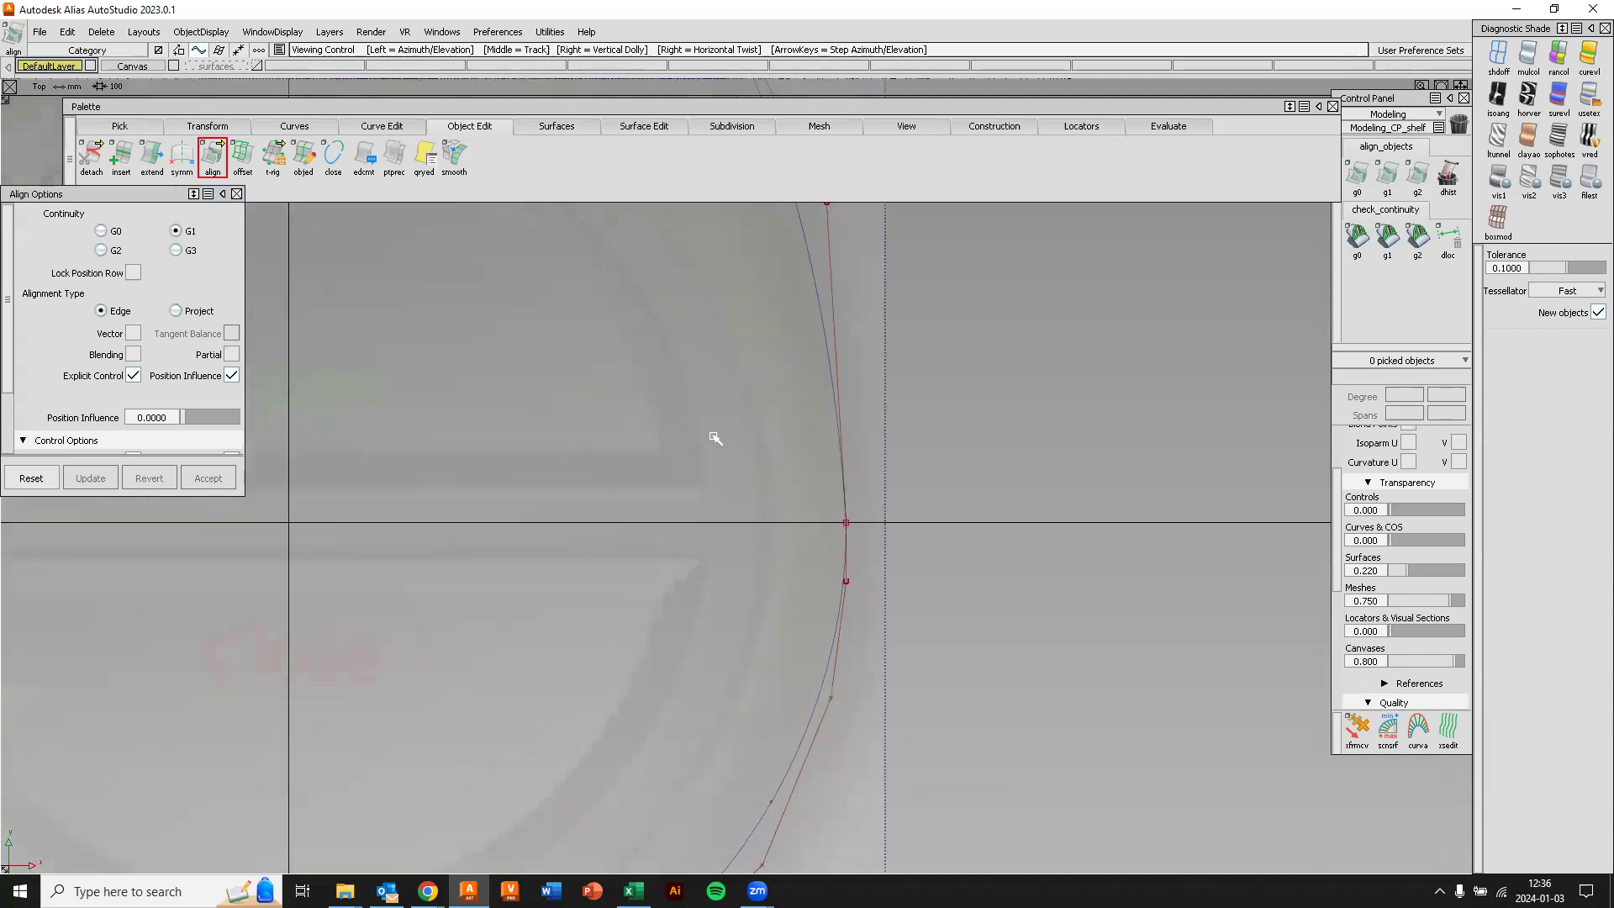
left_click(840, 440)
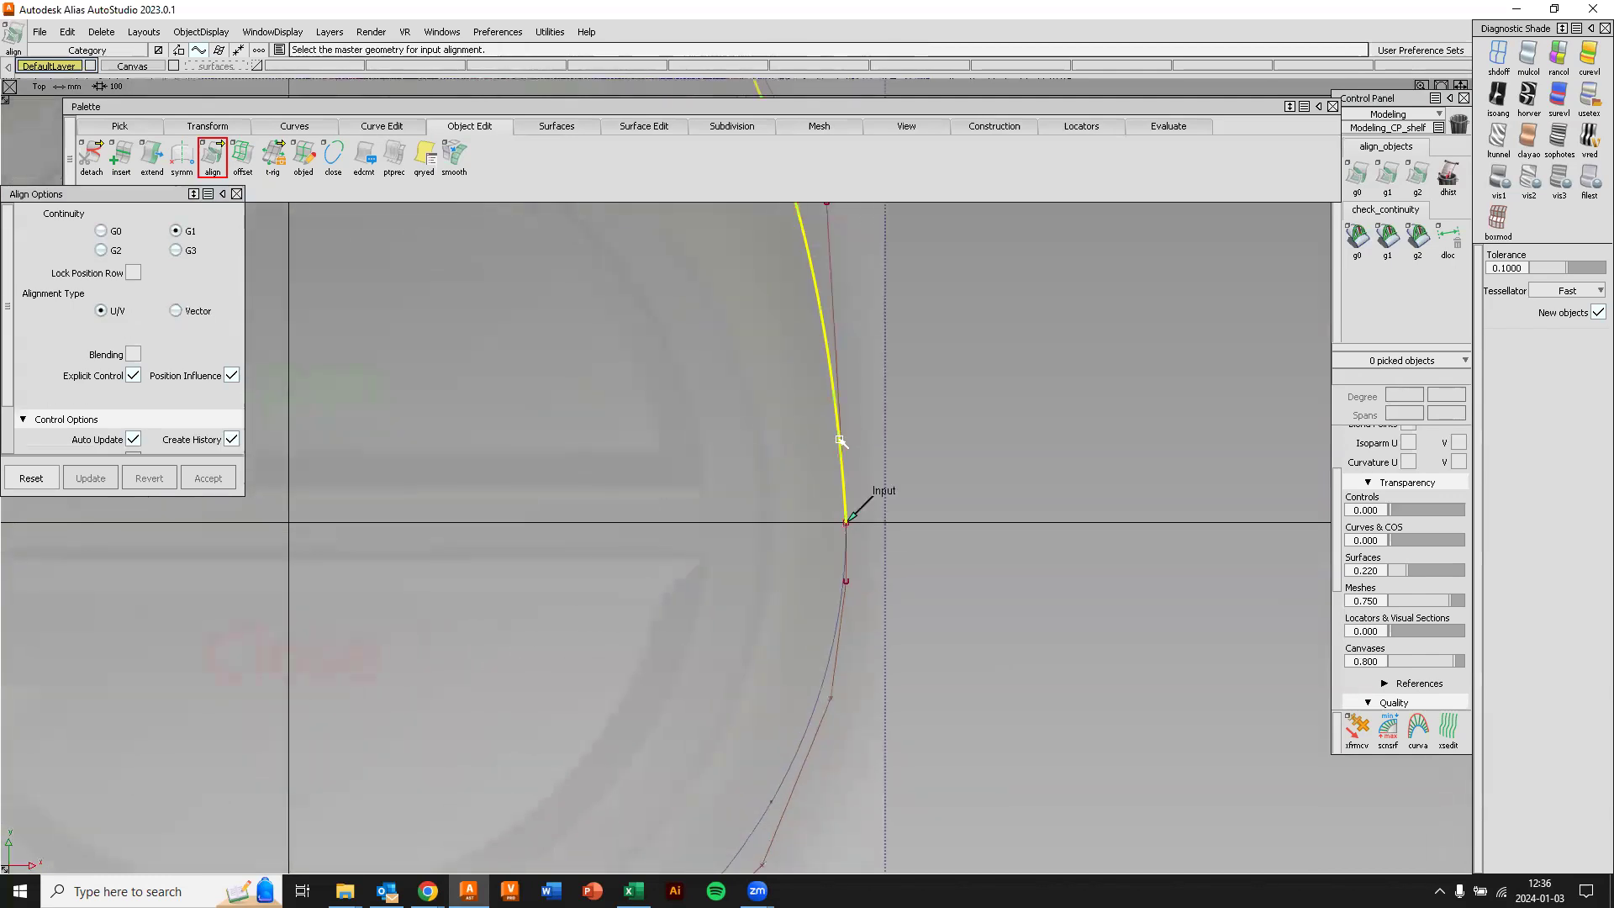
left_click(847, 545)
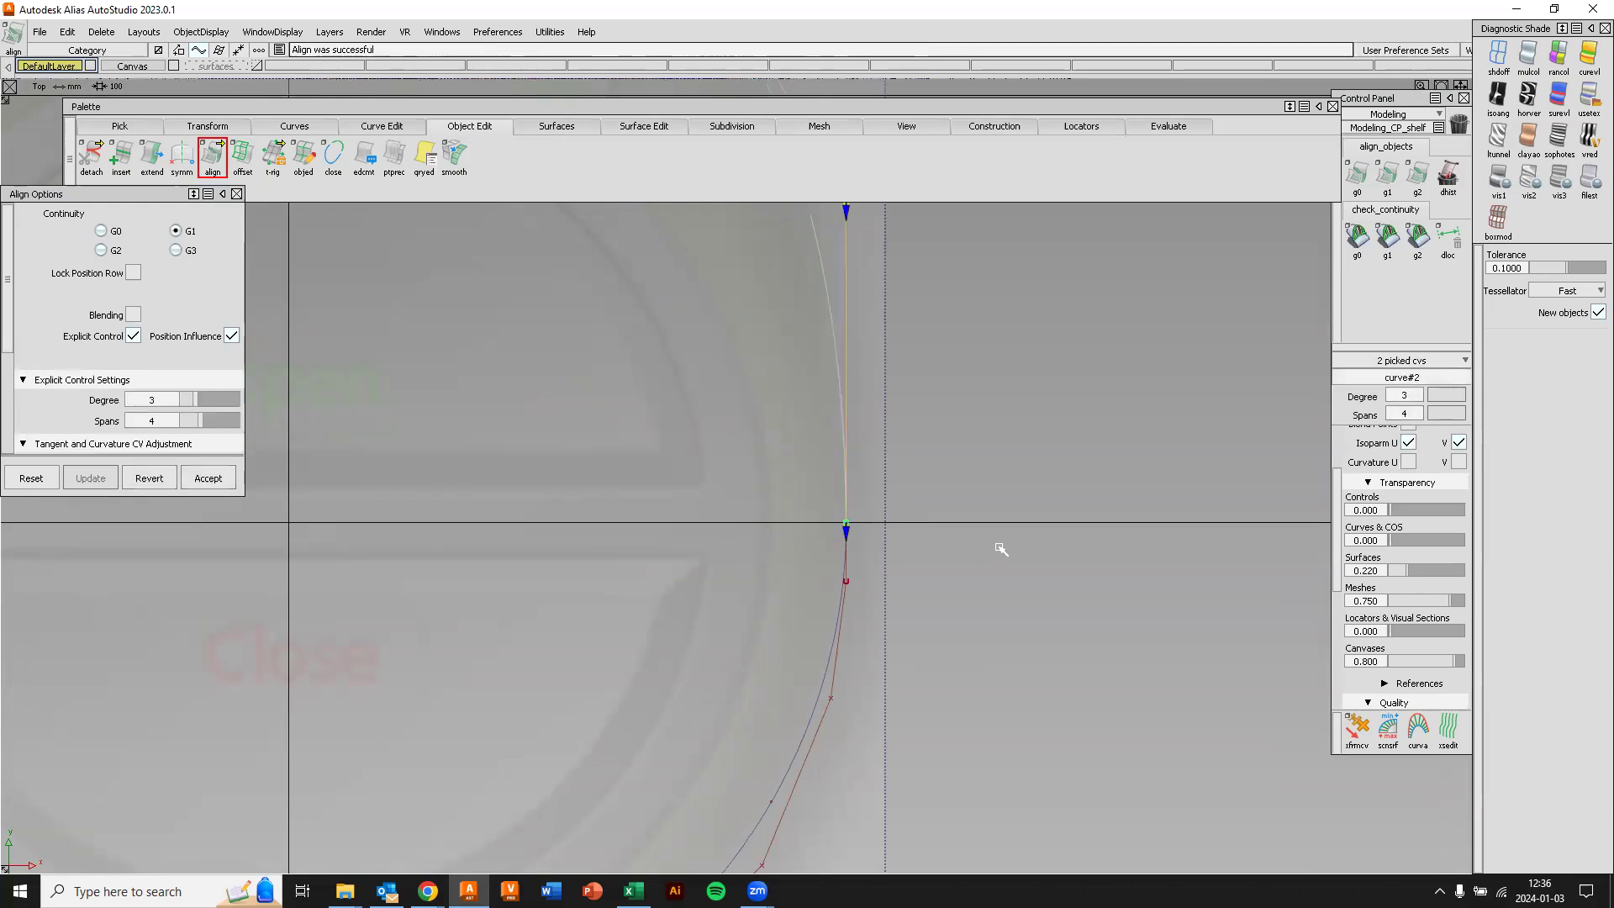
Shorten the aligned curve's start tangent to follow the fob's right edge, and set the canvas transparency to 0.33.
middle_click_drag(972, 396, 957, 628, "alt+shift")
left_click_drag(838, 439, 830, 496)
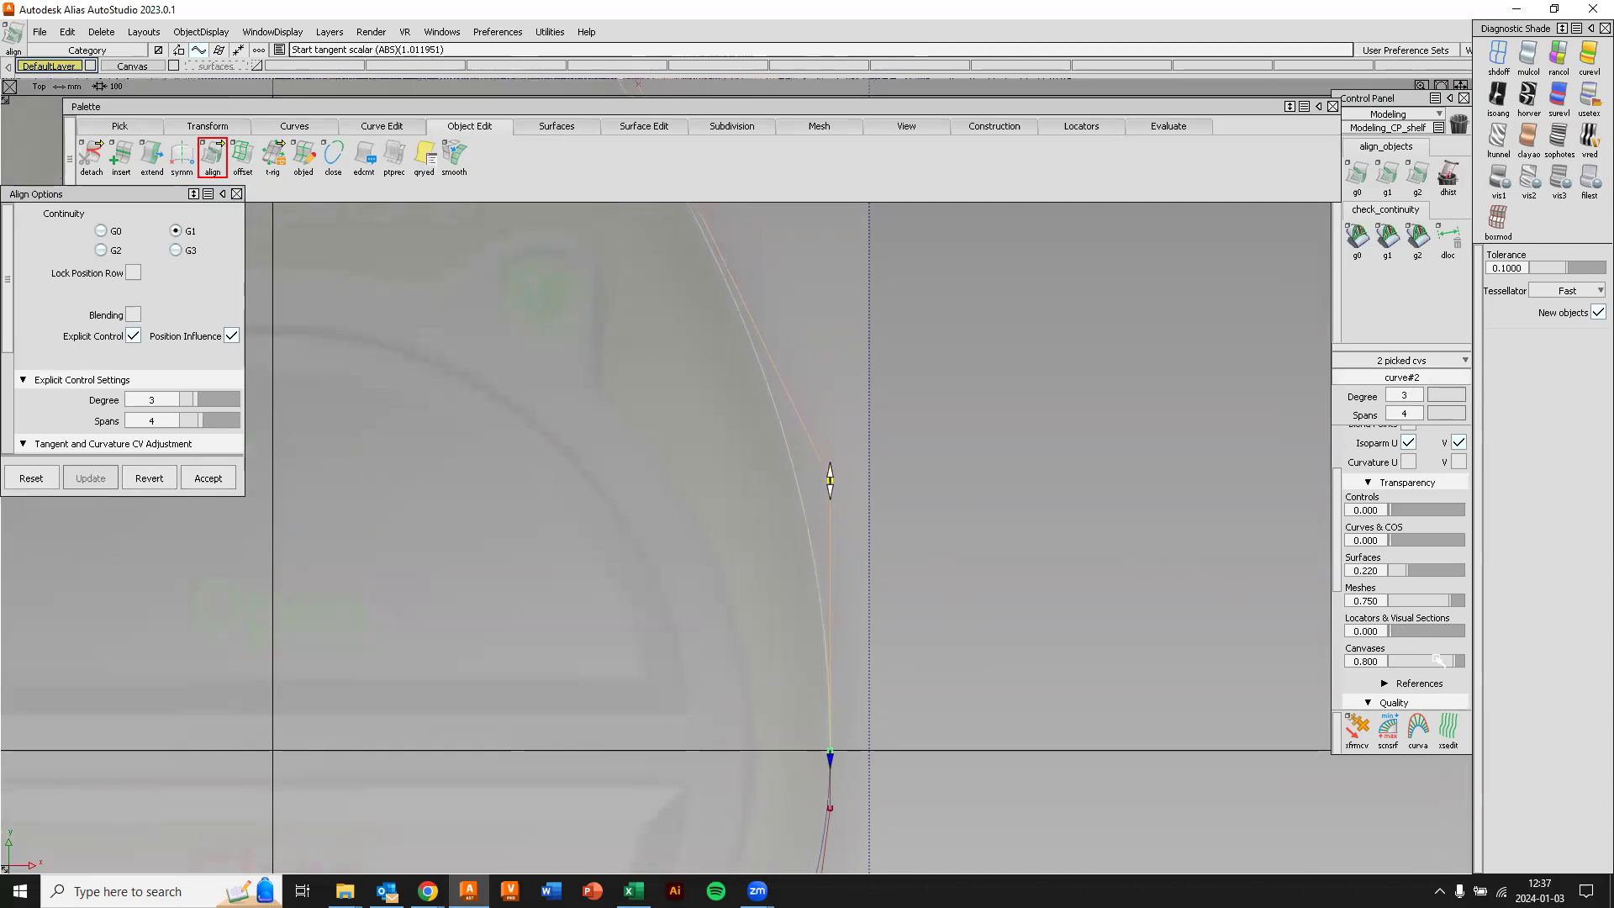
left_click_drag(1453, 663, 1417, 663)
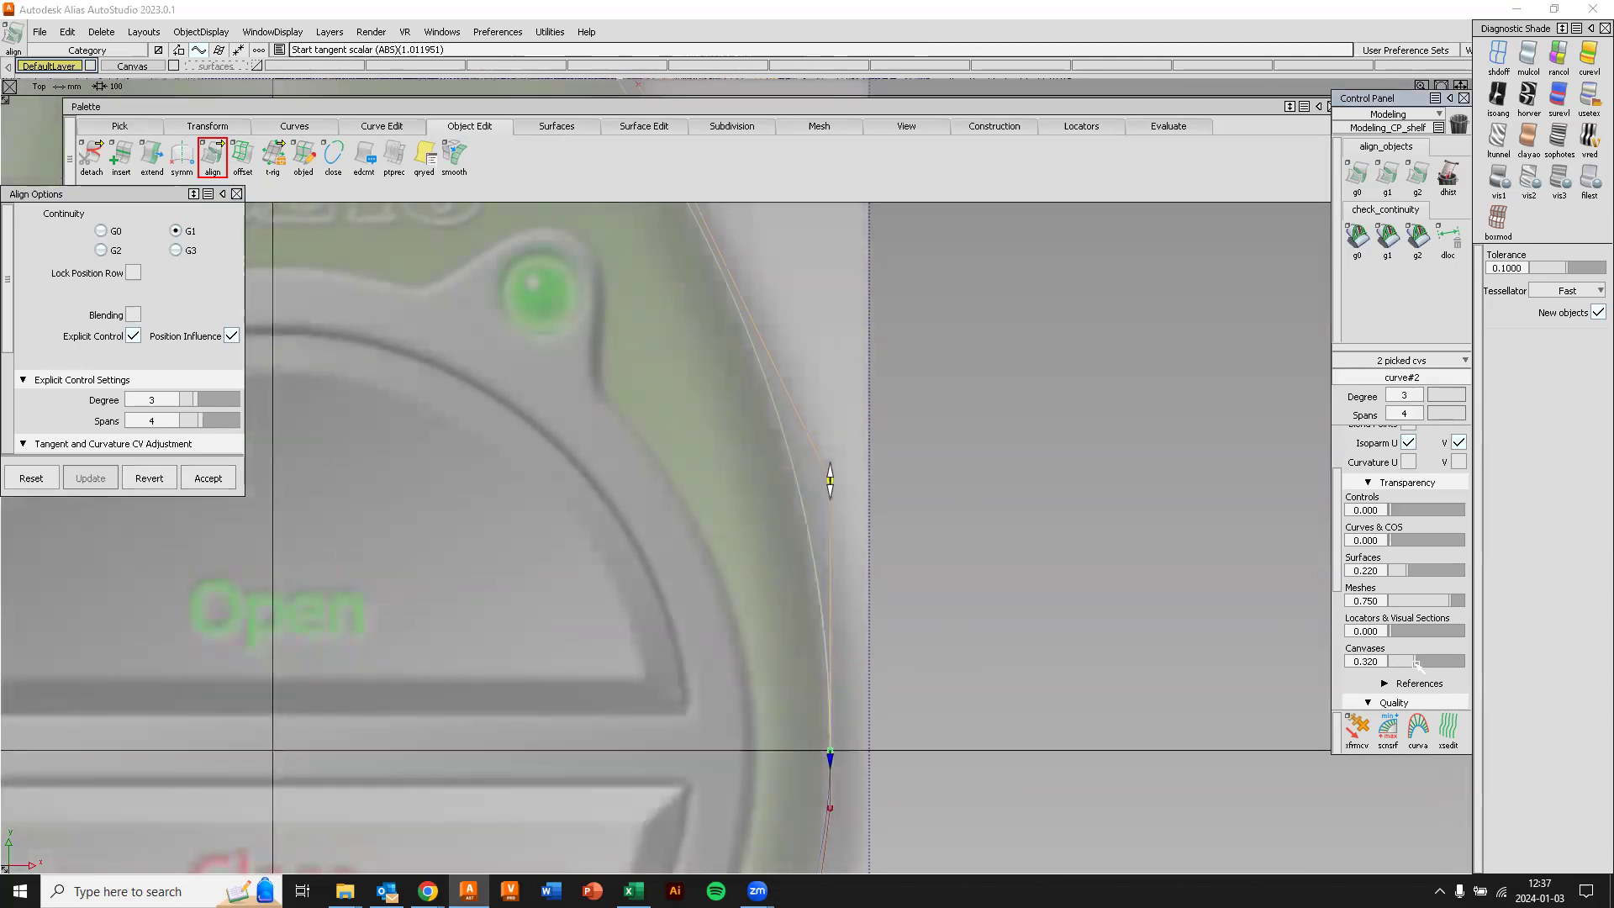
left_click_drag(830, 482, 835, 501)
Pick the CV just above the tangent CV on the right outline curve and move it to fit the fob's edge.
middle_click_drag(929, 447, 919, 633, "alt+shift")
left_click_drag(1004, 477, 1069, 424, "ctrl+shift")
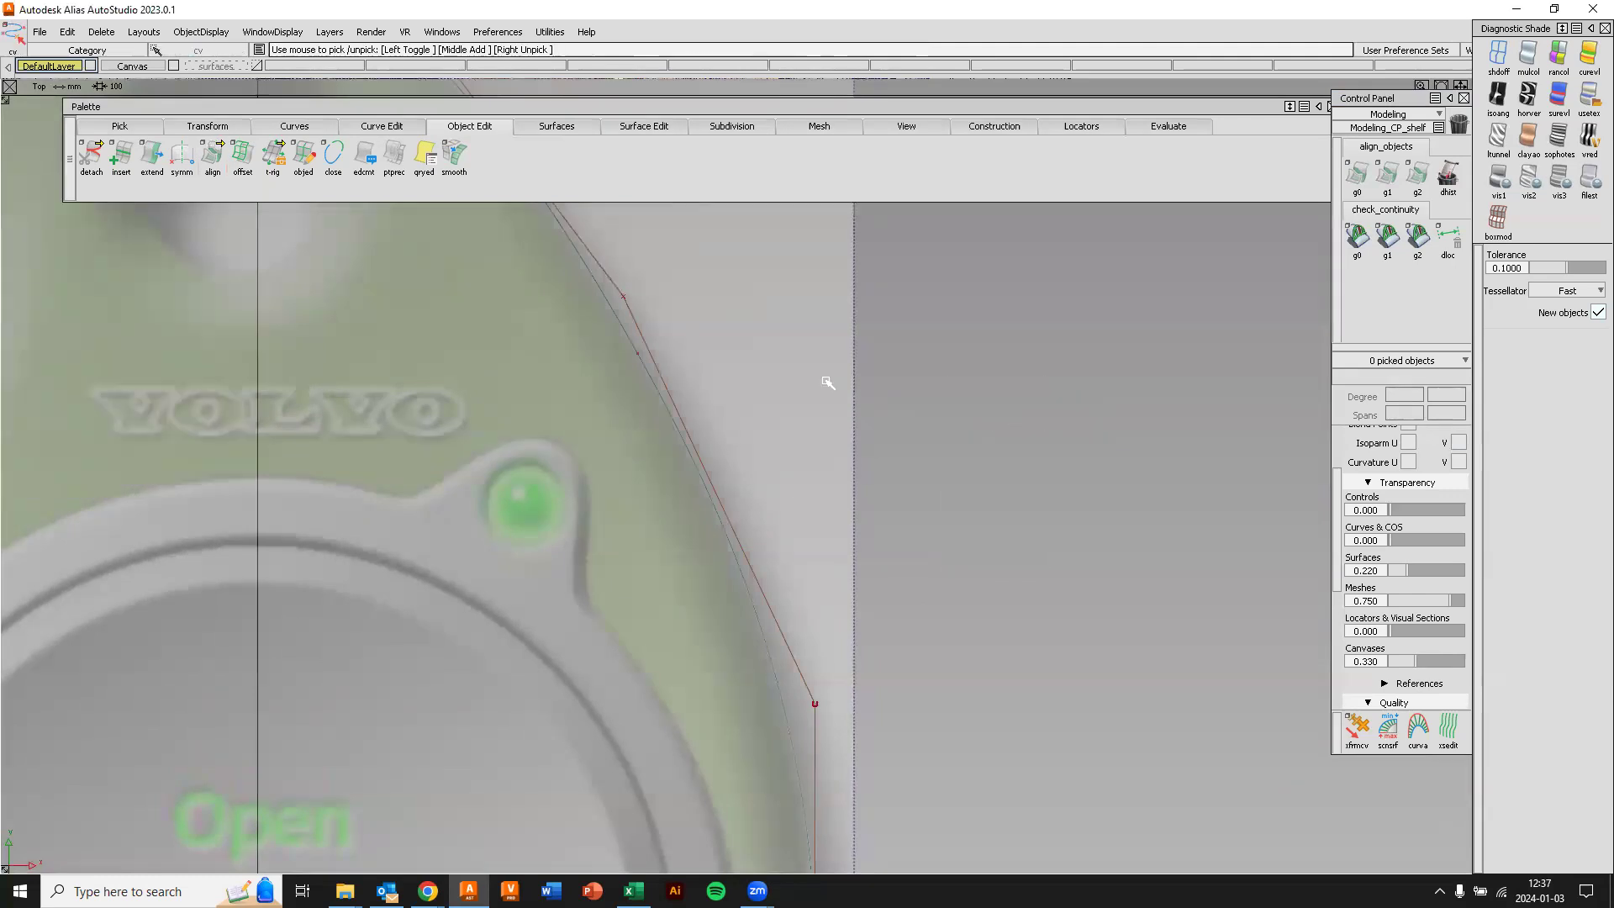
left_click(625, 298)
left_click_drag(976, 400, 905, 288, "ctrl+shift")
left_click_drag(939, 379, 938, 367)
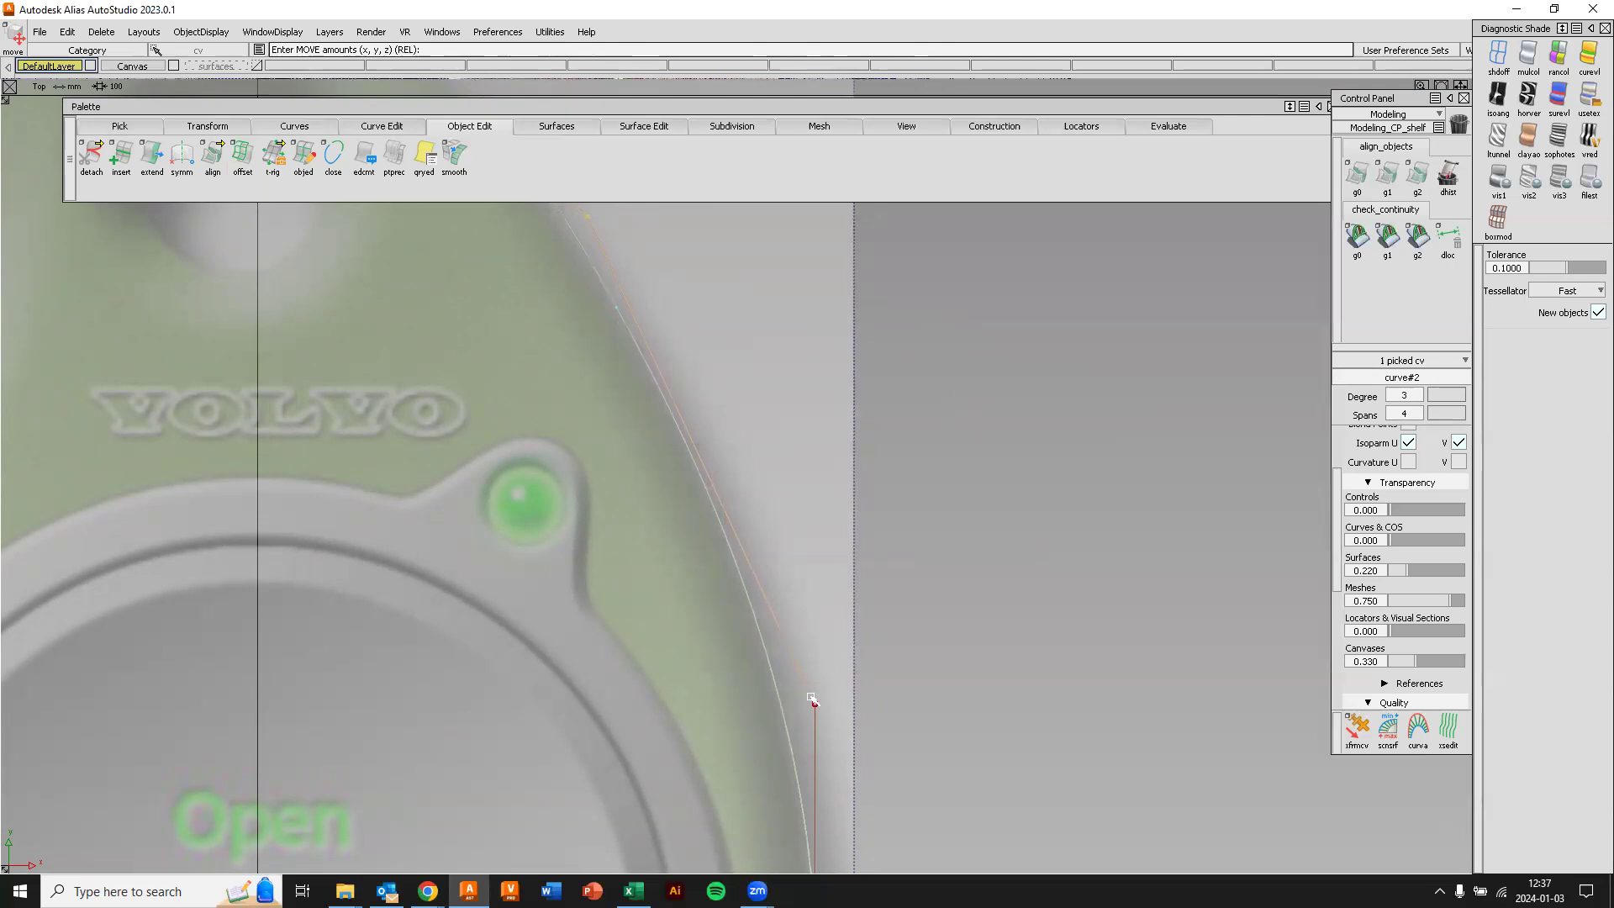
Adjust the upper CVs of the right outline curve so it follows the fob's edge beside the hole, and clear the selection.
right_click_drag(933, 482, 915, 623, "alt+shift")
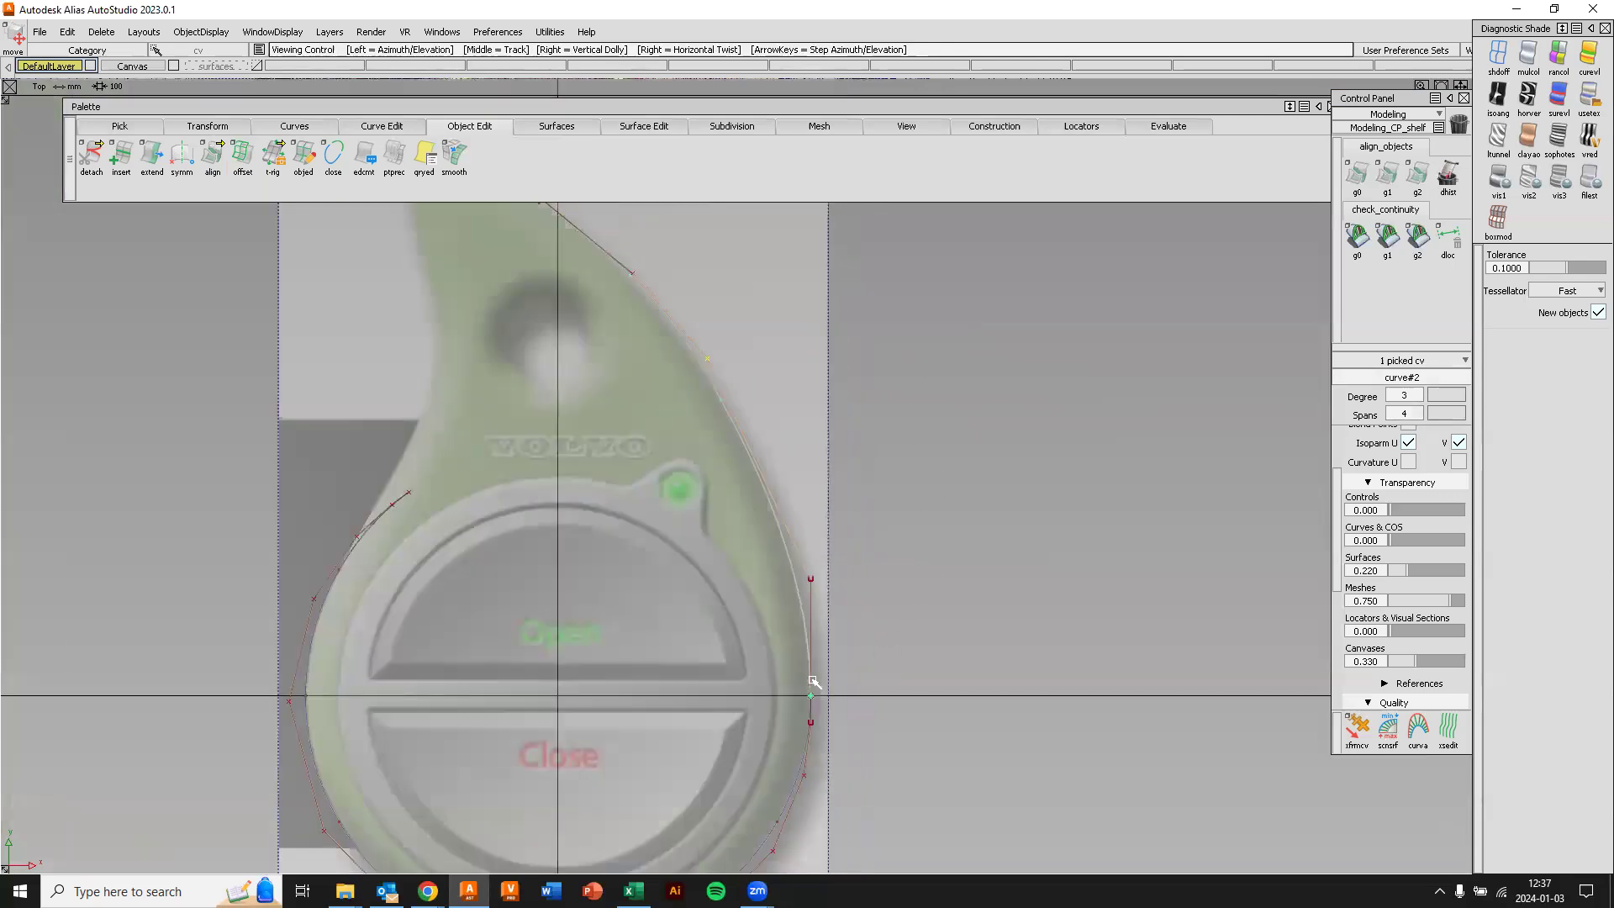
right_click_drag(900, 520, 975, 477, "alt+shift")
middle_click_drag(975, 477, 992, 740, "alt+shift")
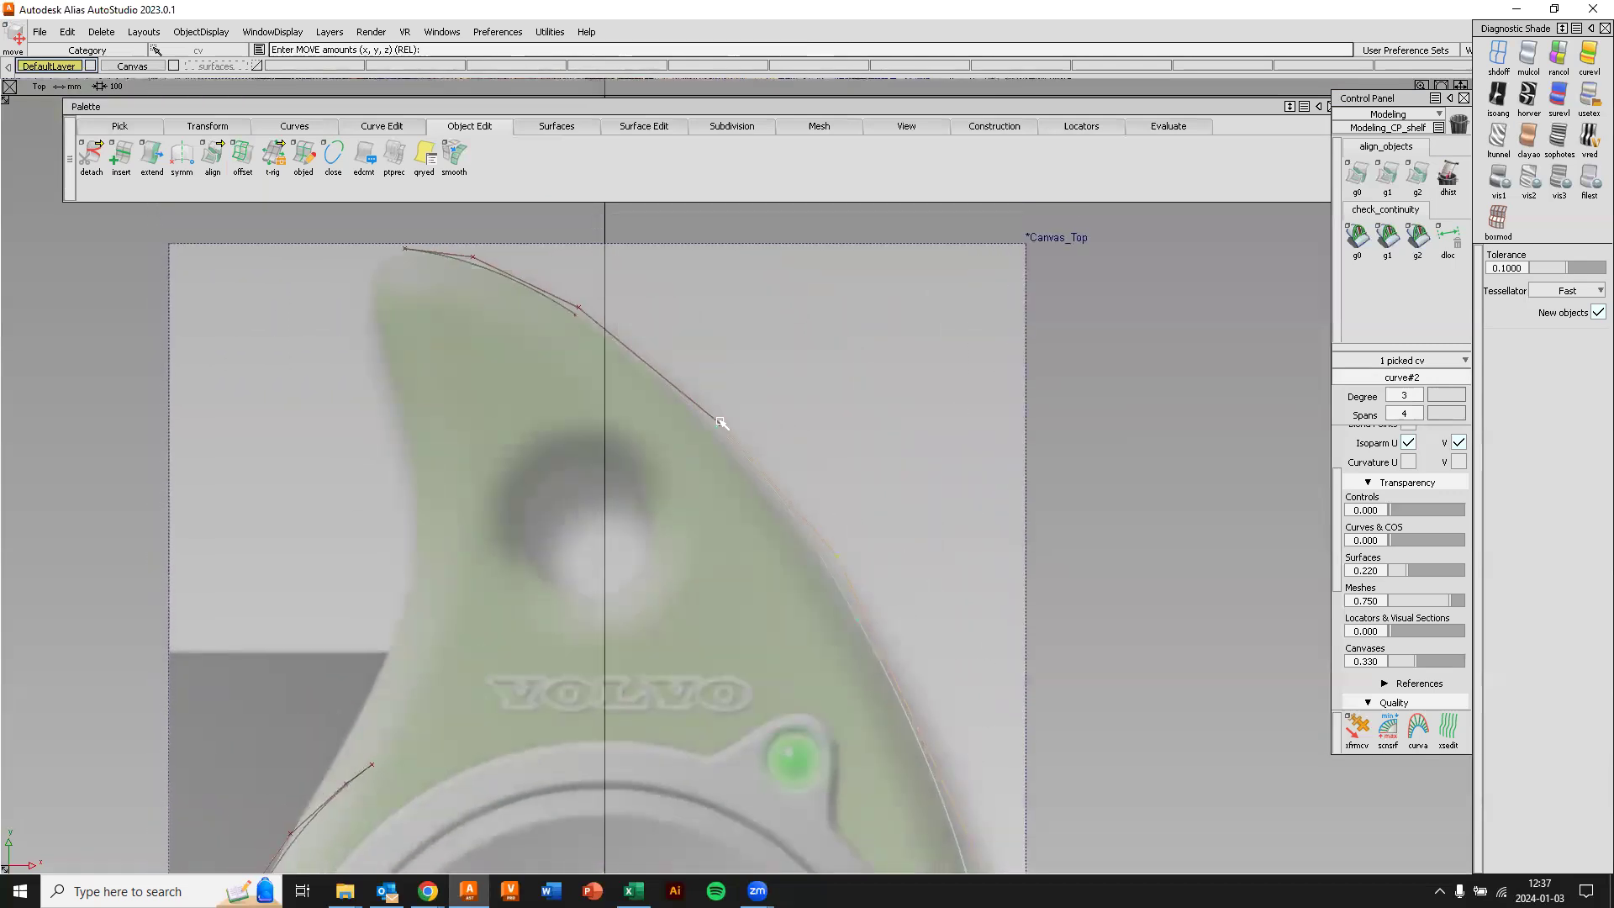
left_click_drag(722, 426, 713, 429)
left_click_drag(1106, 515, 1094, 499)
left_click(837, 557)
left_click_drag(1143, 564, 1138, 547)
left_click_drag(702, 409, 703, 411)
right_click_drag(1064, 387, 1018, 529, "alt+shift")
middle_click_drag(1017, 528, 898, 386, "alt+shift")
left_click_drag(986, 400, 982, 360, "ctrl+shift")
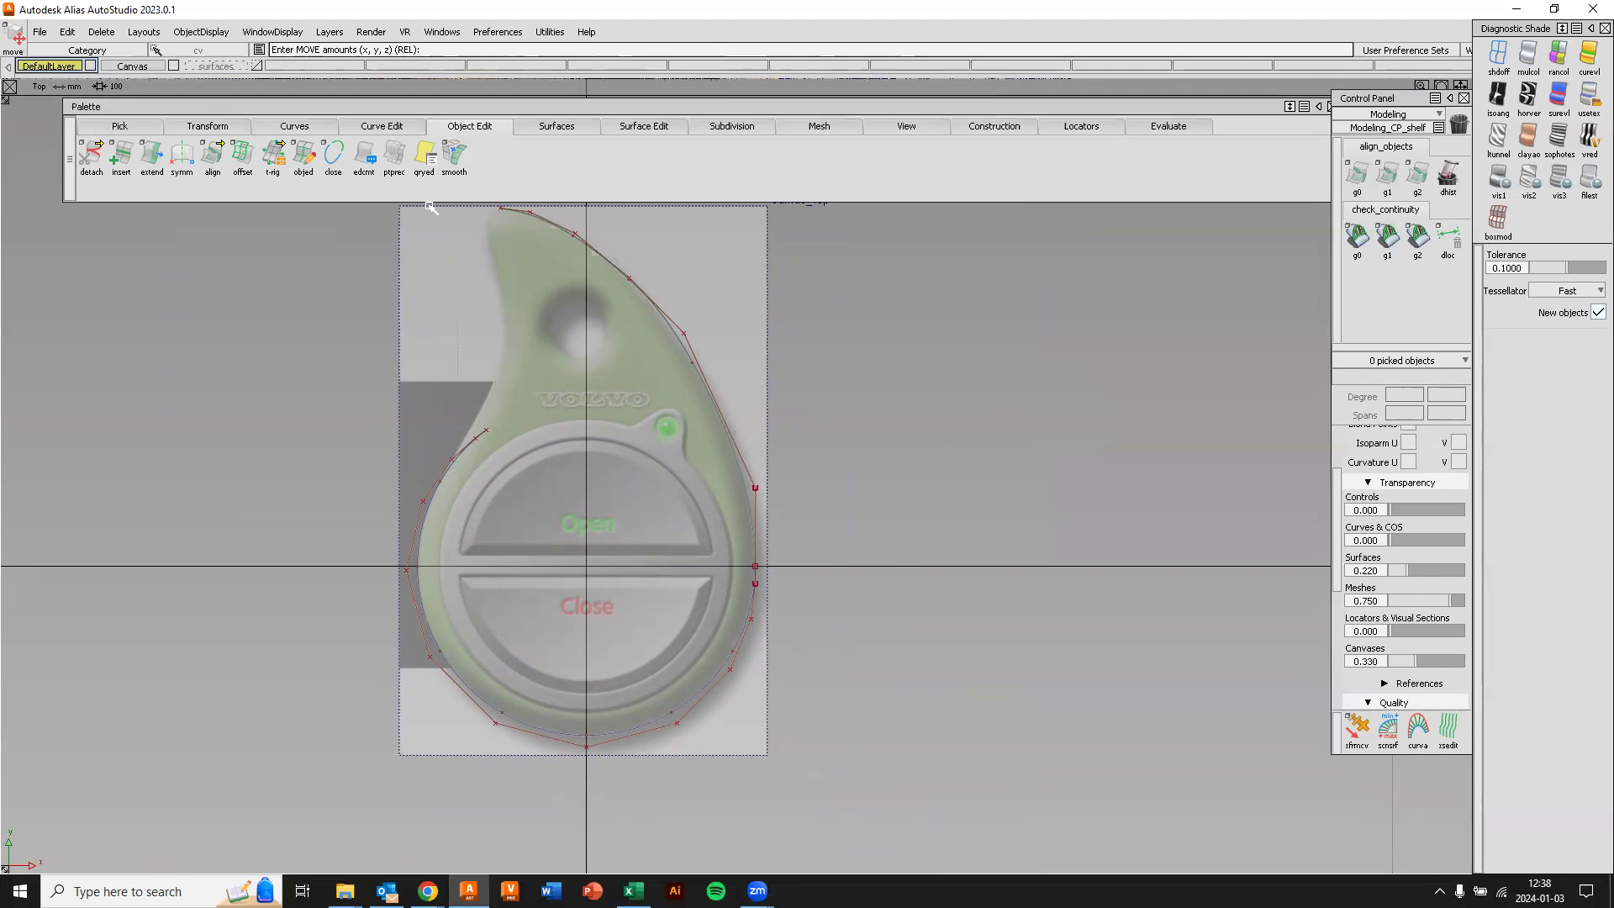
Start a new CV curve with its first CV snapped onto the circle arc at the fob's left edge.
right_click(311, 127)
mouse_move(338, 166)
left_click(442, 166)
middle_click_drag(427, 445, 654, 375, "alt+shift")
right_click_drag(550, 458, 664, 315, "alt+shift")
middle_click_drag(531, 369, 673, 477, "alt+shift")
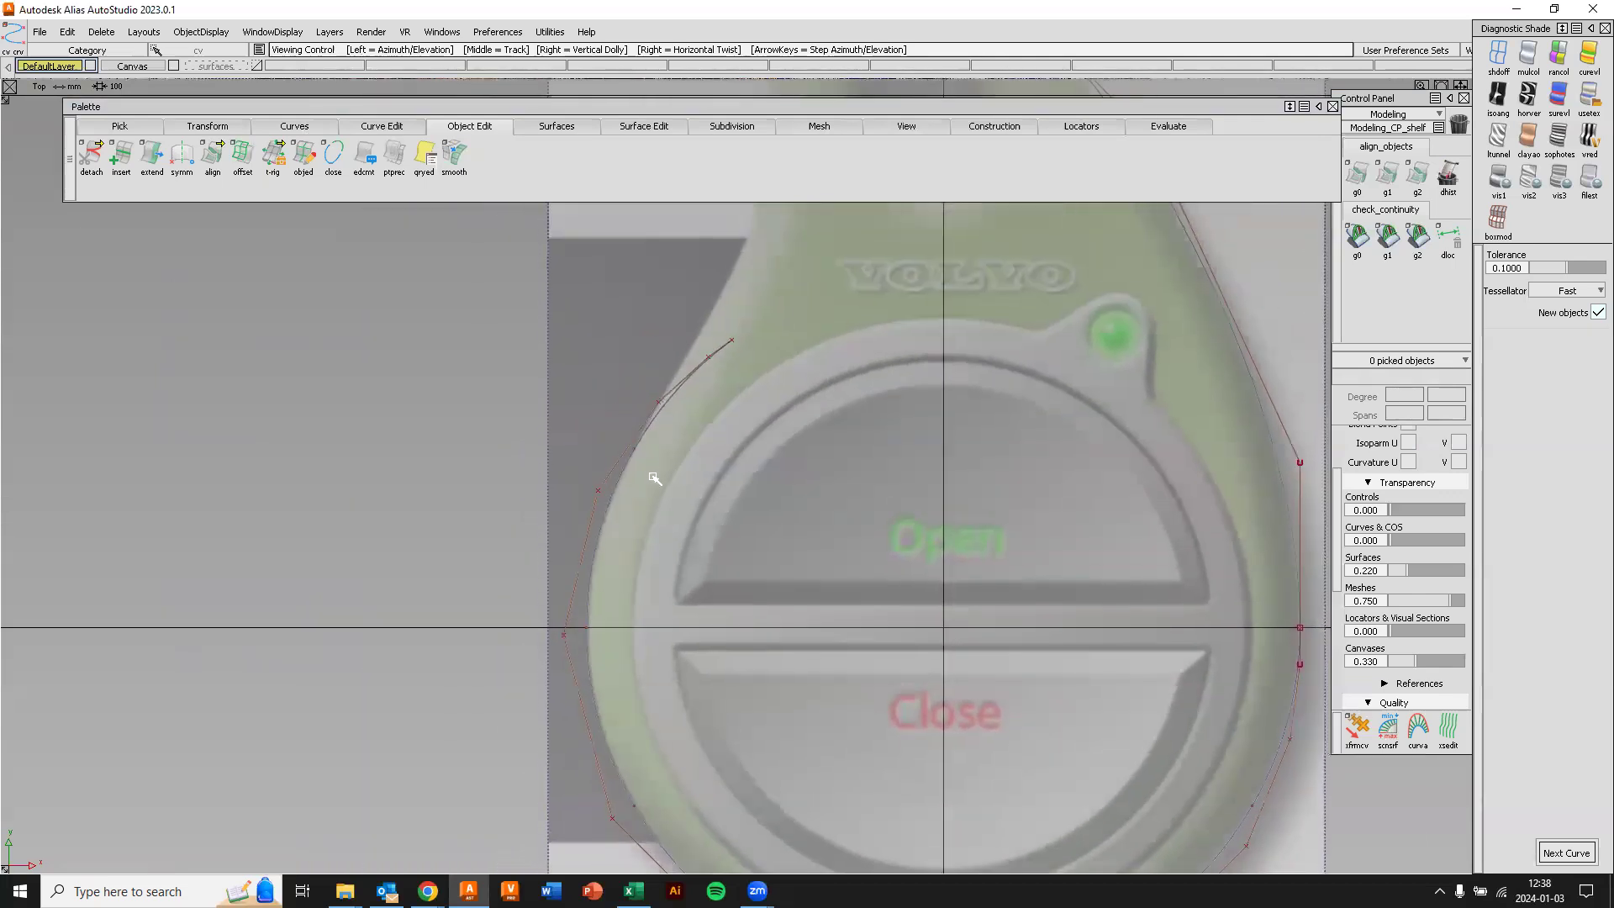
mouse_move(630, 469)
right_mouse_down("alt+shift")
mouse_move(565, 479)
mouse_move(533, 432)
mouse_move(623, 472)
right_mouse_up("alt+shift")
middle_click_drag(486, 465, 452, 458, "alt+shift")
right_click_drag(479, 461, 512, 457, "alt+shift")
middle_click_drag(496, 482, 526, 537, "alt+shift")
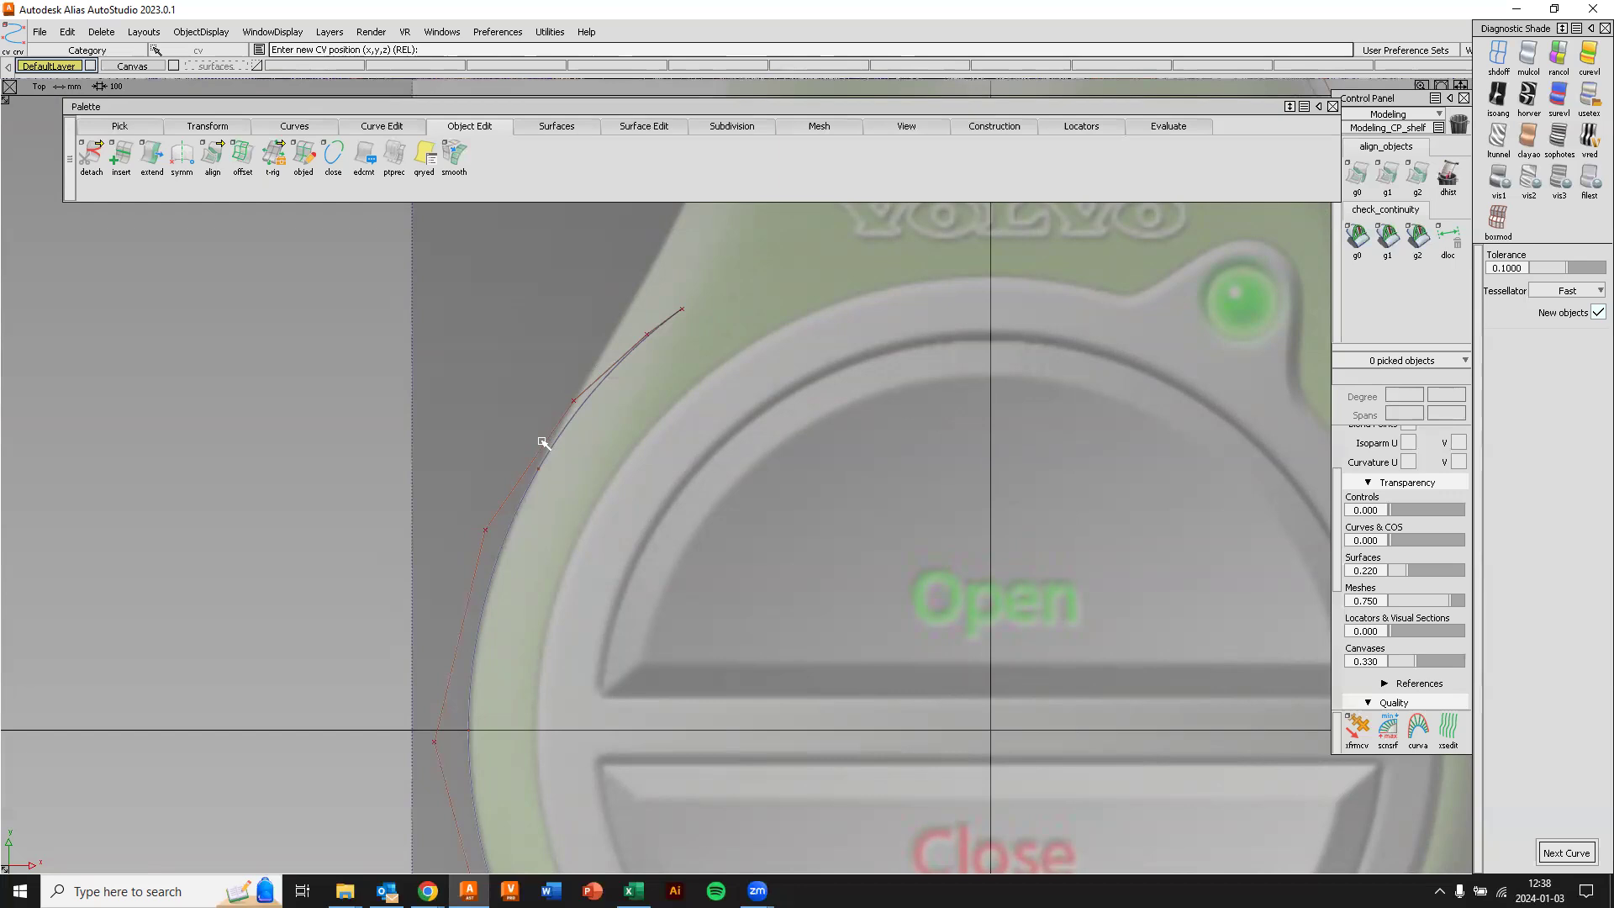
left_click_drag(587, 398, 536, 527, "ctrl+alt")
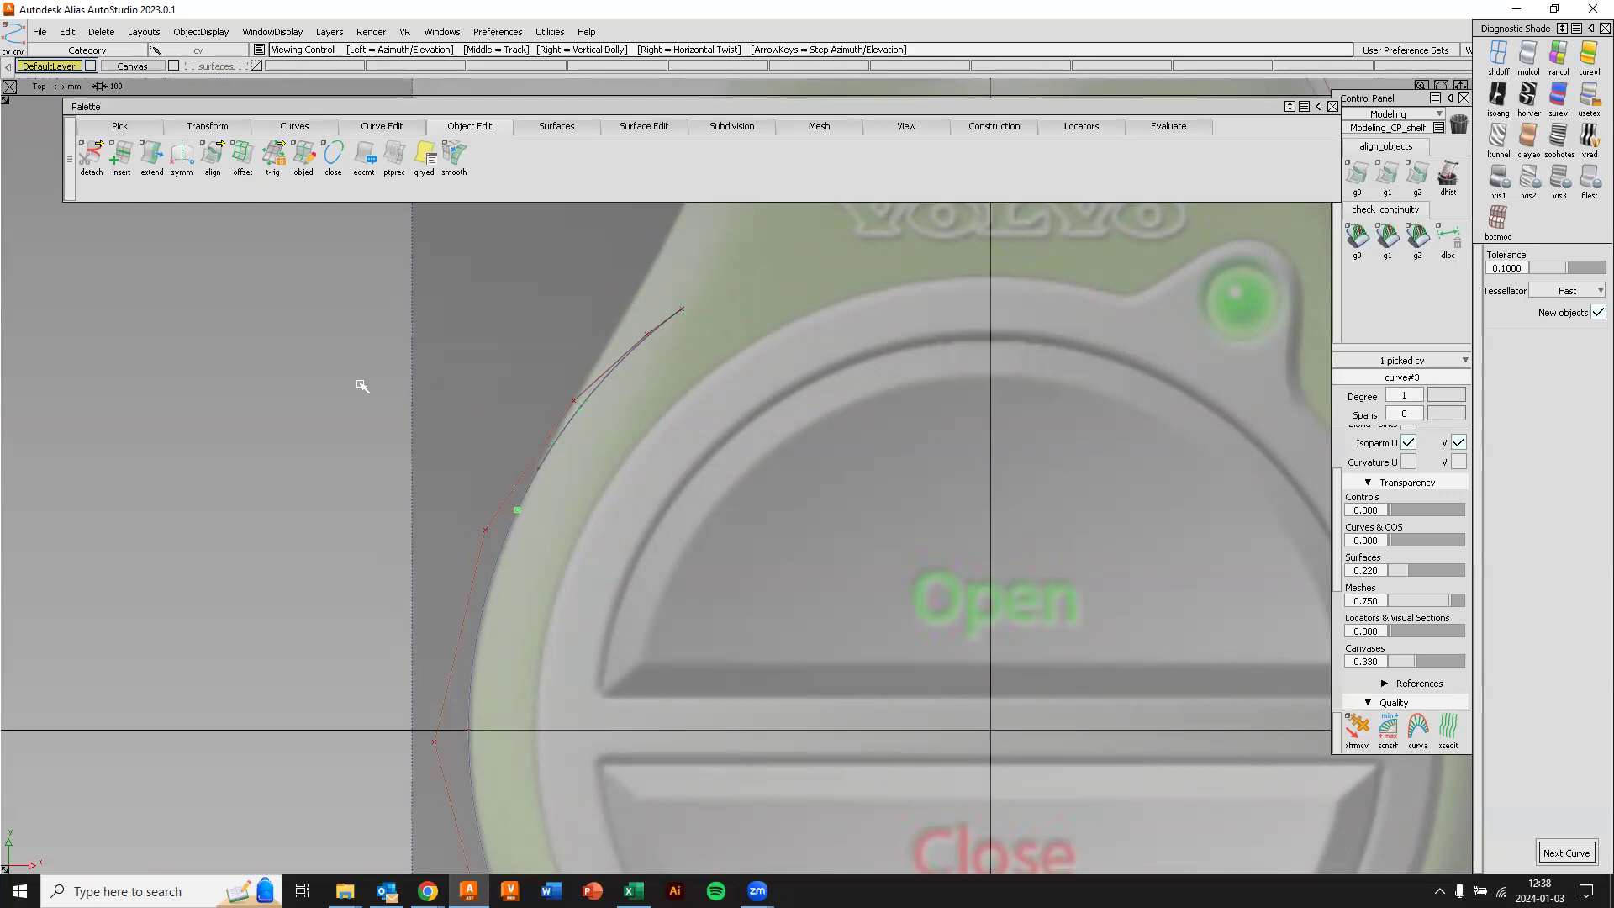
Place five CVs up the fob's left edge, from the circle arc past the concave neck beside the hole.
right_click_drag(360, 378, 357, 434, "alt+shift")
middle_click_drag(356, 434, 241, 439, "alt+shift")
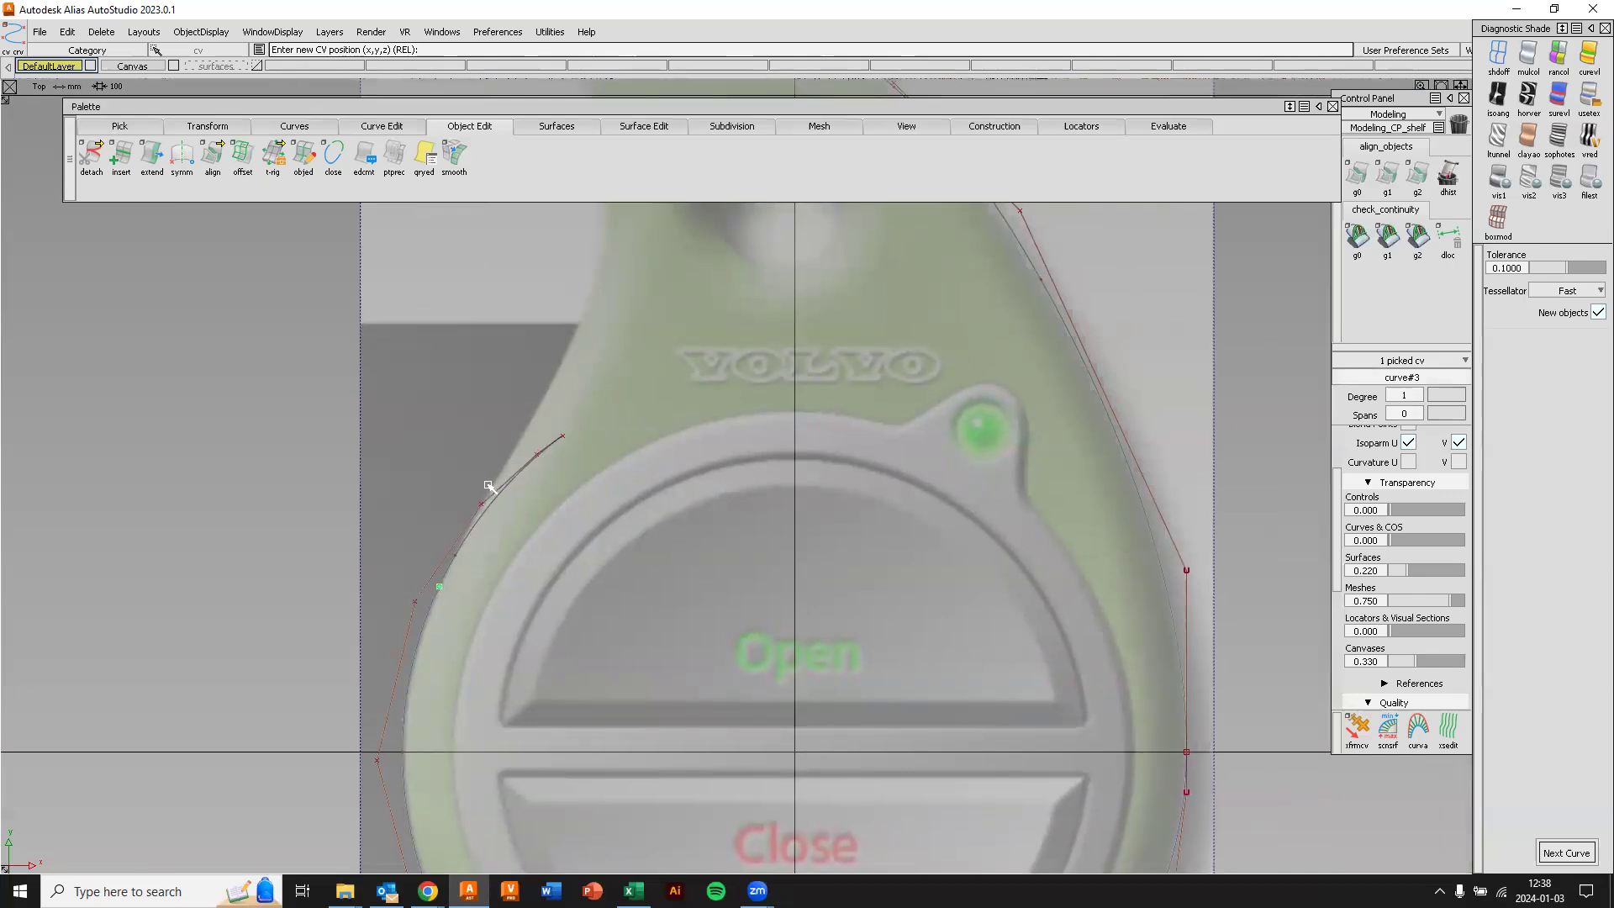
left_click(489, 486)
left_click(549, 380)
middle_click_drag(578, 356, 553, 555, "alt+shift")
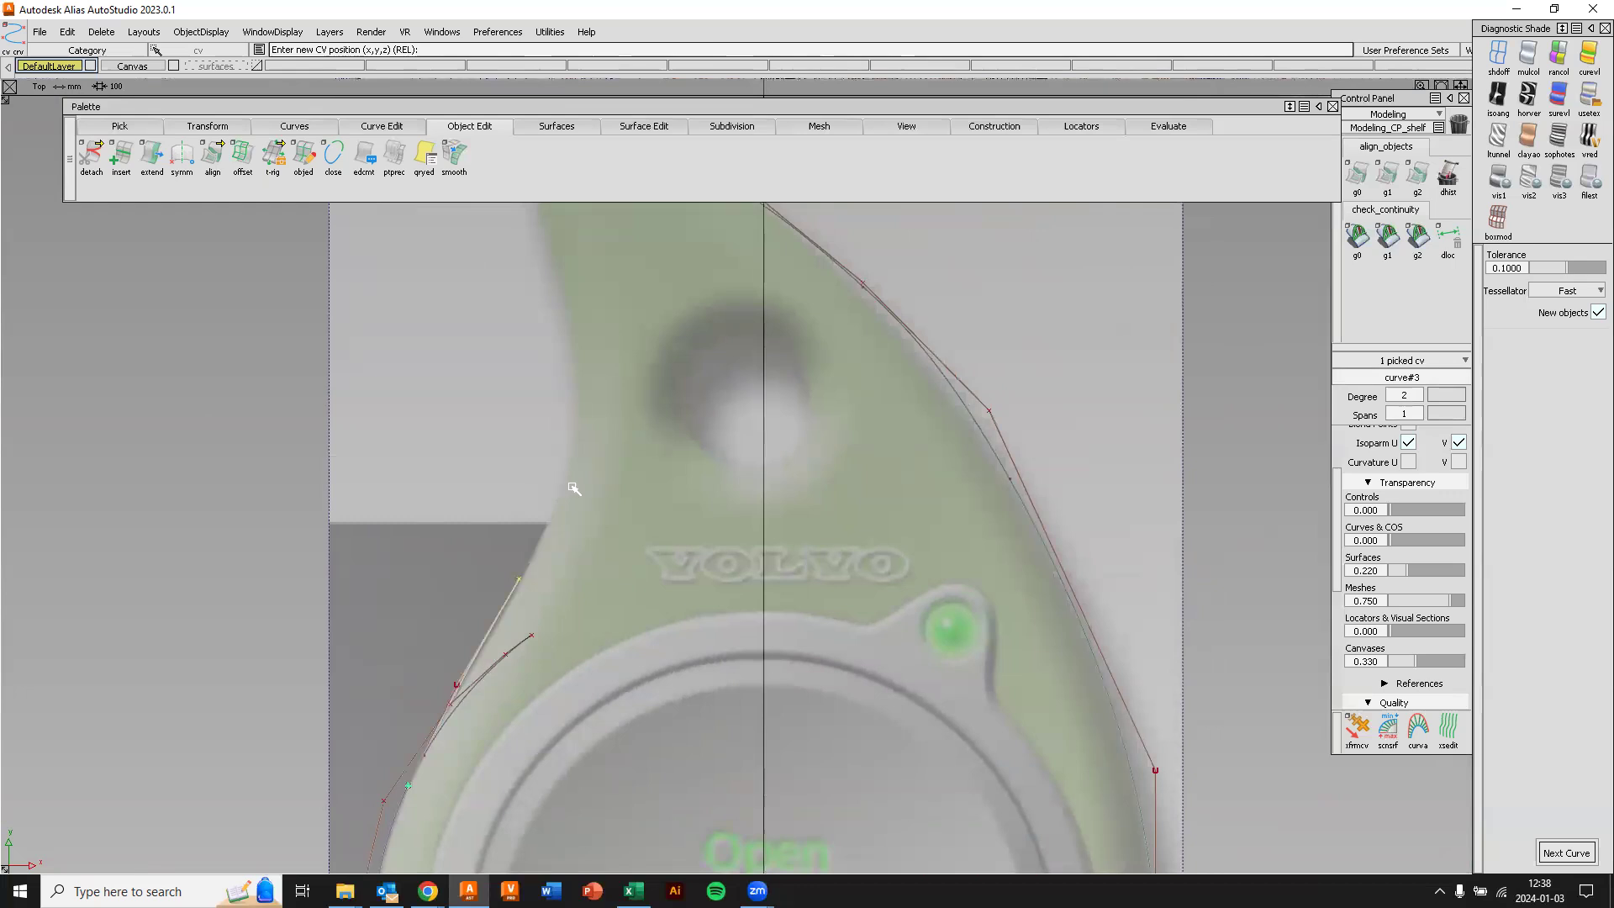
left_click(571, 484)
left_click(585, 407)
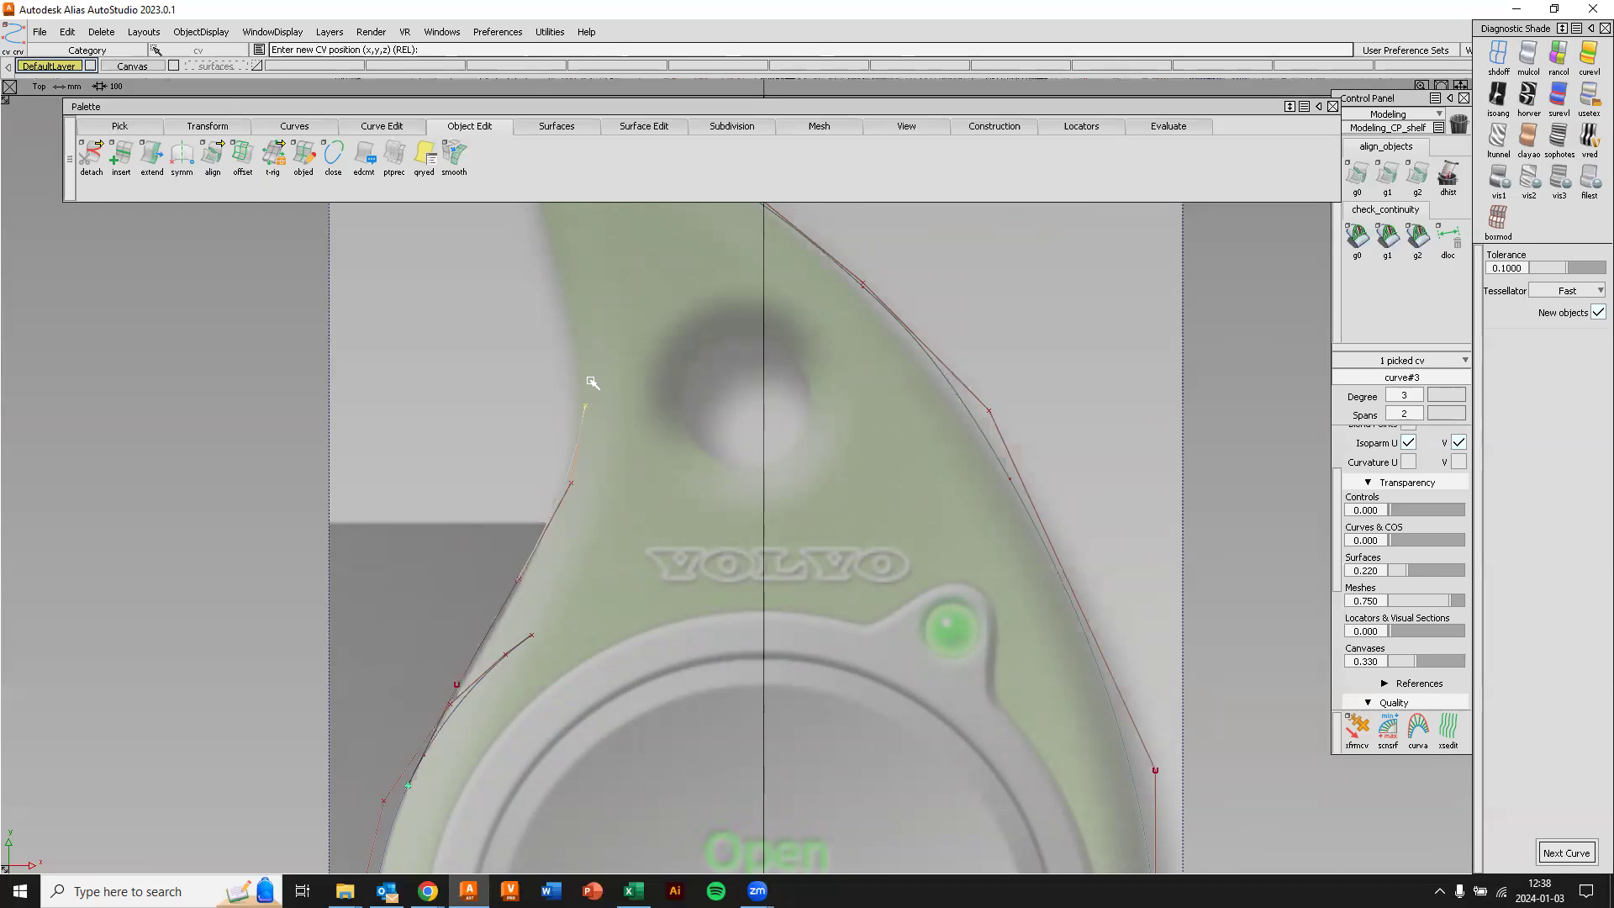
left_click(559, 260)
Extend the left outline curve with two more CVs, ending just beyond the fob's pointed tip.
middle_click_drag(552, 315, 565, 555, "alt+shift")
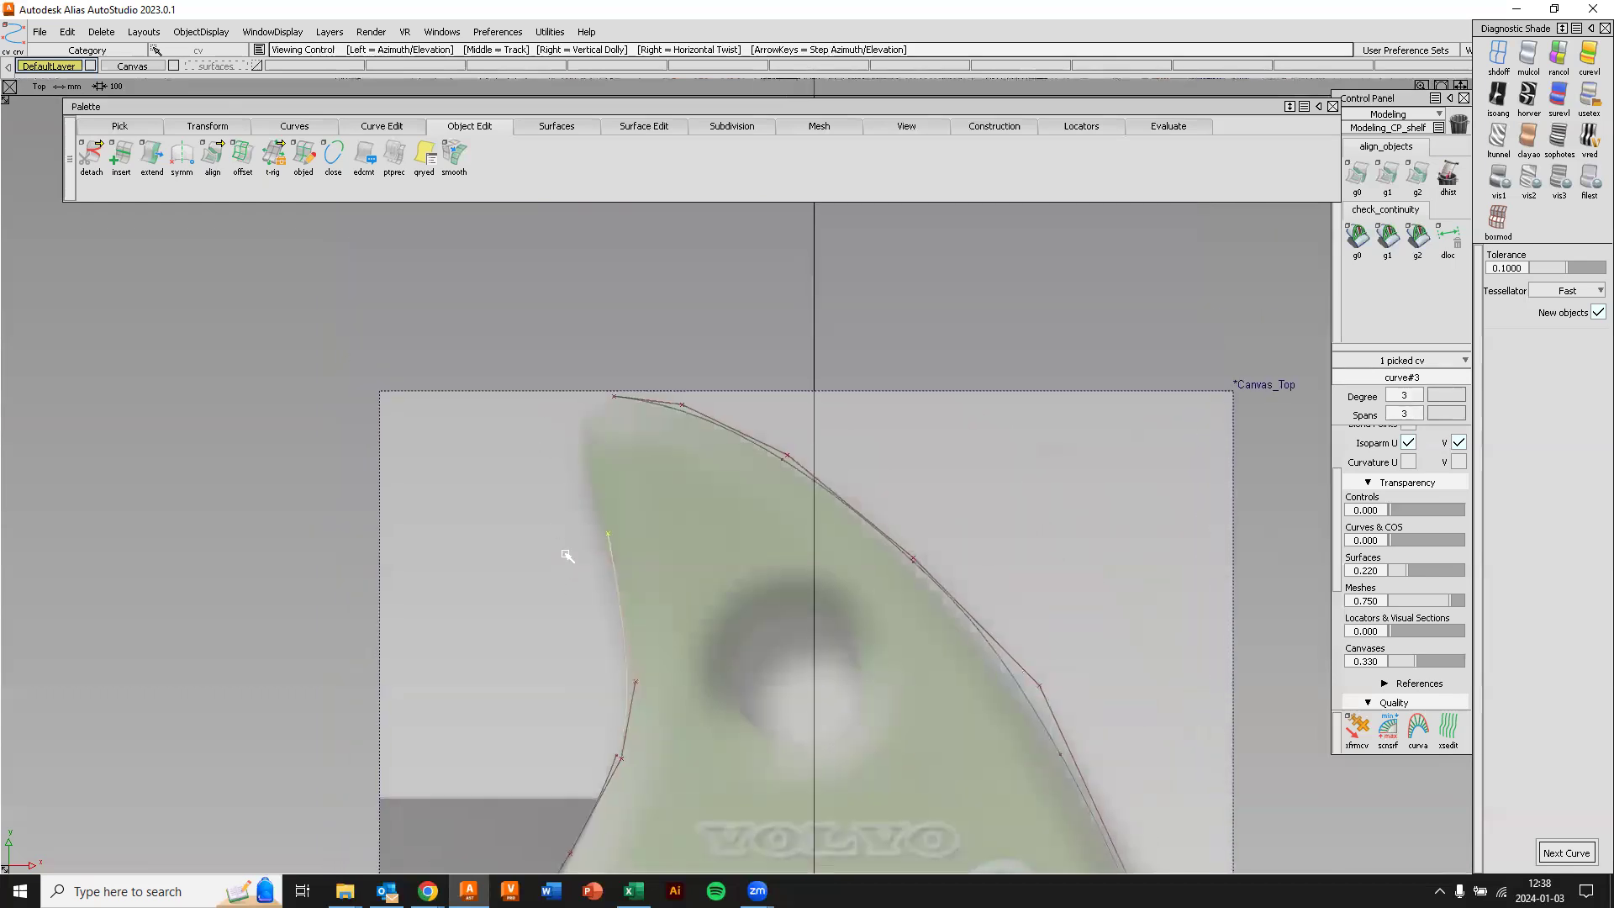
left_click(585, 448)
left_click(577, 389)
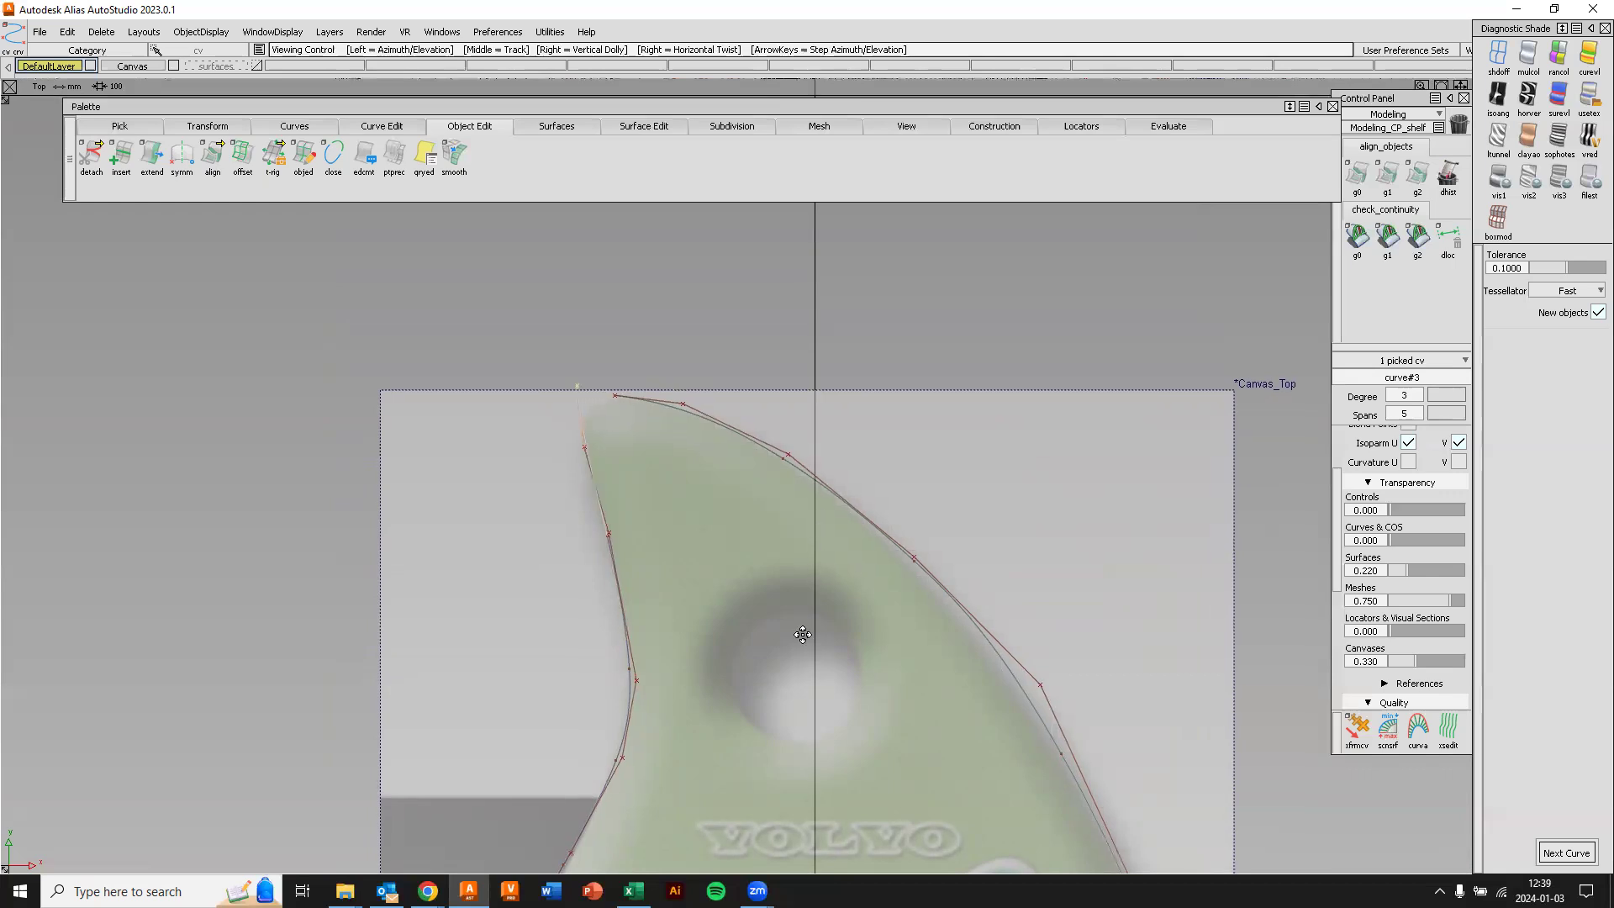
middle_click_drag(803, 635, 861, 255, "alt+shift")
right_click_drag(572, 531, 703, 660, "alt+shift")
middle_click_drag(703, 660, 836, 474, "alt+shift")
right_click_drag(512, 548, 536, 500, "alt+shift")
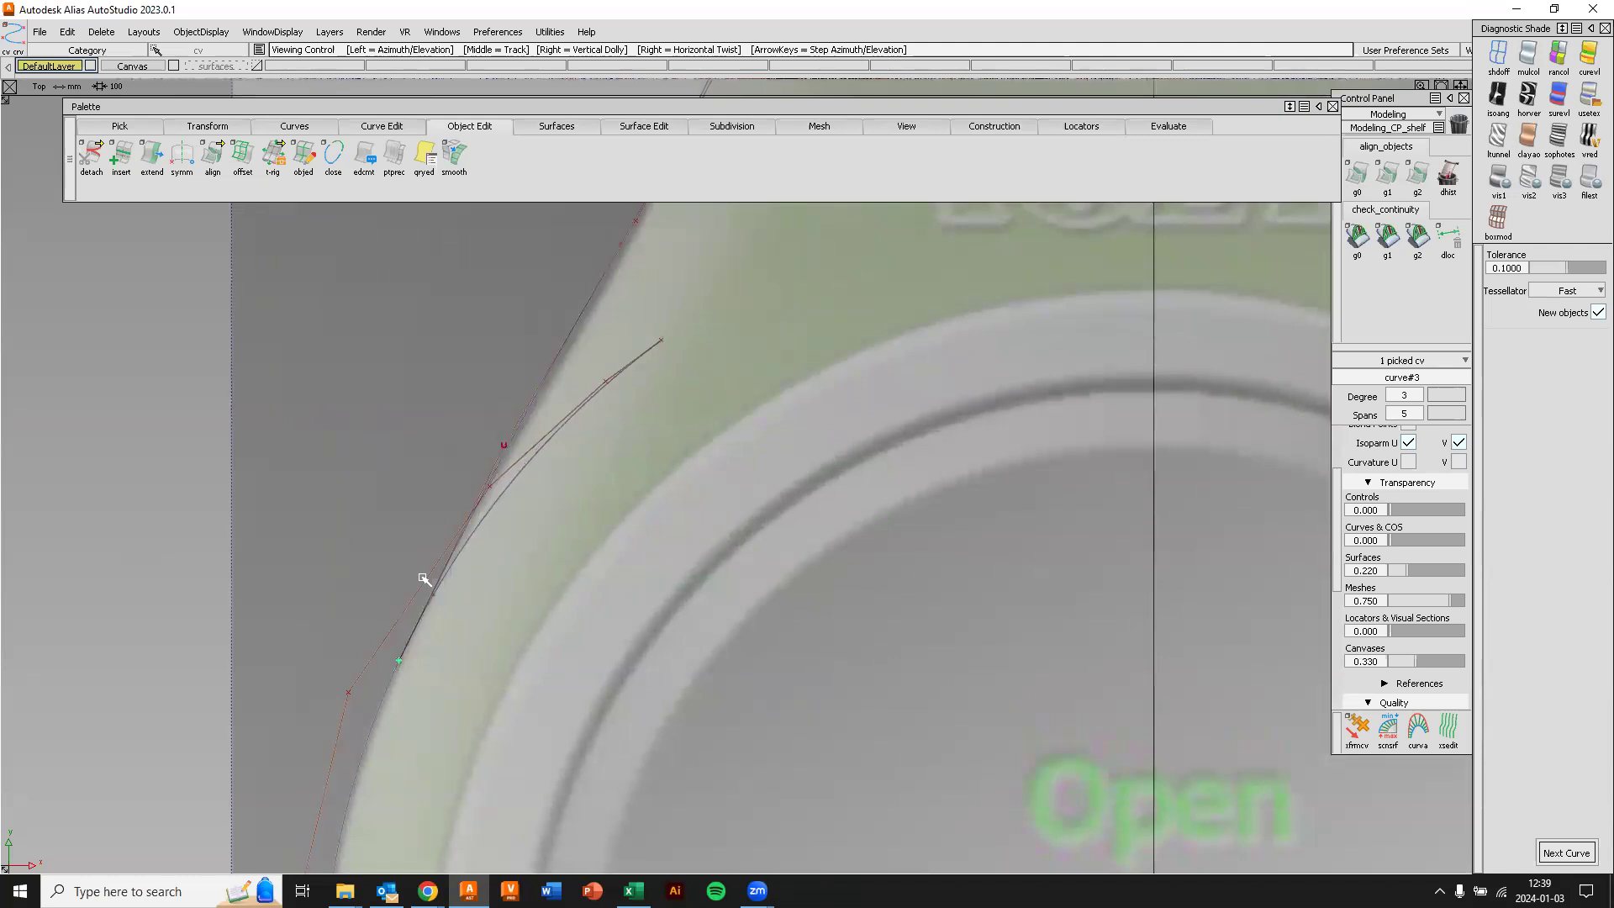
right_click_drag(541, 549, 517, 617, "alt+shift")
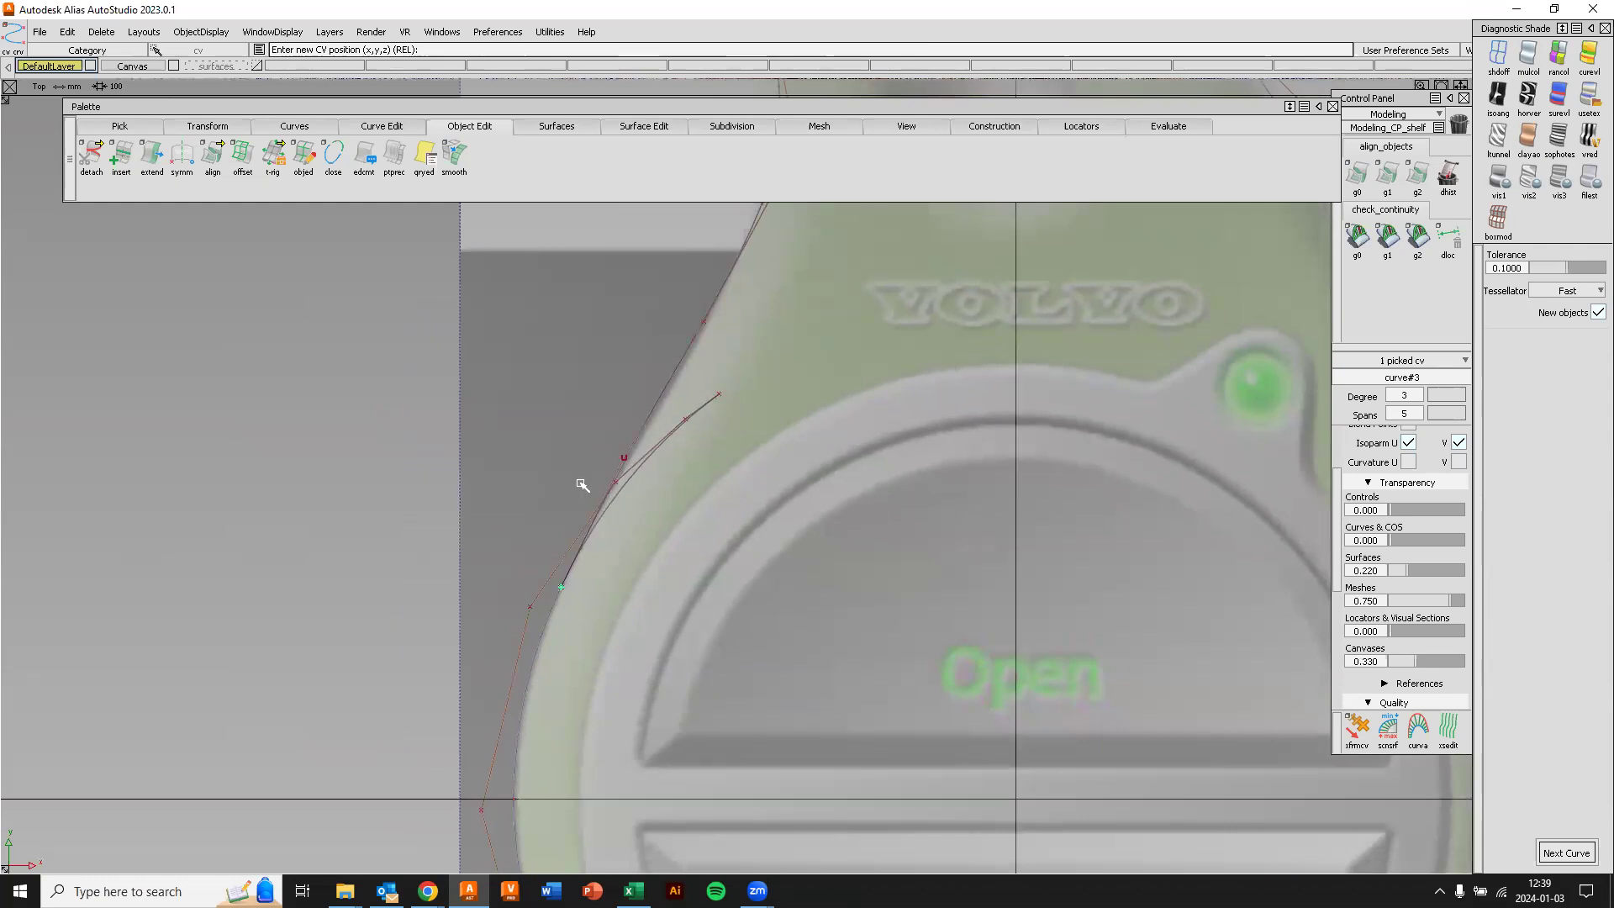
Trim the circle arc with Curve Section where the left outline curve meets it, removing the arc's surplus upper end.
left_click(487, 131)
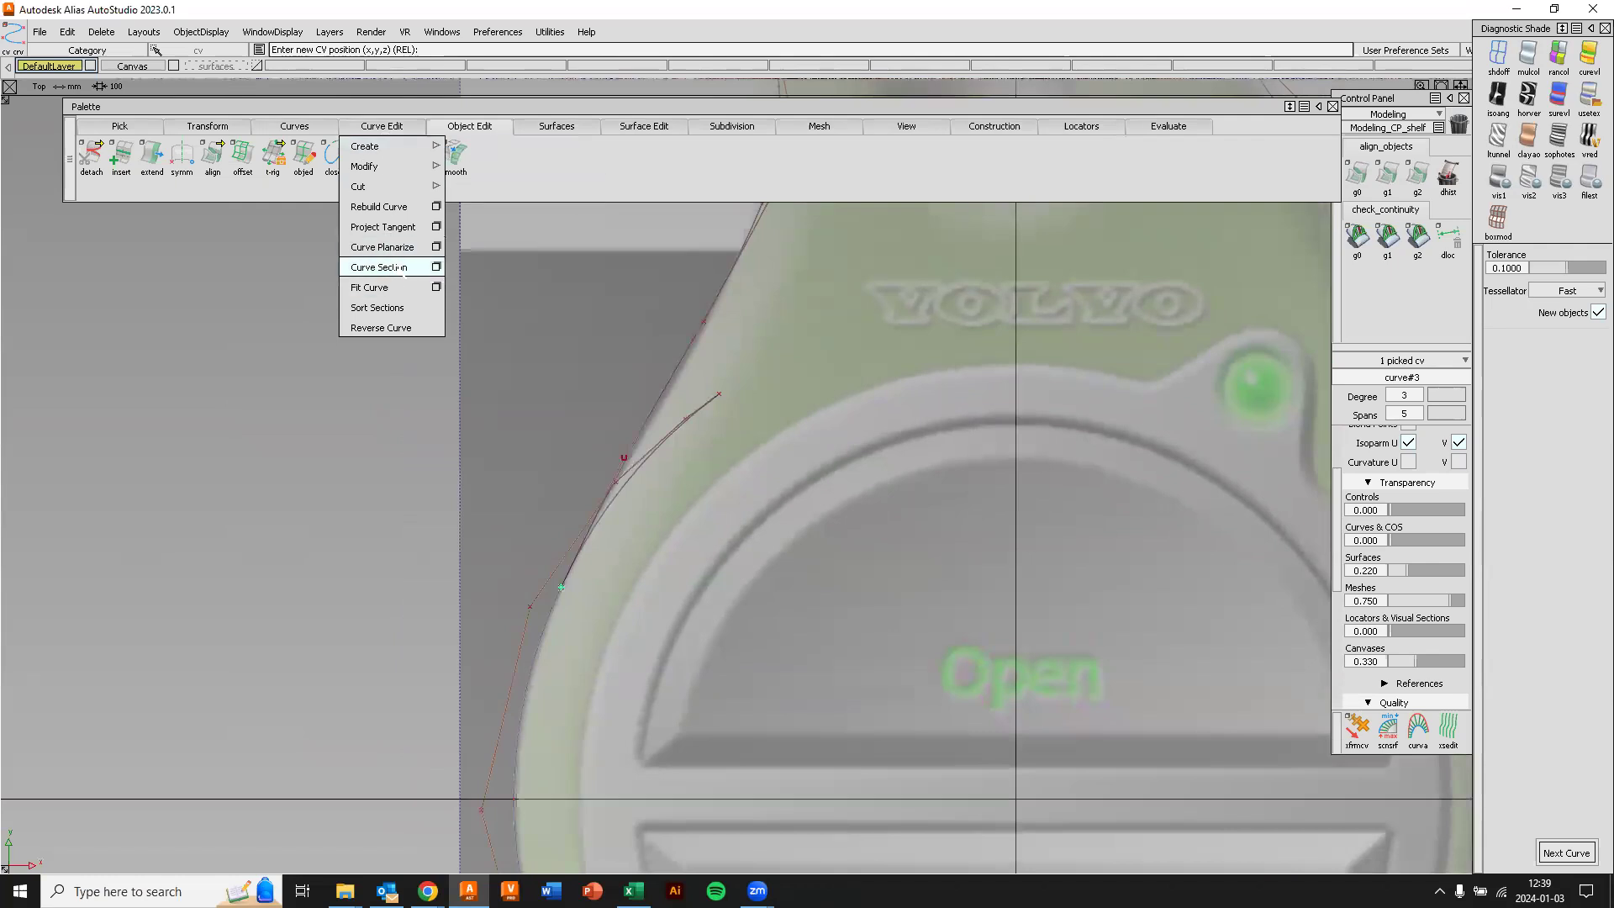
left_click(380, 266)
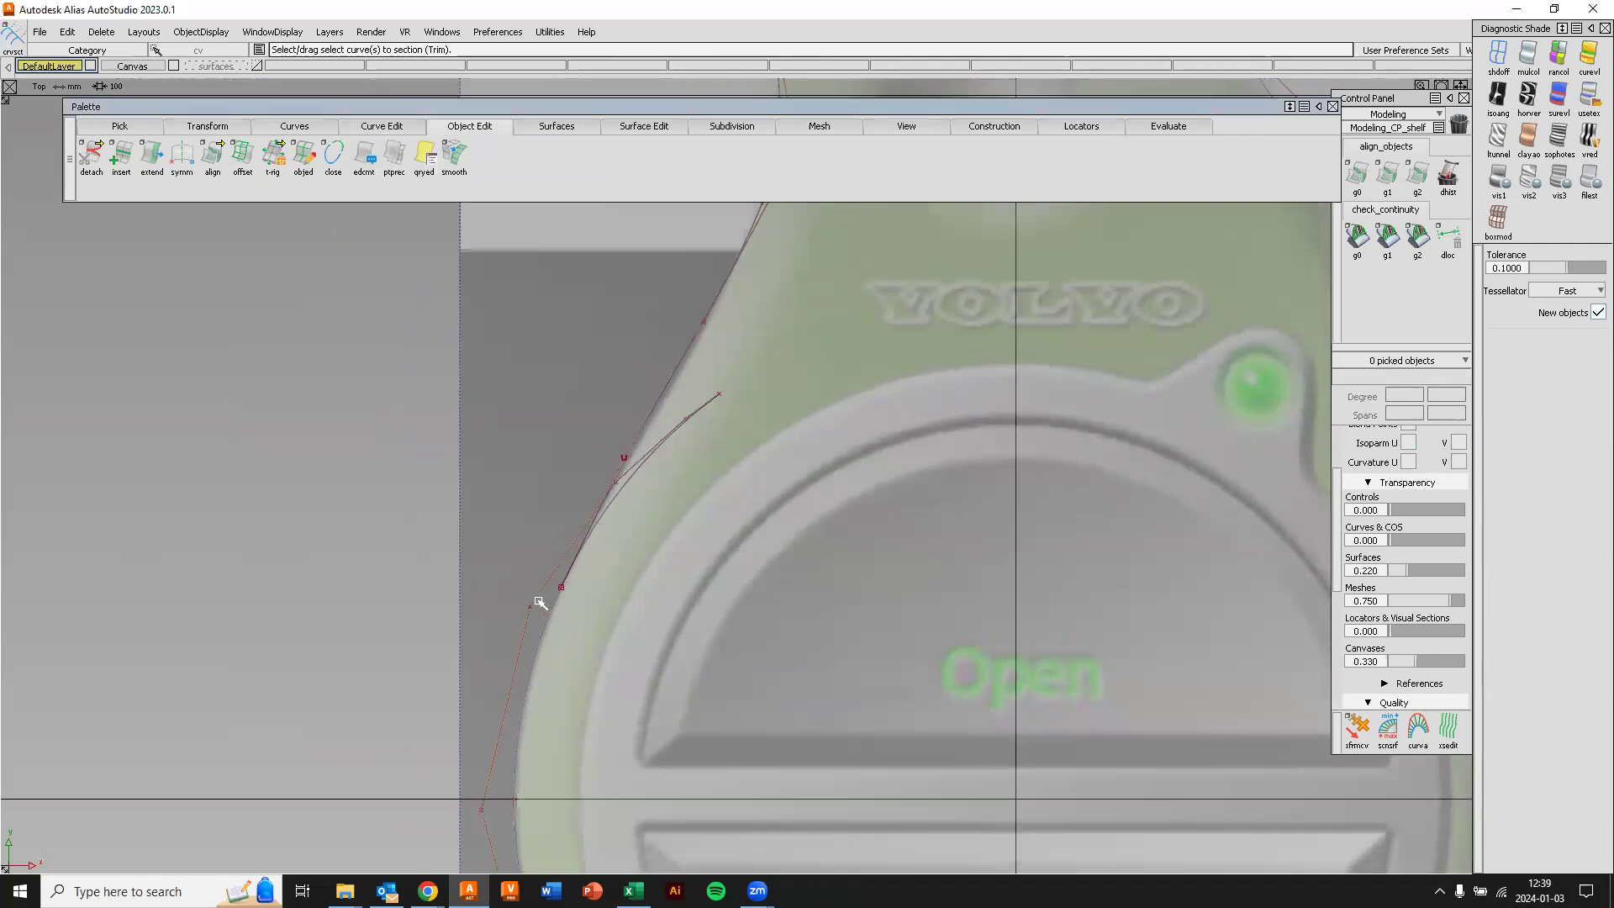
left_click(539, 651)
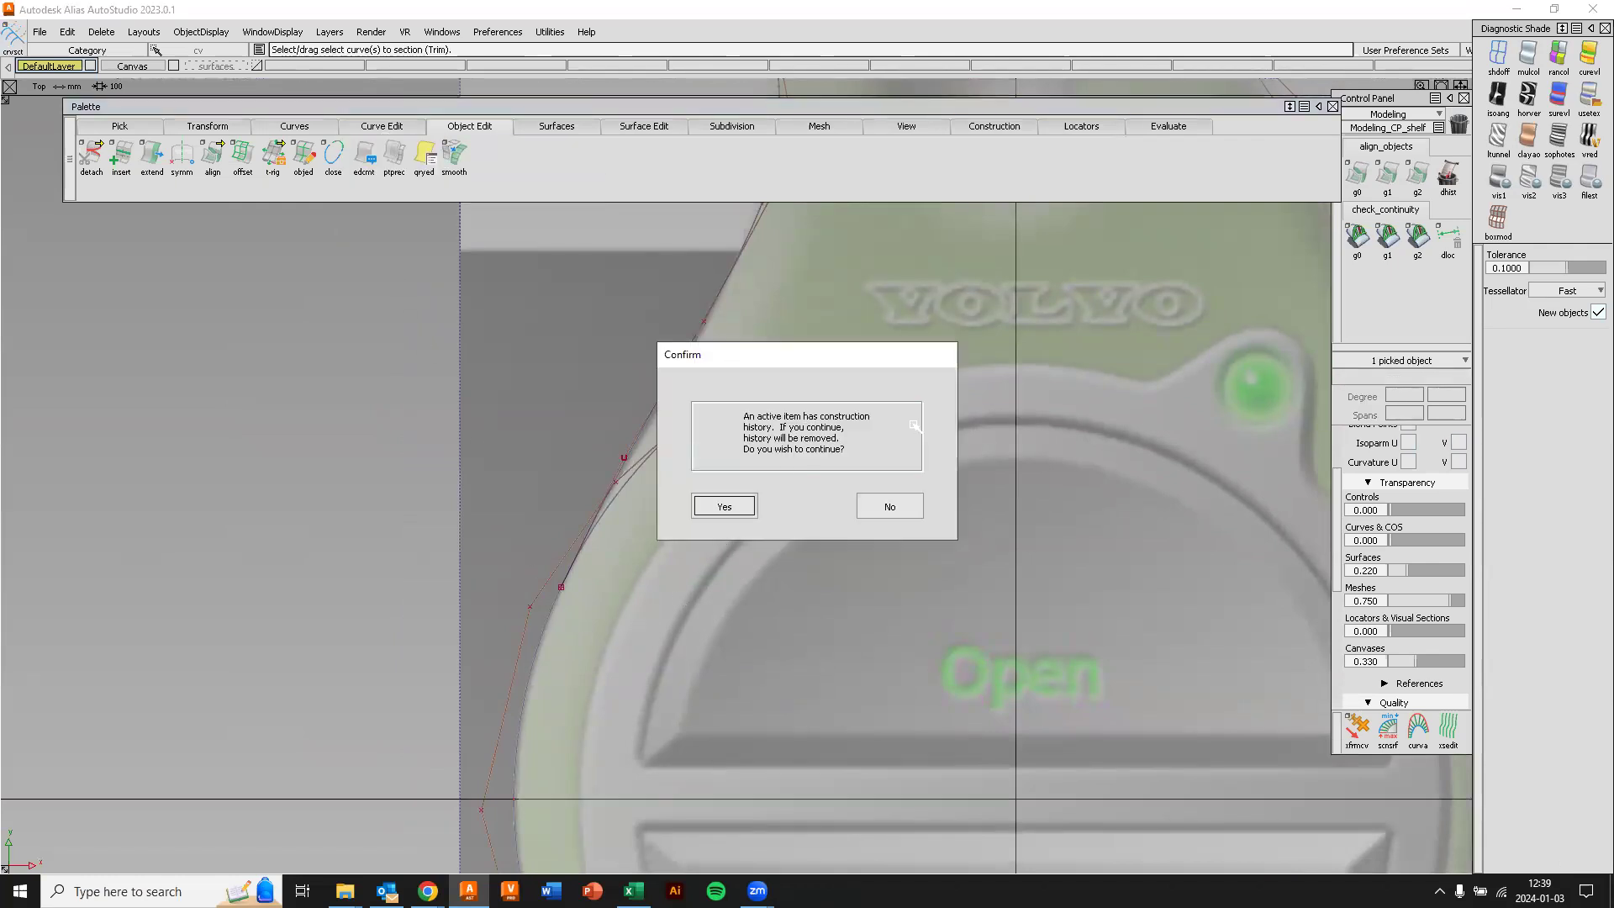
left_click(725, 506)
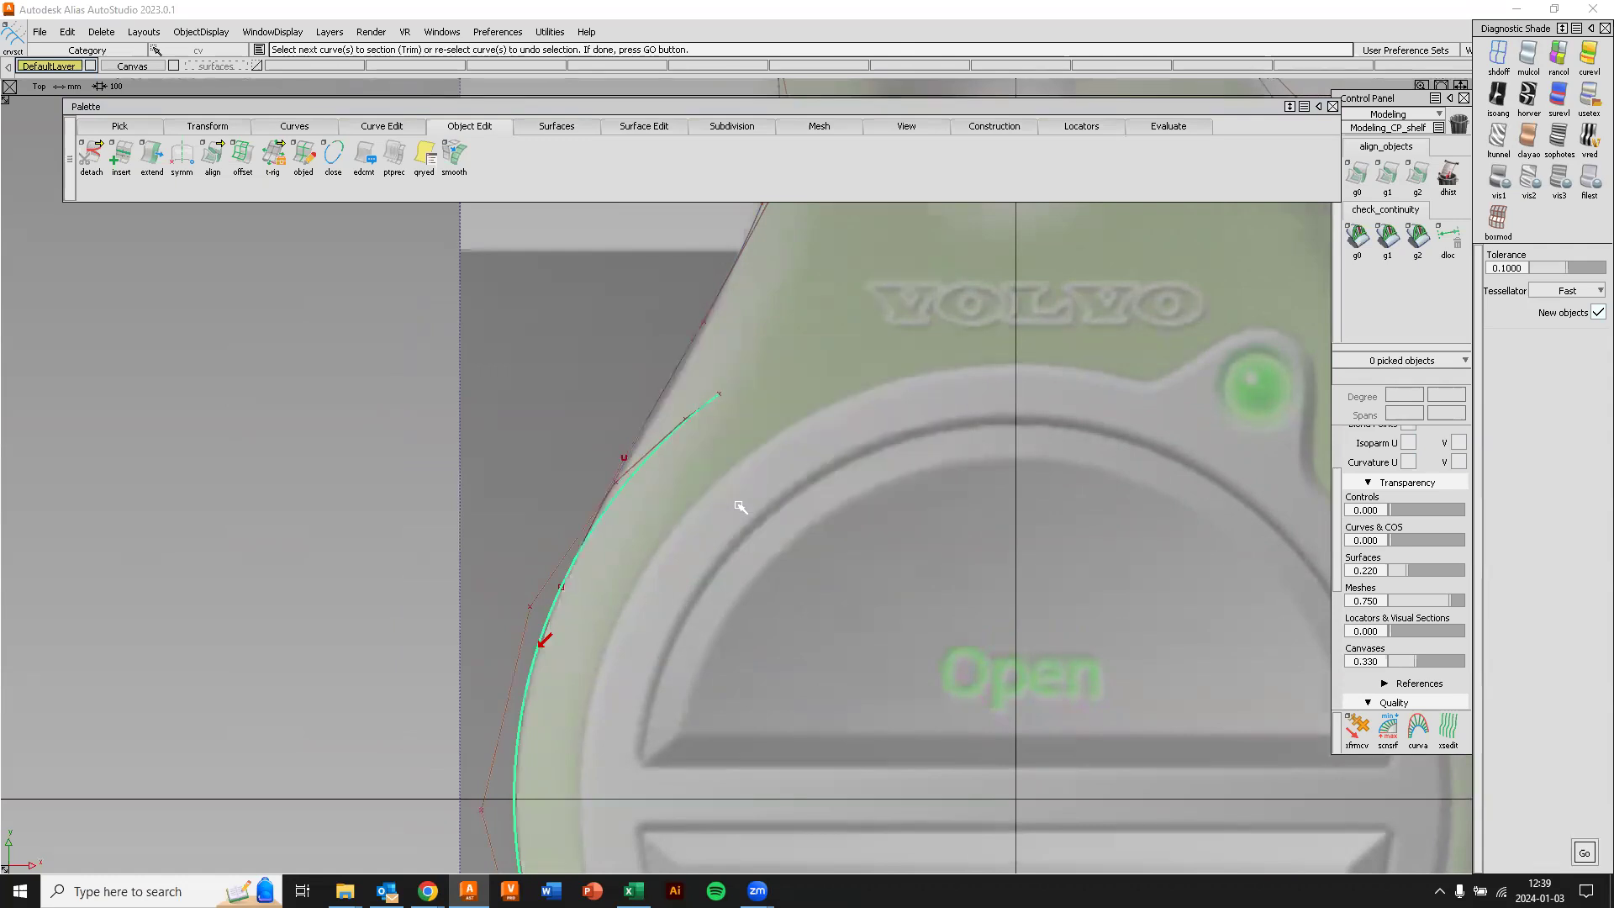
left_click(644, 429)
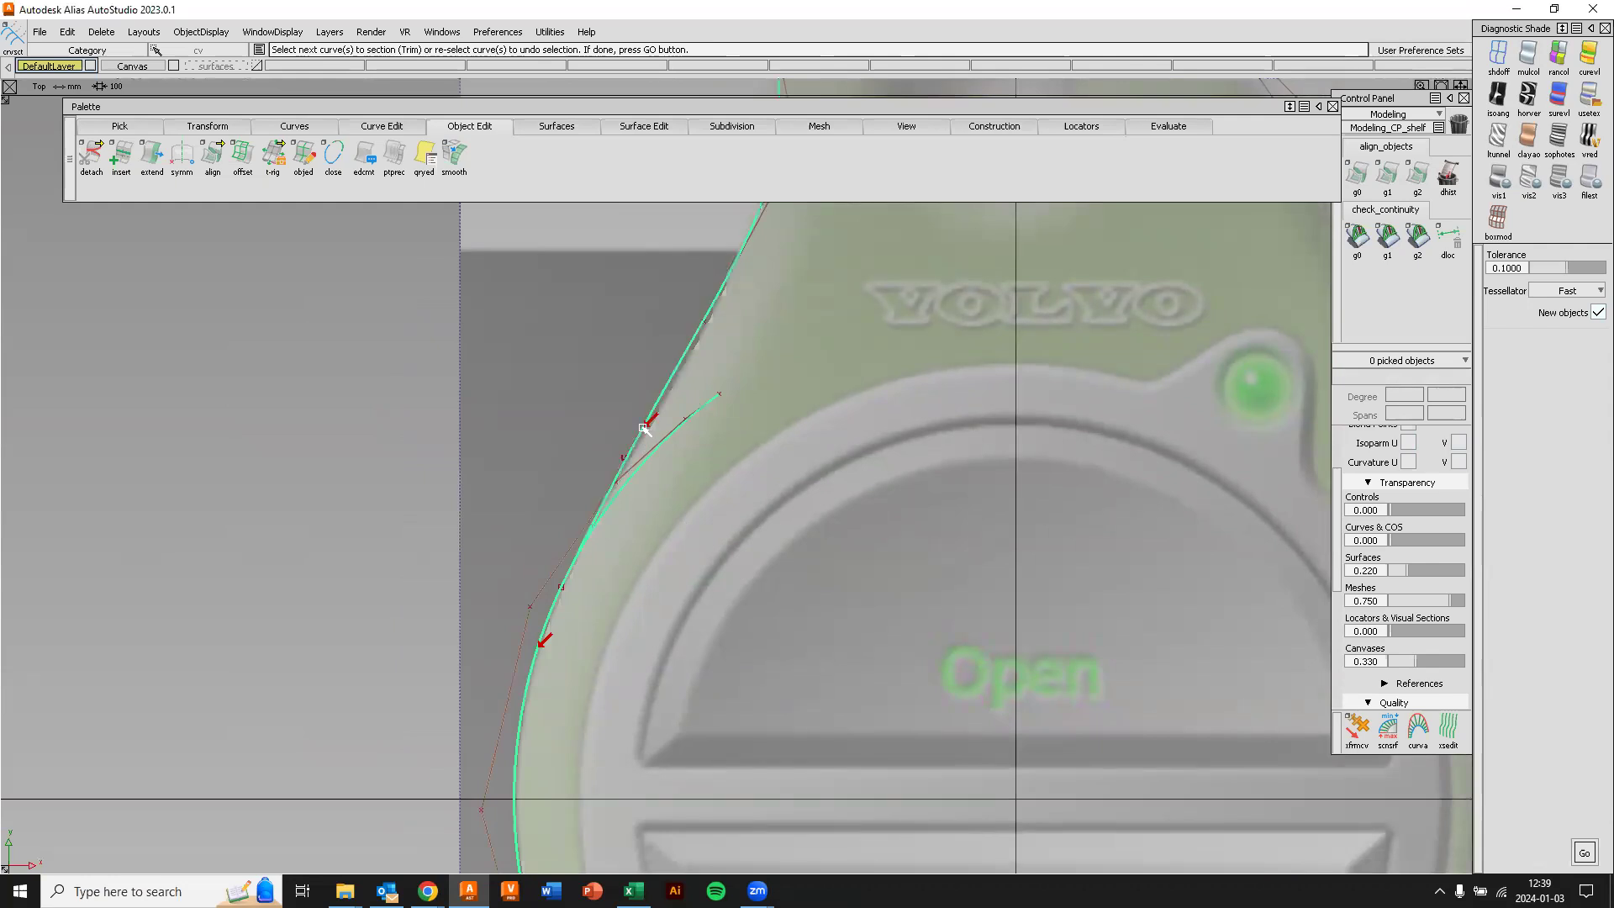
left_click(644, 429)
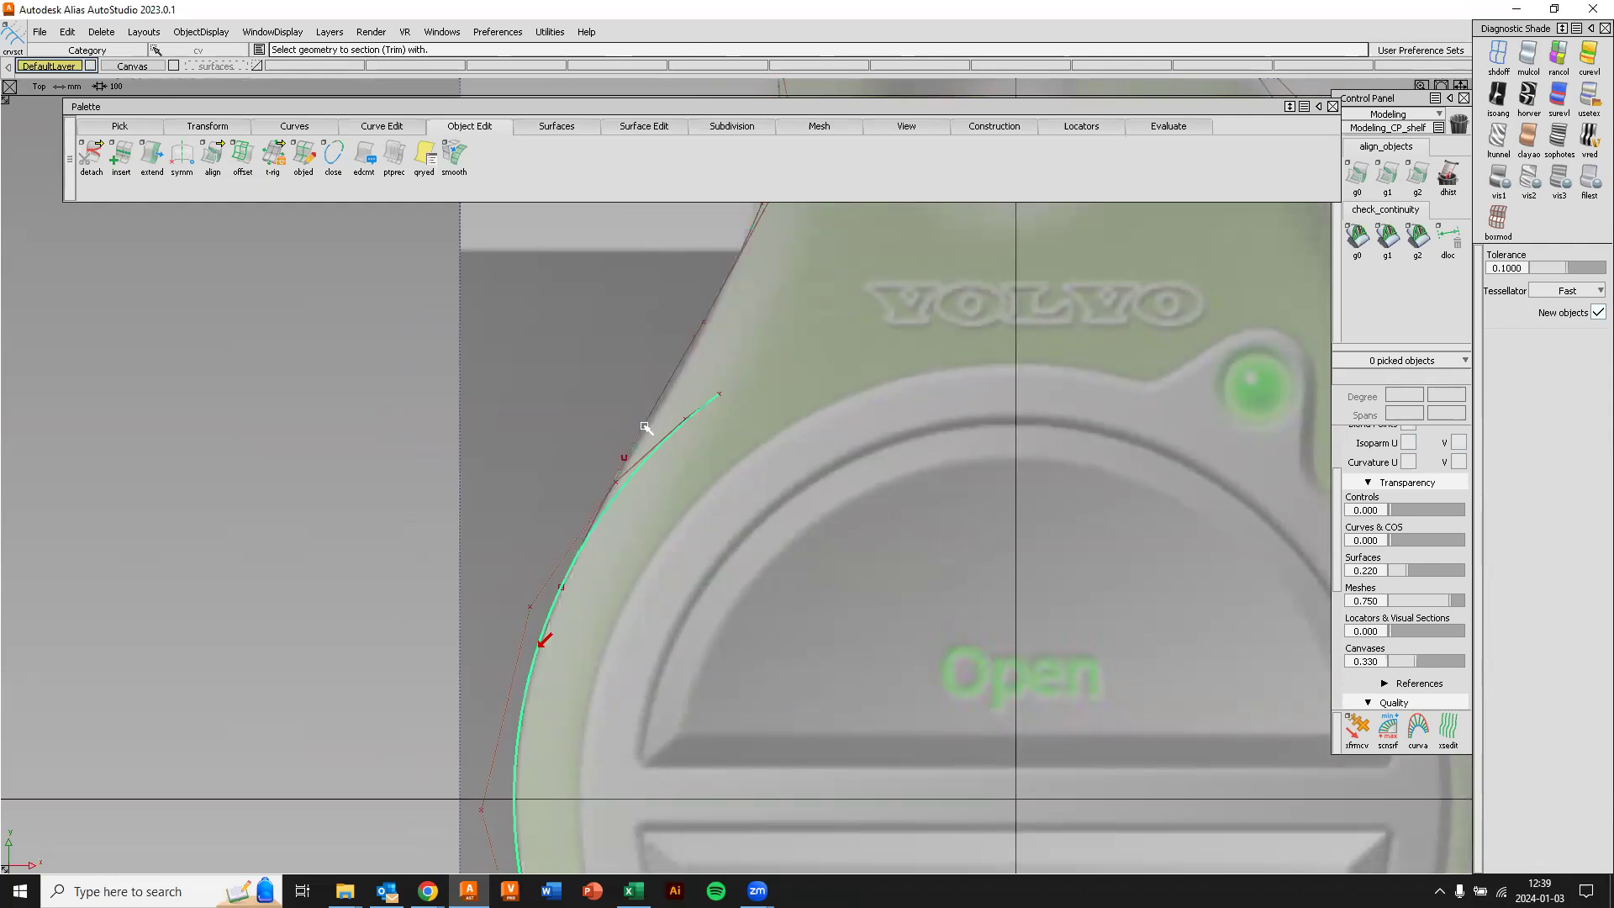
left_click(644, 428)
left_click_drag(300, 435, 360, 320, "ctrl+shift")
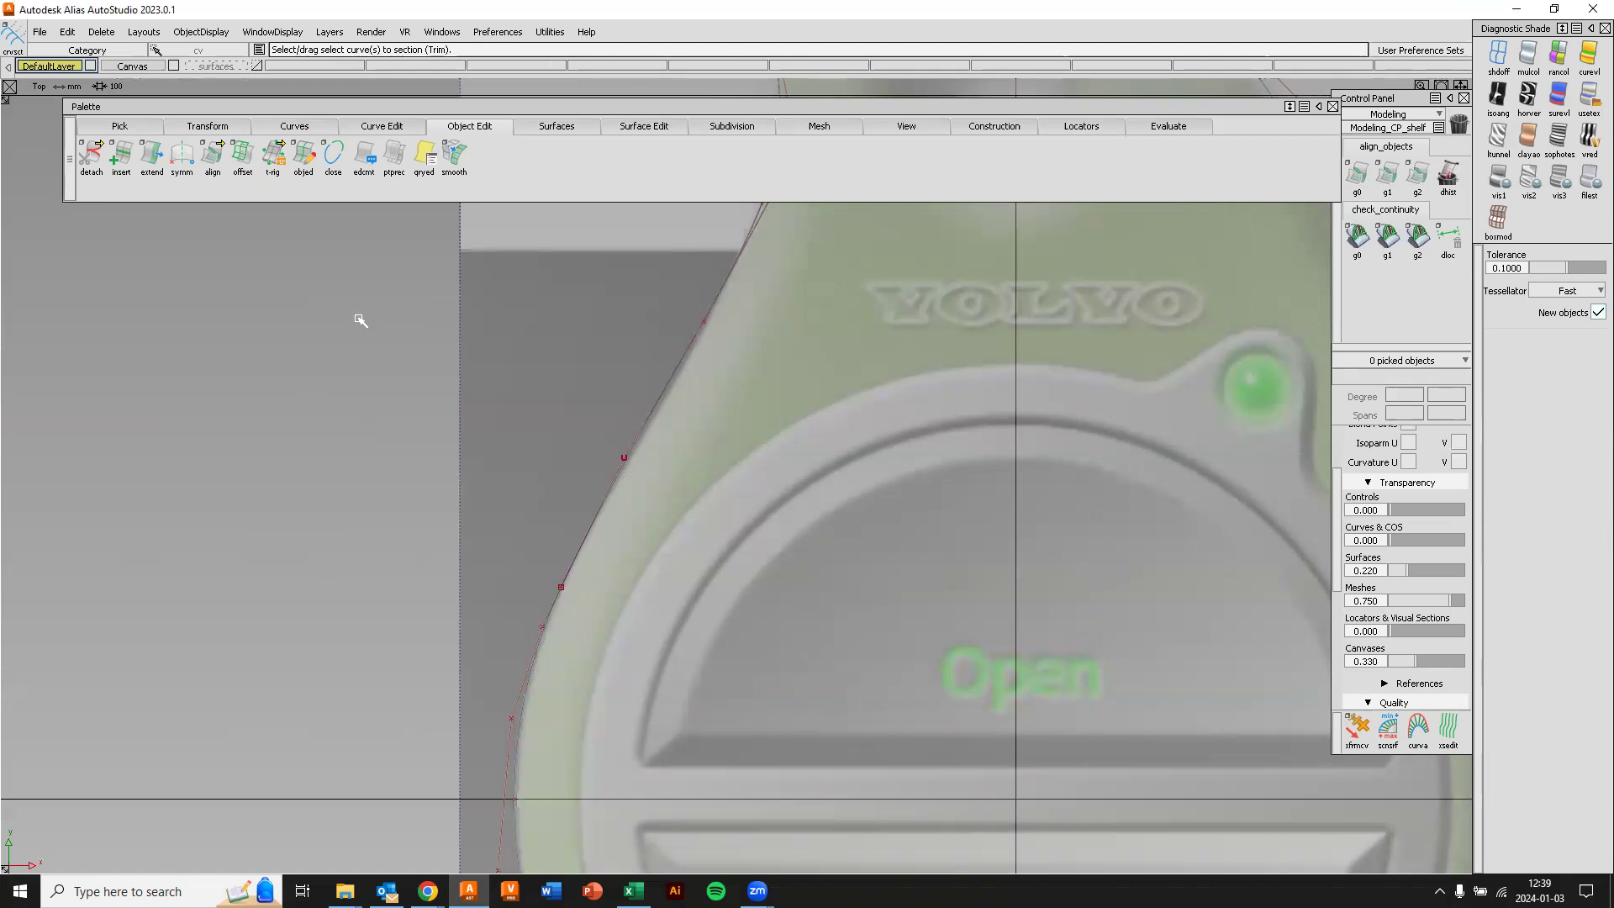
Align the left outline curve to the trimmed circle arc with G1 continuity and slide its tangent CV closer to the arc.
left_click(497, 130)
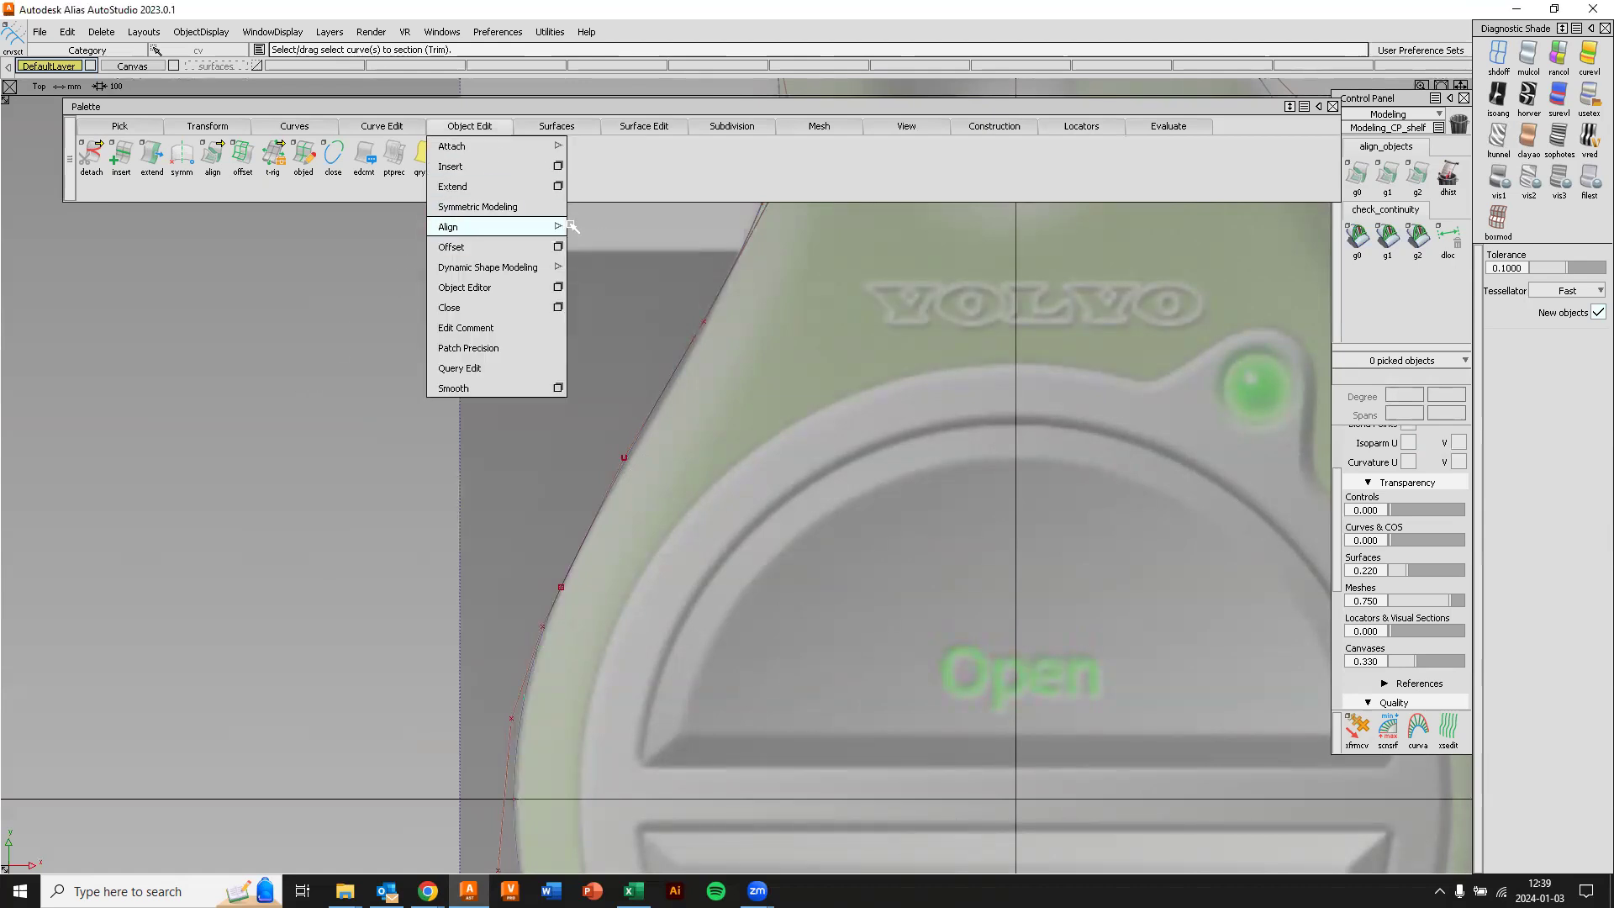
mouse_move(572, 227)
left_click(686, 226)
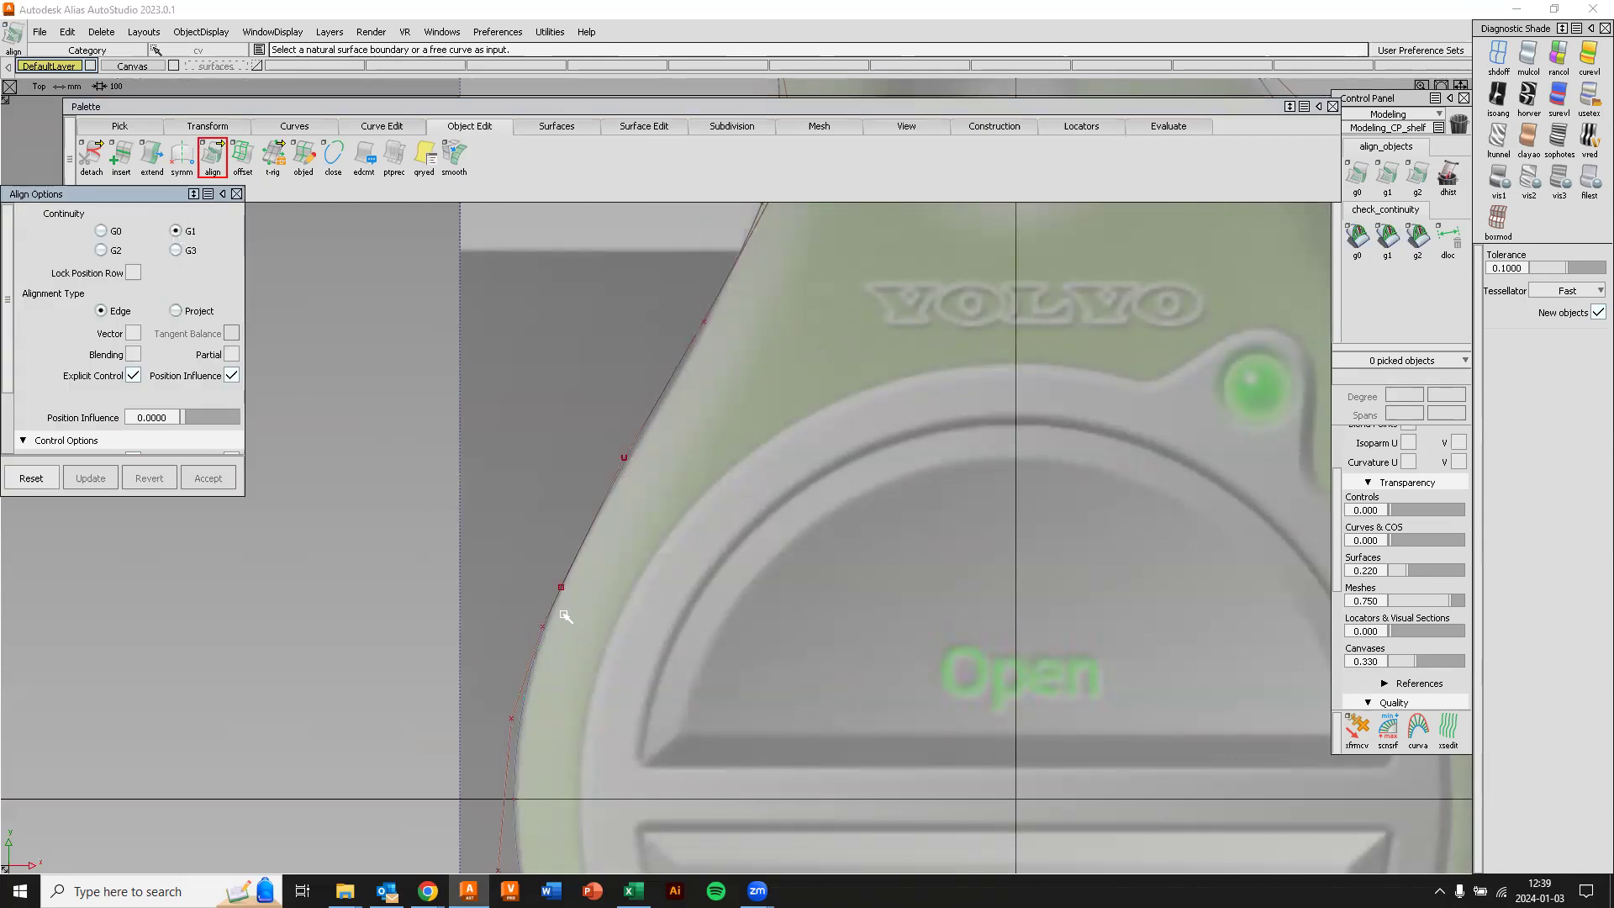
left_click(569, 572)
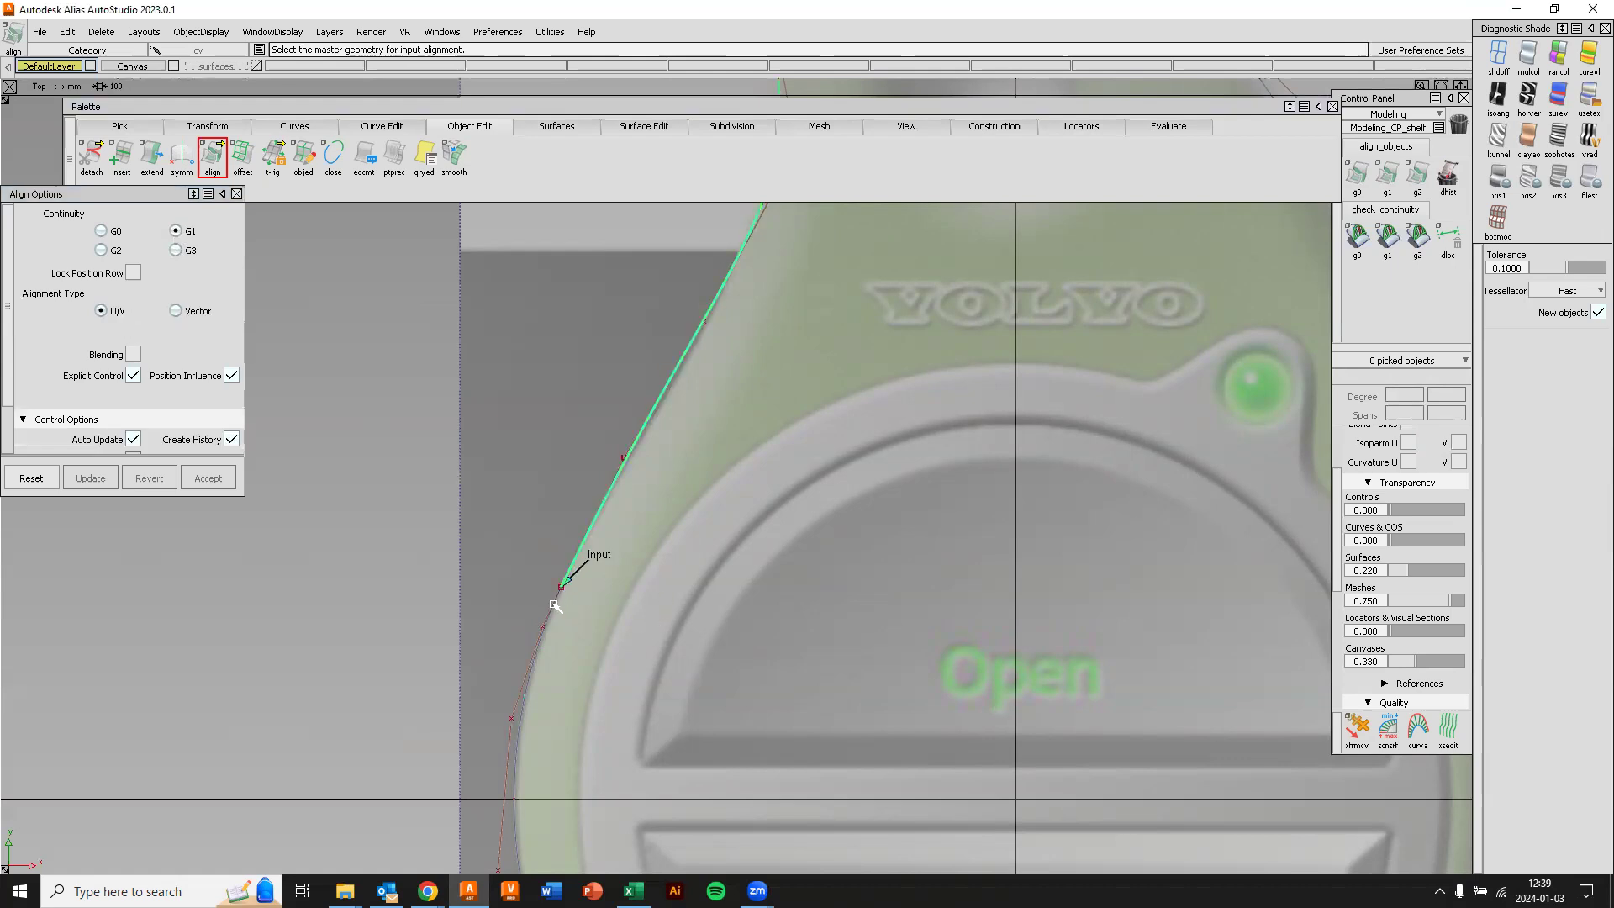
left_click(555, 604)
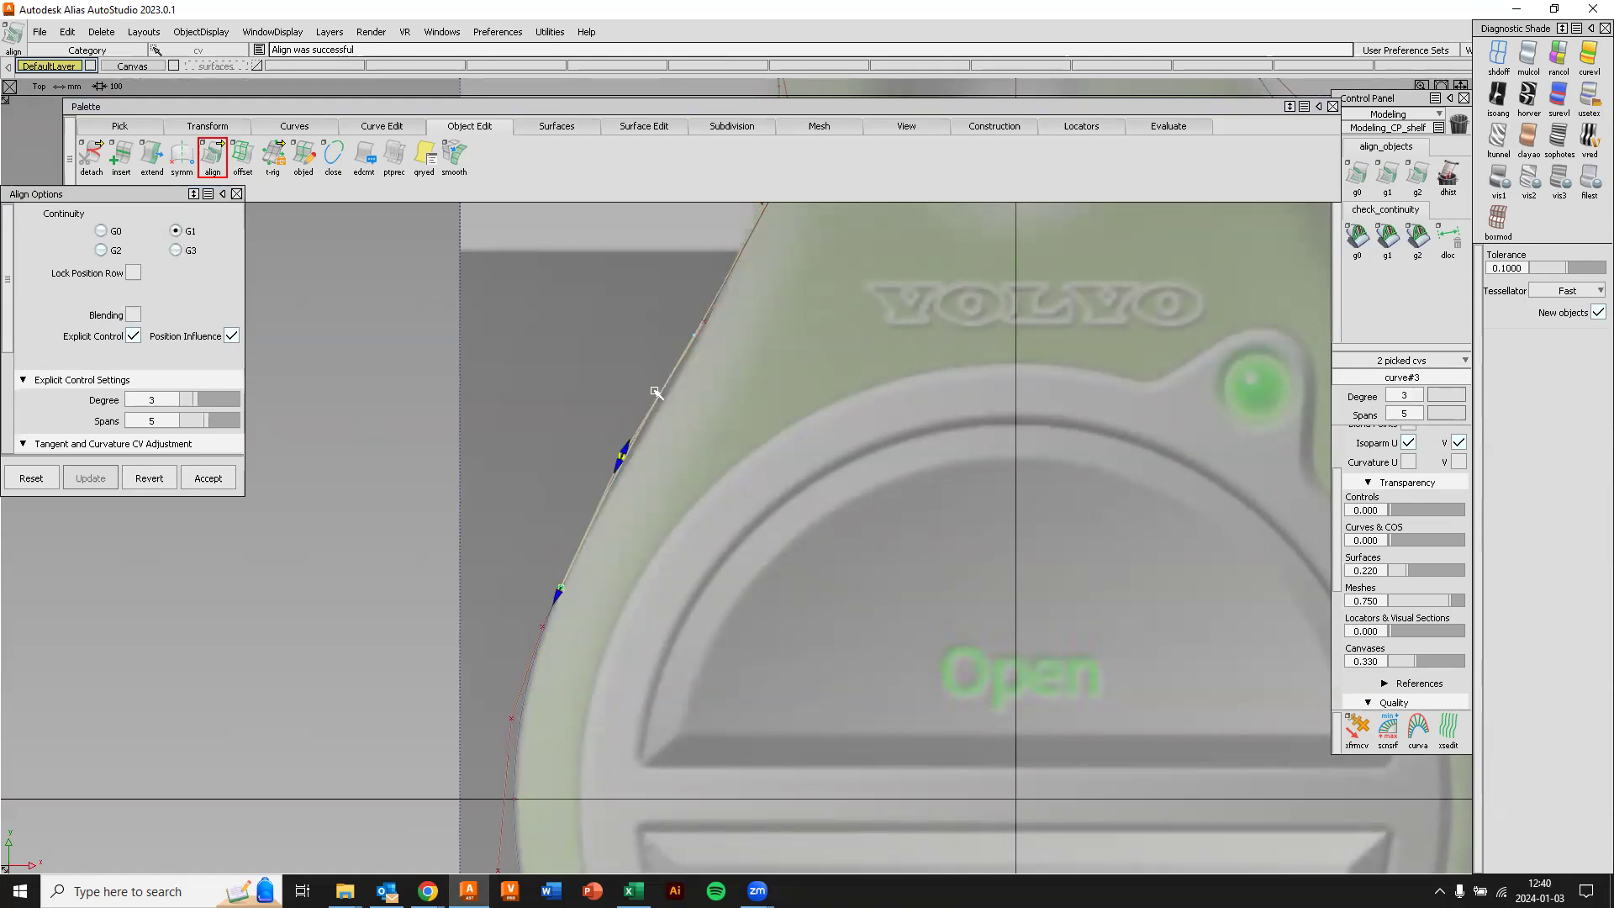
left_click_drag(627, 451, 584, 497)
Move the left outline curve's CV at the lower end of the concave neck so the curve follows the fob's edge.
mouse_move(395, 459)
left_mouse_down("ctrl+shift")
mouse_move(395, 421)
mouse_move(433, 421)
left_mouse_up("ctrl+shift")
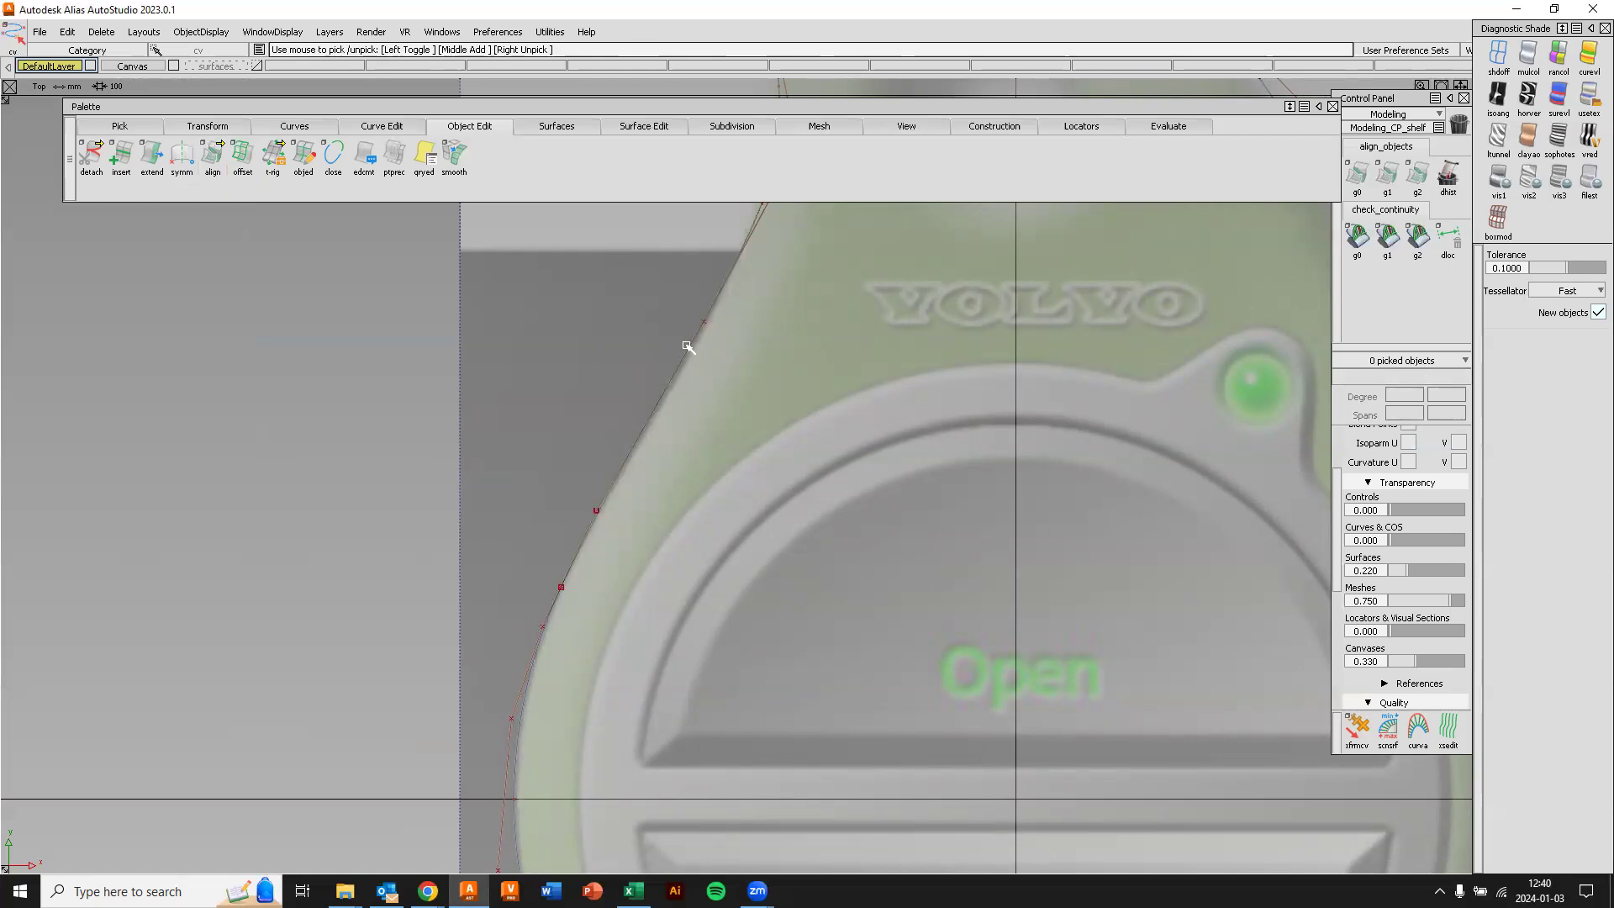
middle_click_drag(527, 363, 433, 504, "alt+shift")
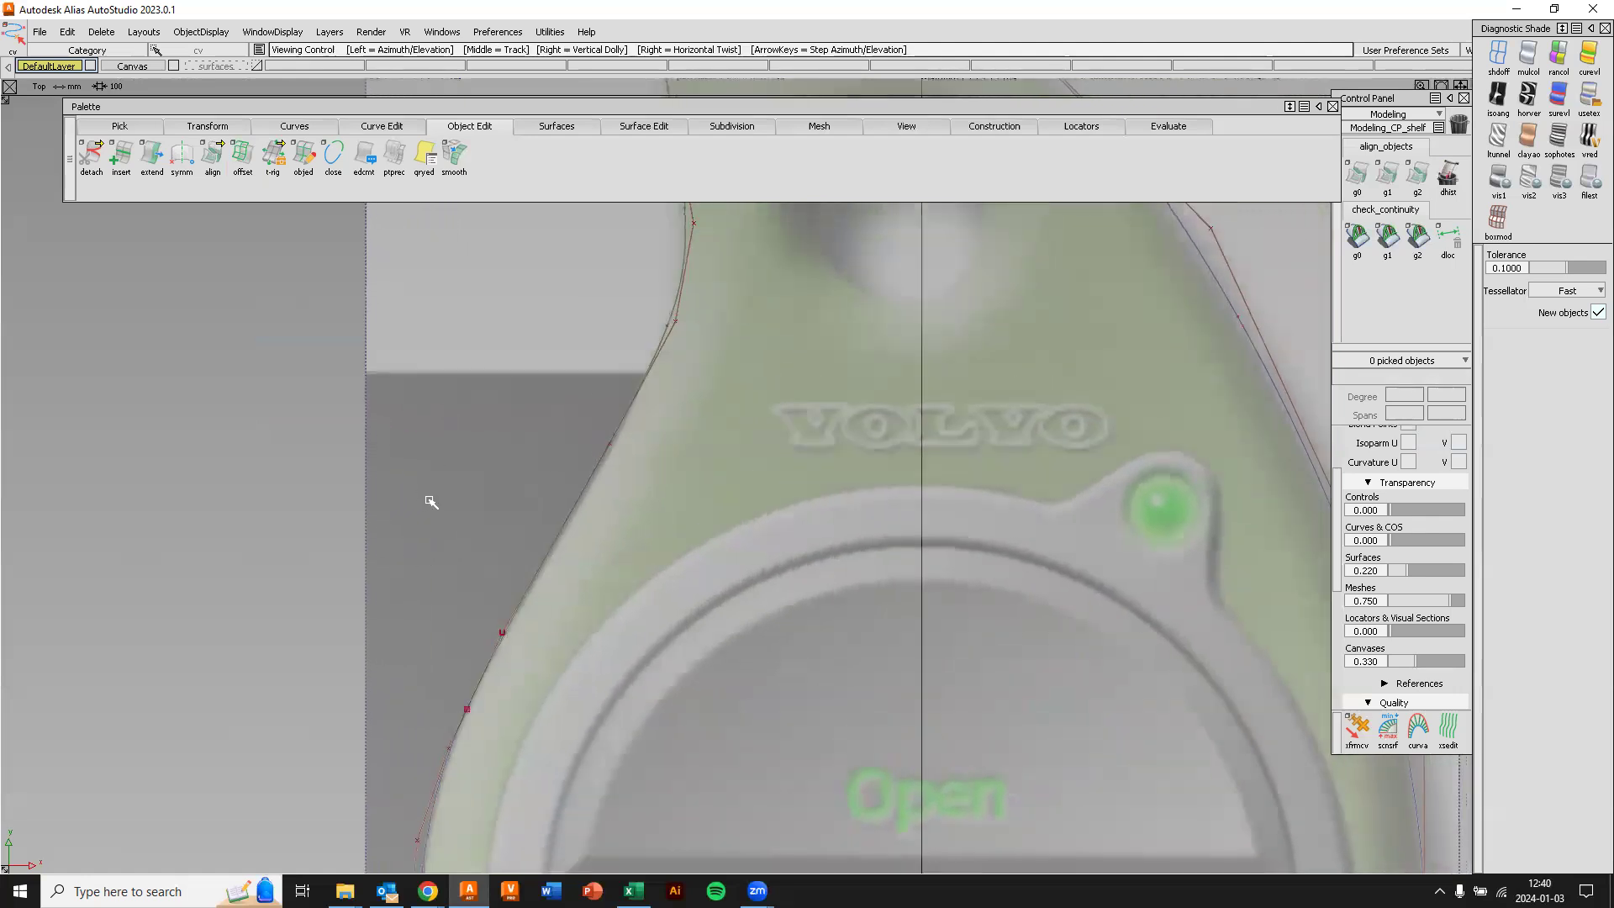
left_click(677, 342)
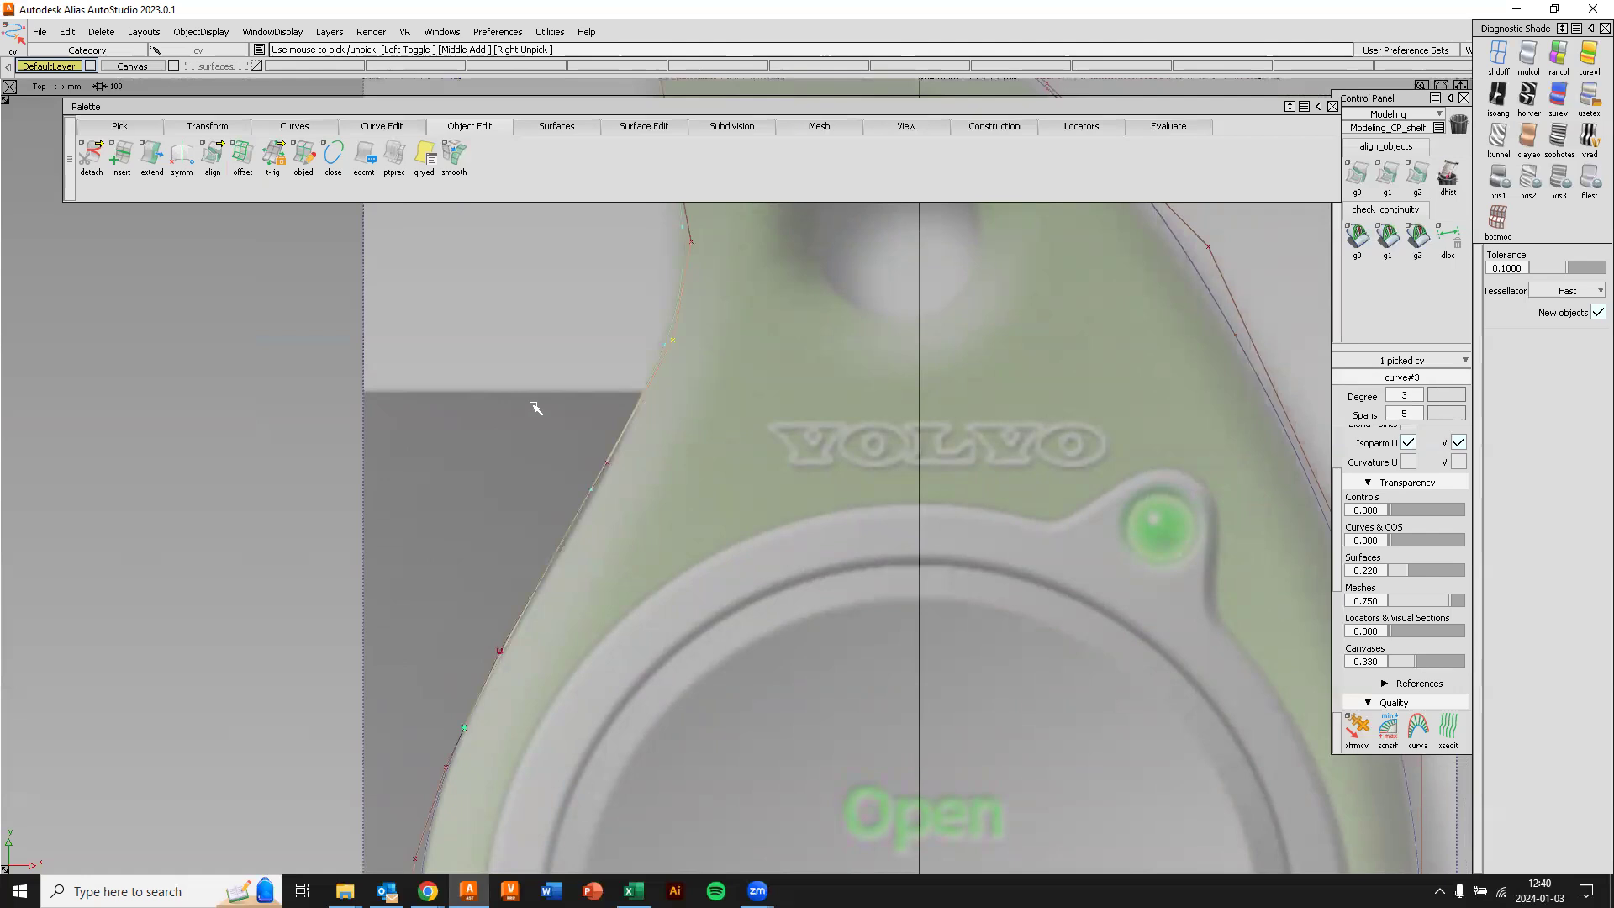
right_click_drag(541, 363, 539, 328, "ctrl+shift")
left_click_drag(704, 418, 609, 545)
middle_click_drag(651, 408, 576, 607, "alt+shift")
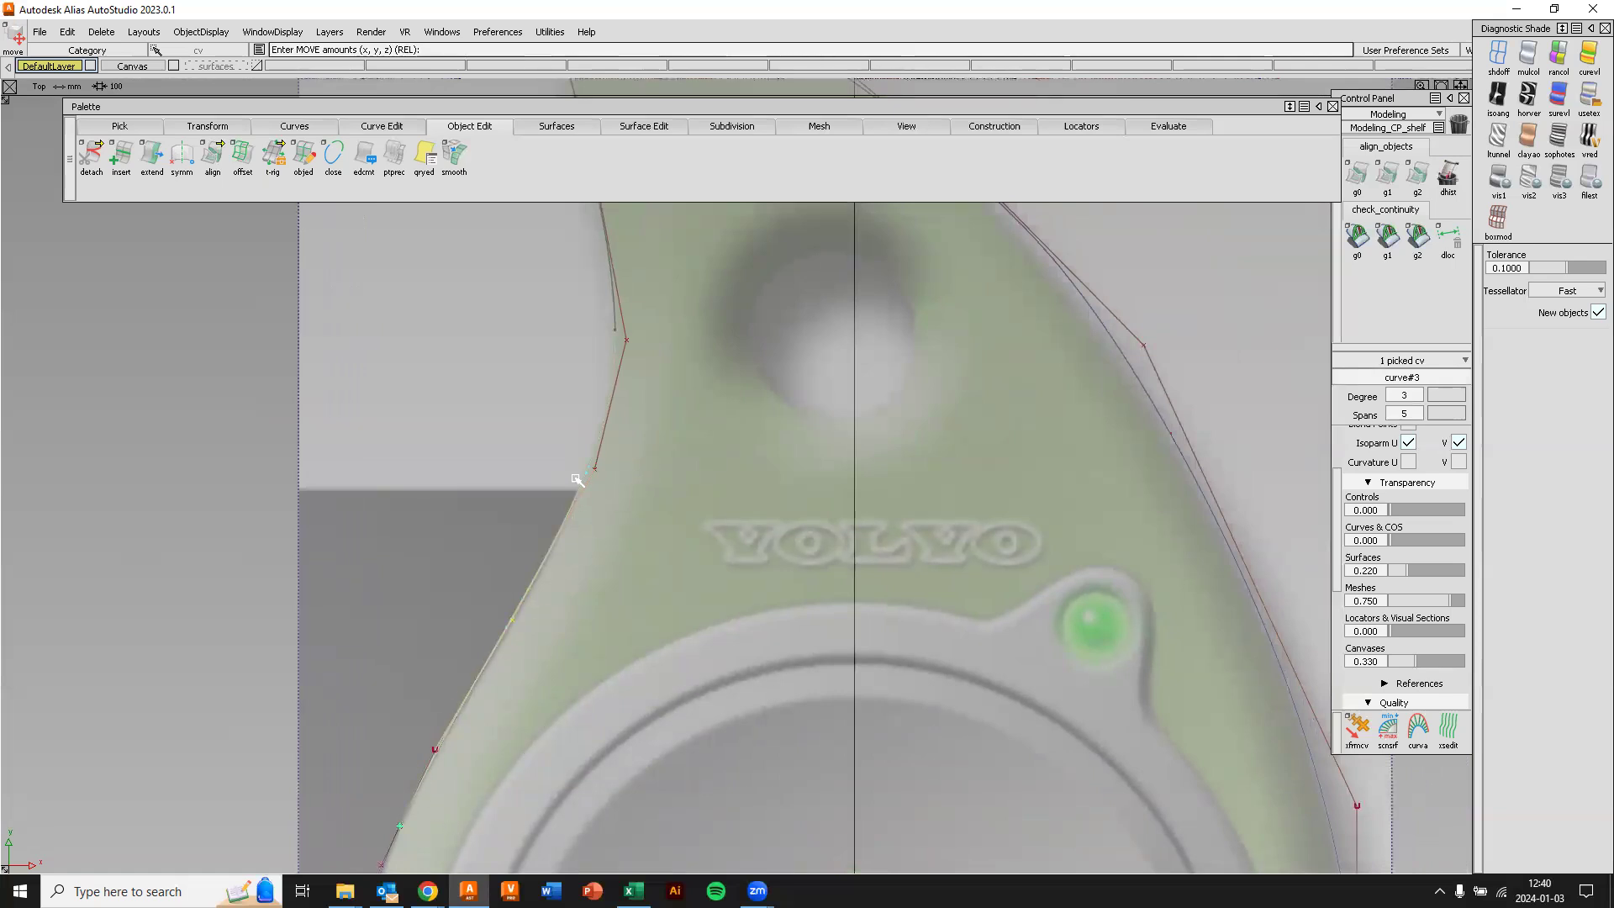
right_click_drag(601, 500, 540, 479, "alt+shift")
left_click(530, 467)
left_click_drag(532, 468, 564, 498)
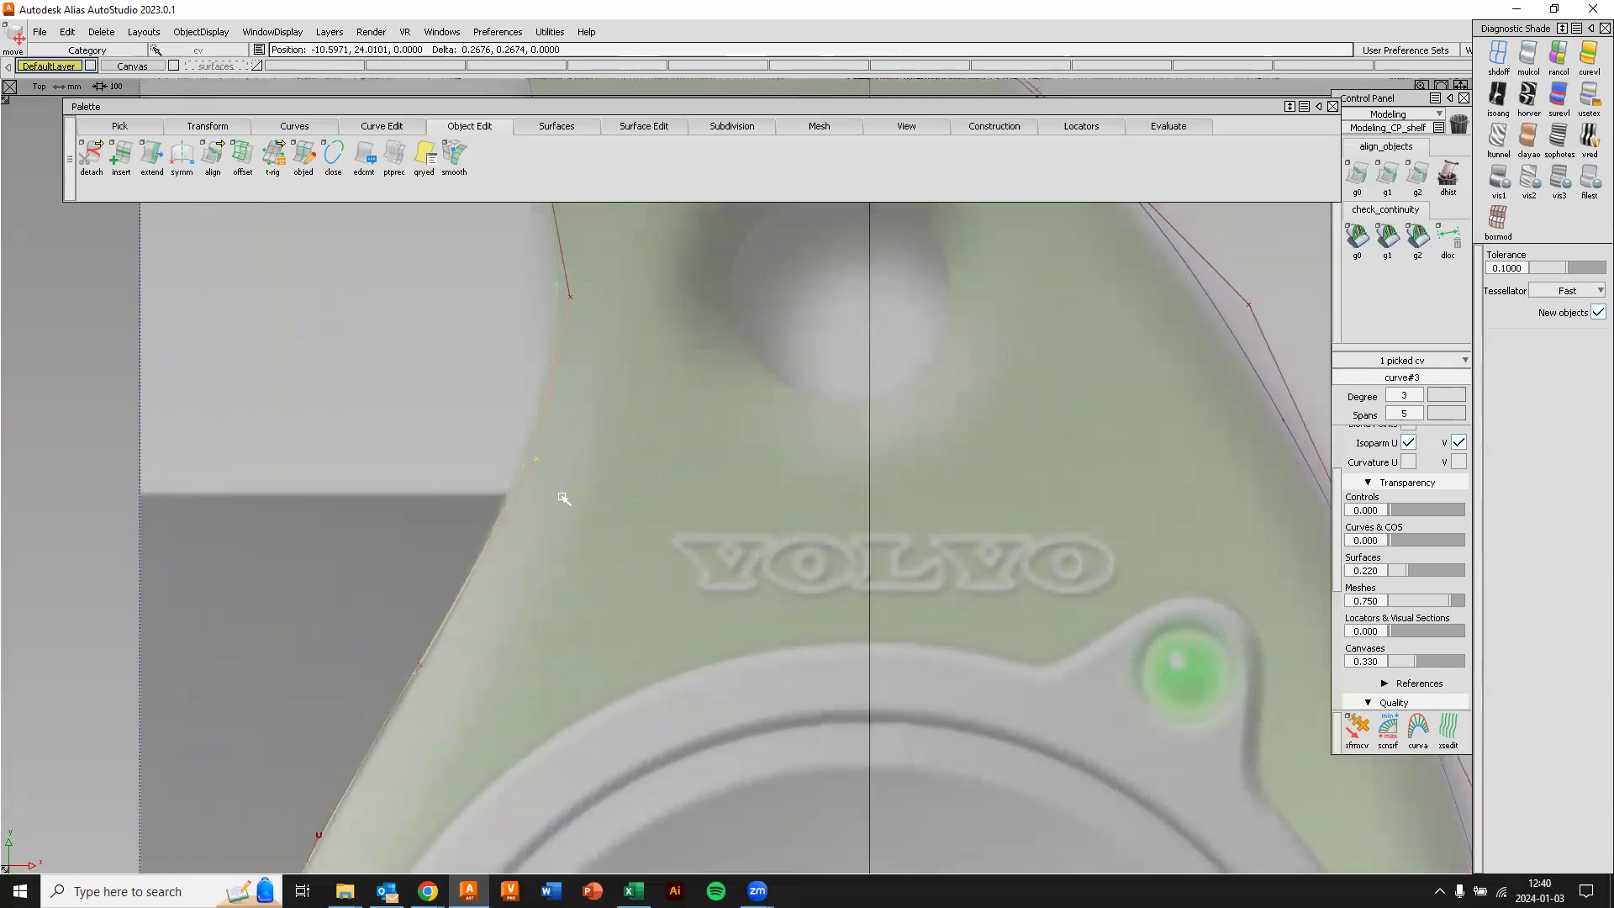
Adjust the left outline curve's CVs between the neck beside the hole and the pointed tip to match the fob's edge.
middle_click_drag(570, 426, 677, 595, "alt+shift")
left_click_drag(688, 571, 788, 563)
right_click_drag(742, 431, 771, 598, "alt+shift")
left_click_drag(632, 348, 623, 346)
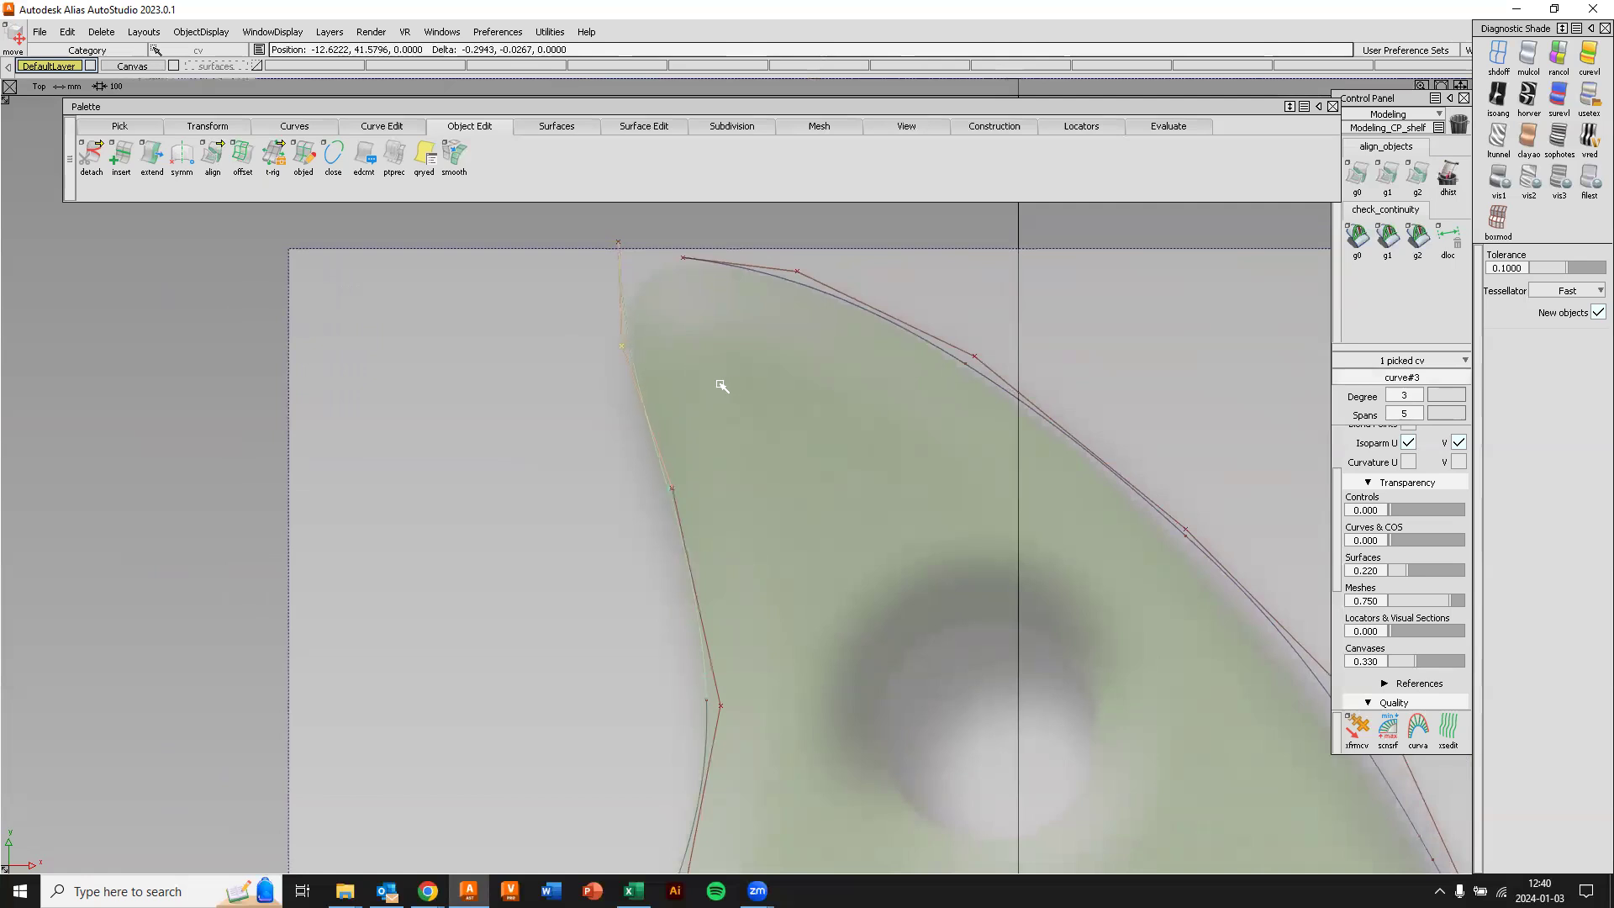
left_click_drag(674, 488, 708, 472)
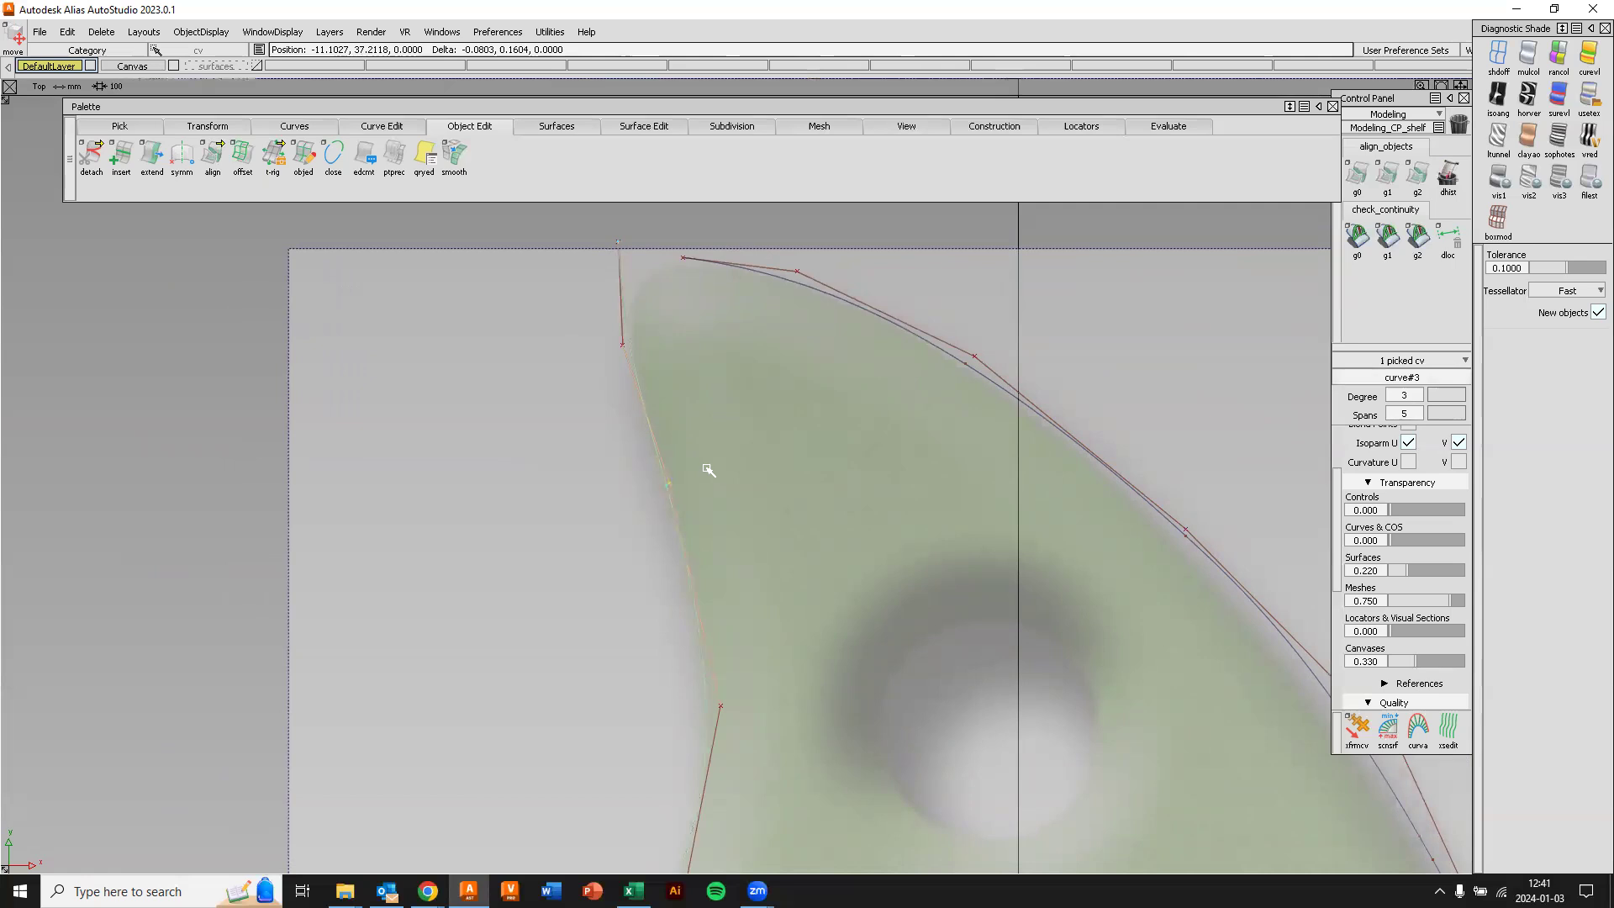
Adjust the position of the left outline curve's end CV at the fob's pointed tip.
right_click_drag(643, 406, 649, 308, "alt+shift")
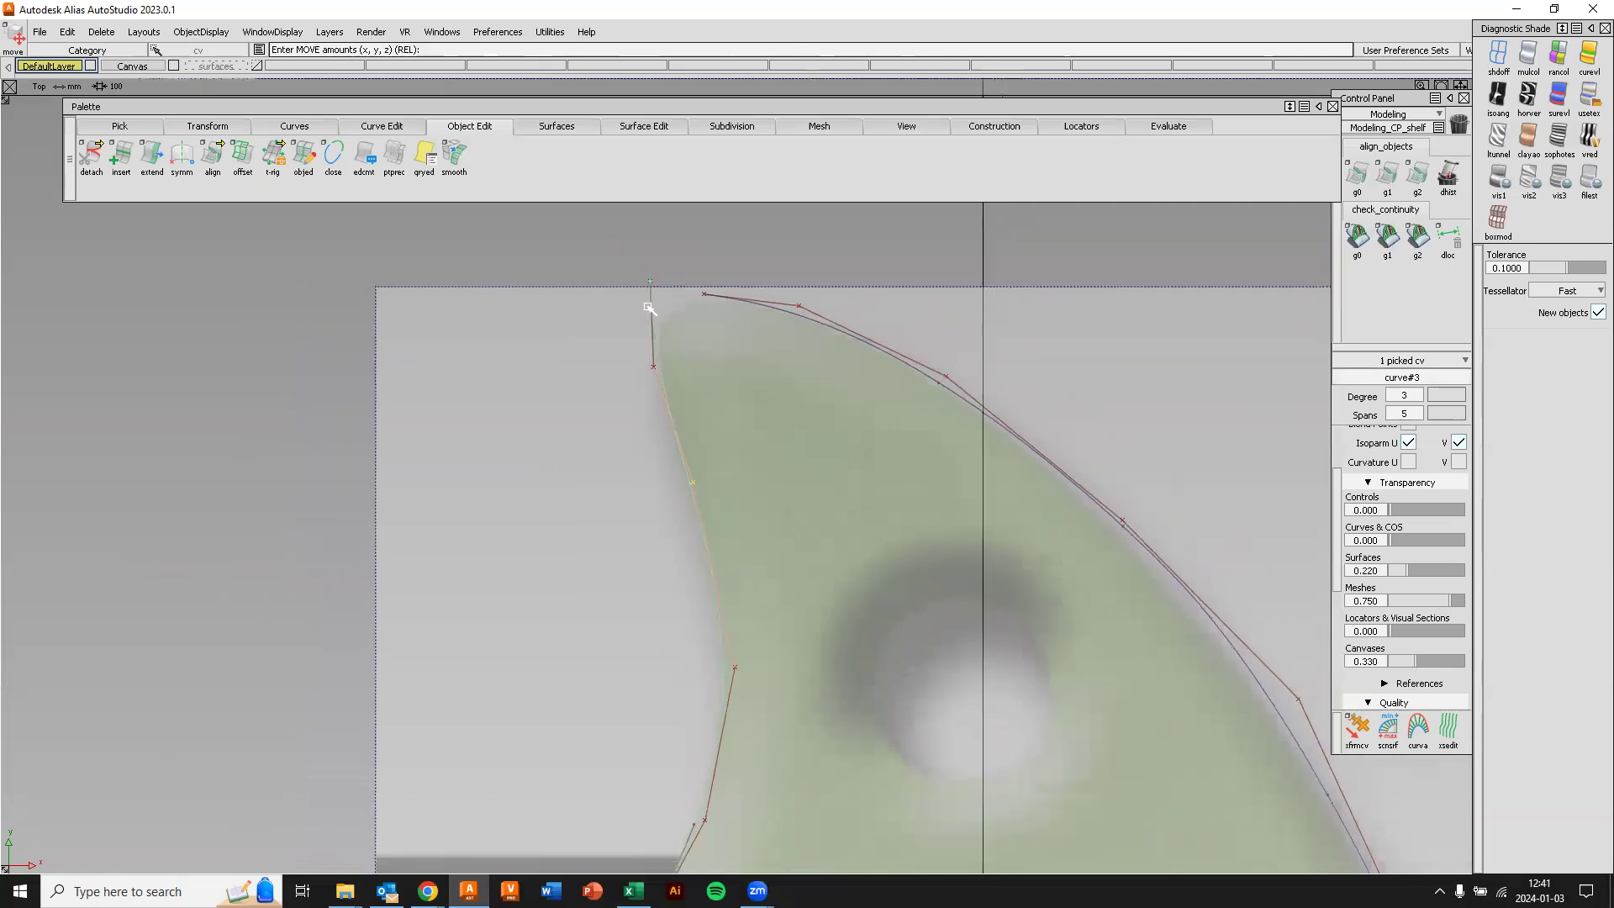
left_click(650, 284)
mouse_move(664, 256)
left_mouse_down()
mouse_move(675, 290)
mouse_move(683, 278)
mouse_move(670, 267)
mouse_move(670, 281)
left_mouse_up()
right_click_drag(563, 385, 540, 654, "alt+shift")
middle_click_drag(728, 534, 488, 433, "alt+shift")
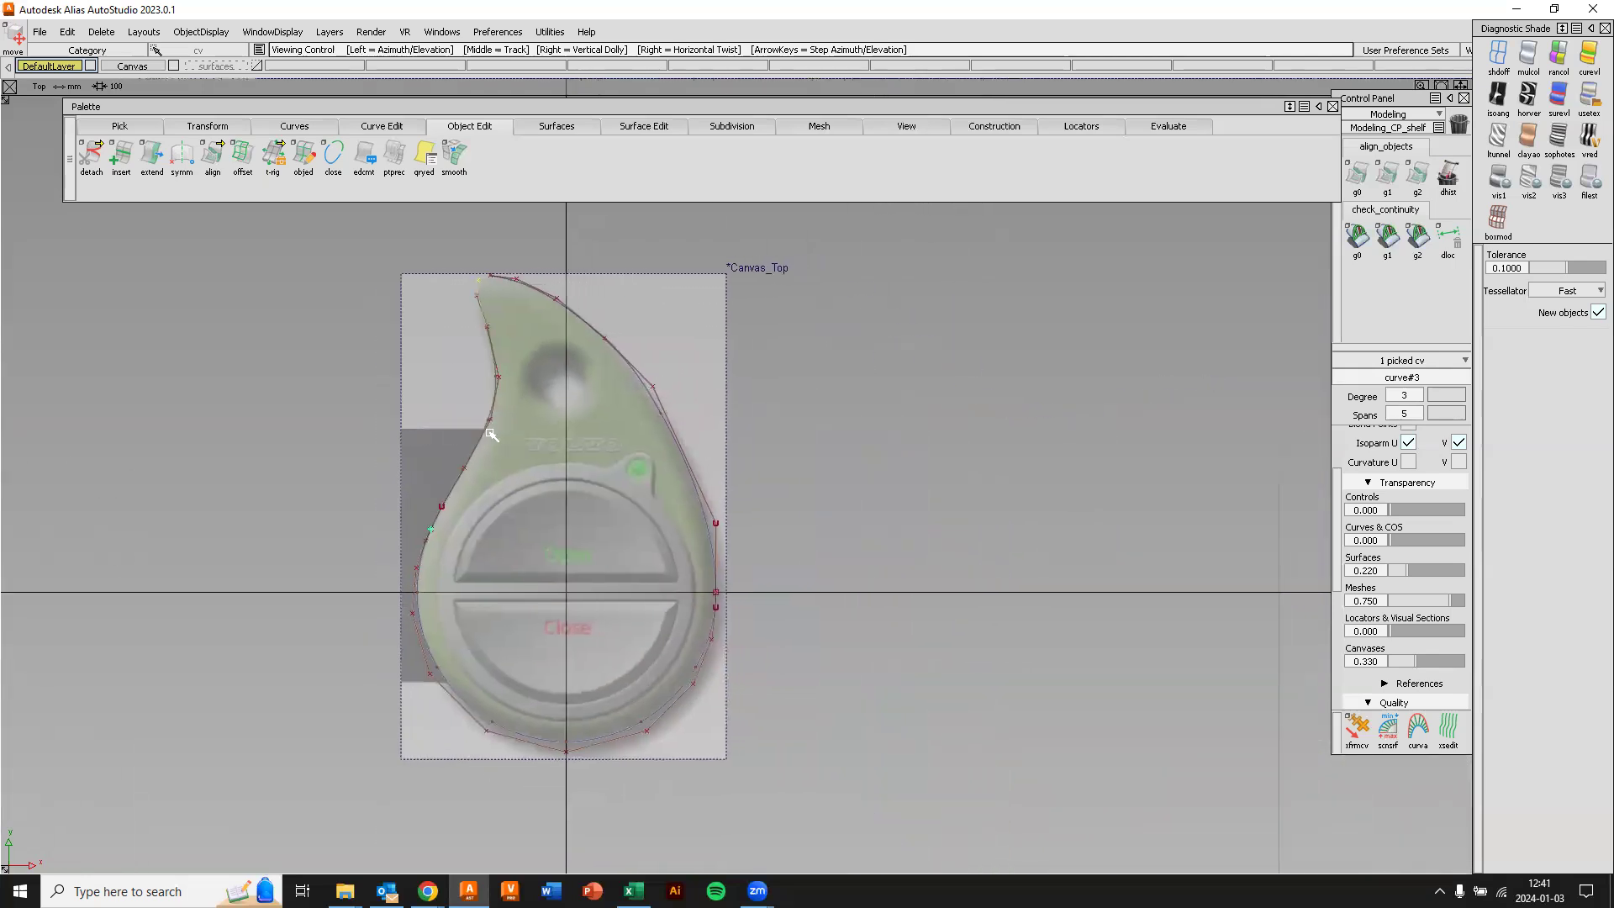